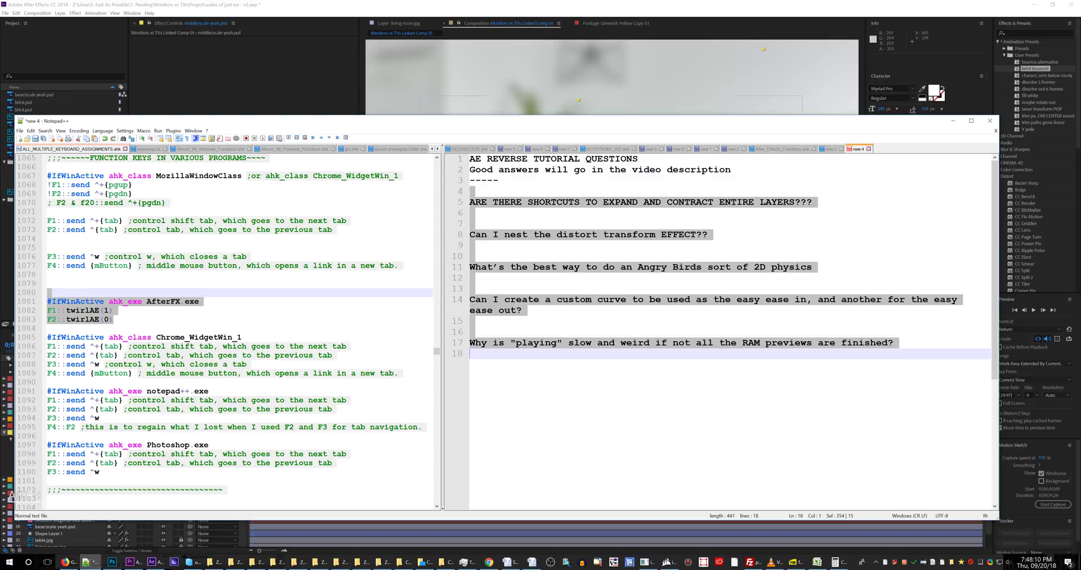
pyautogui.click(569, 213)
pyautogui.write('asdasdasd')
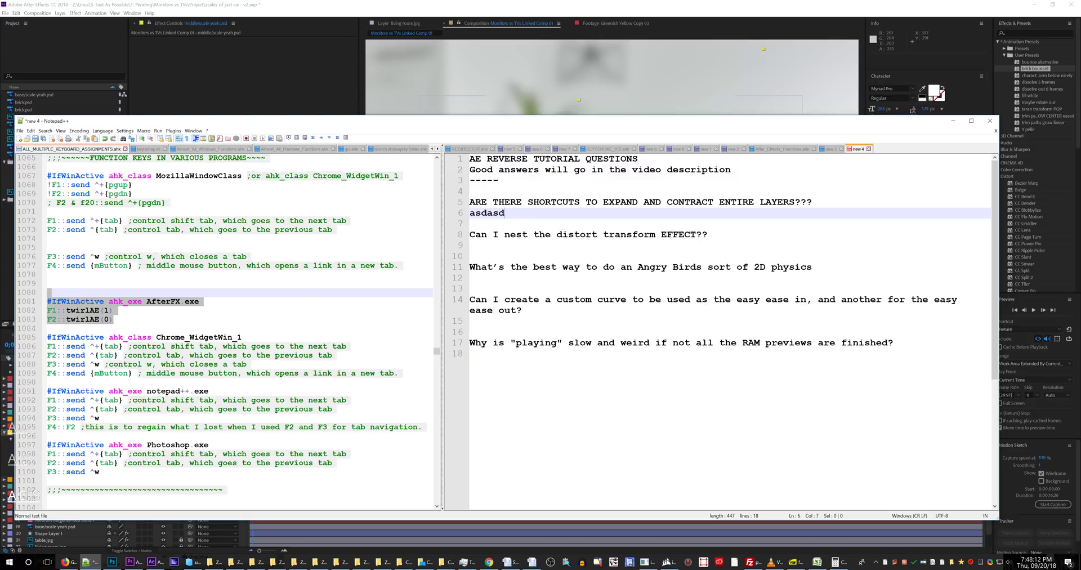
pyautogui.hotkey('shift', 'Left')
pyautogui.hotkey('shift', 'Left')
pyautogui.hotkey('shift', 'Left')
pyautogui.hotkey('shift', 'Left')
pyautogui.hotkey('shift', 'Left')
pyautogui.hotkey('shift', 'Left')
pyautogui.hotkey('shift', 'Left')
pyautogui.hotkey('shift', 'Left')
pyautogui.press('BackSpace')
pyautogui.press('BackSpace')
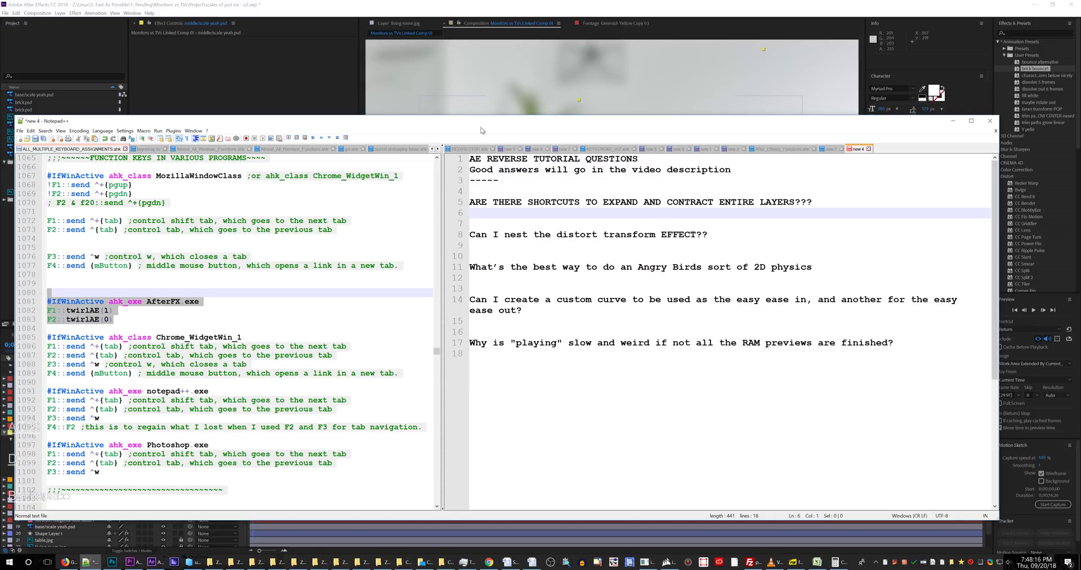
# Move the notes window up slightly, switch to After Effects, and preview the scale animation
pyautogui.moveTo(482, 130); pyautogui.dragTo(494, 112)
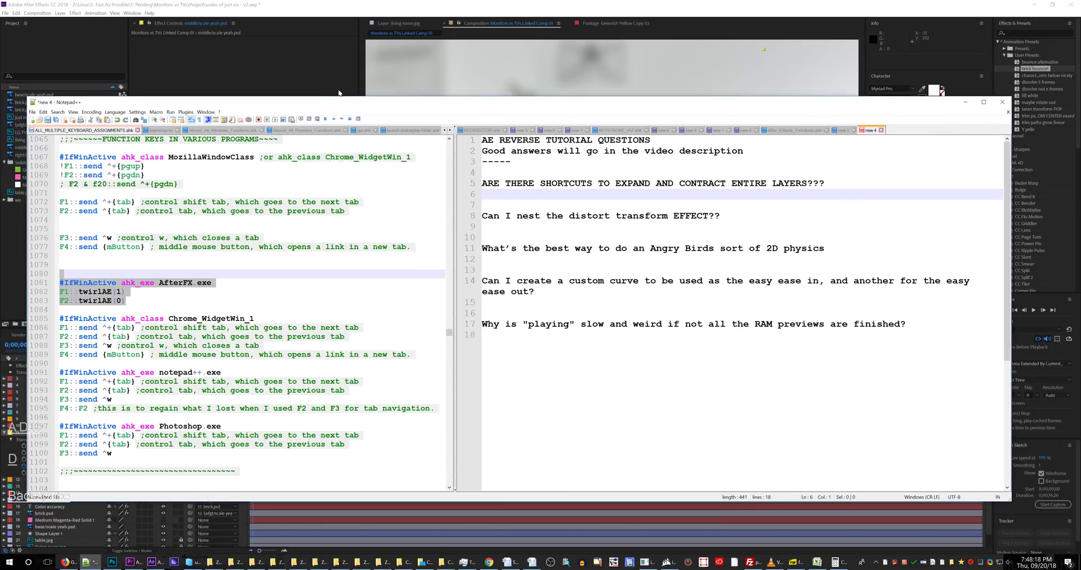
pyautogui.click(338, 92)
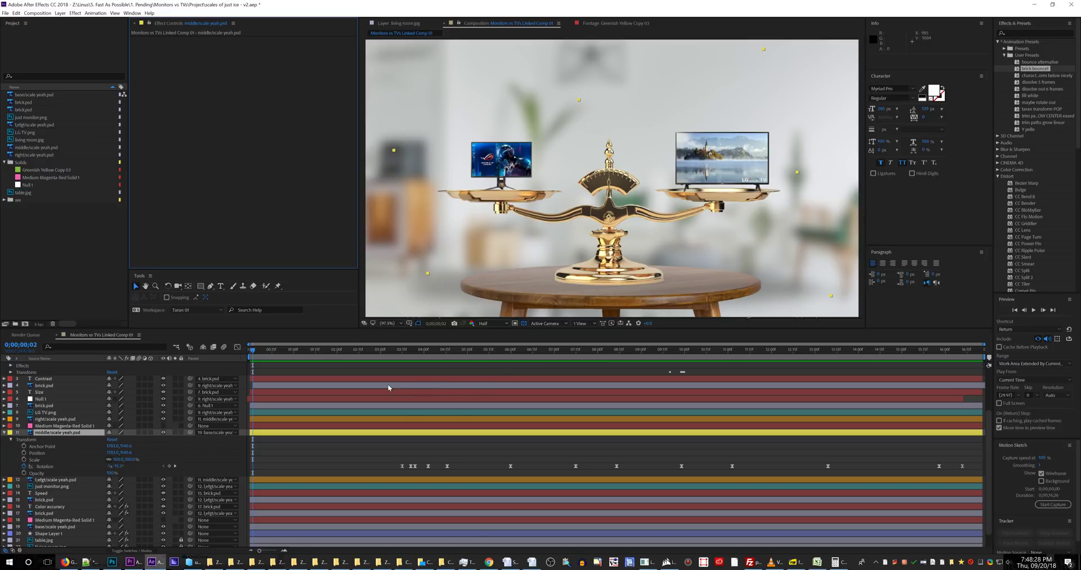
pyautogui.press('space')
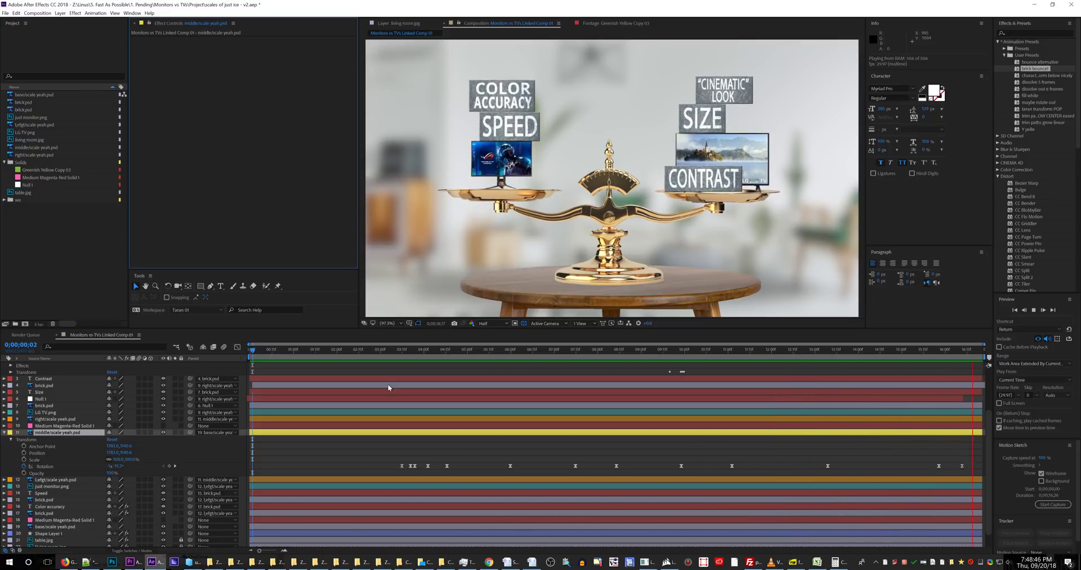
pyautogui.press('space')
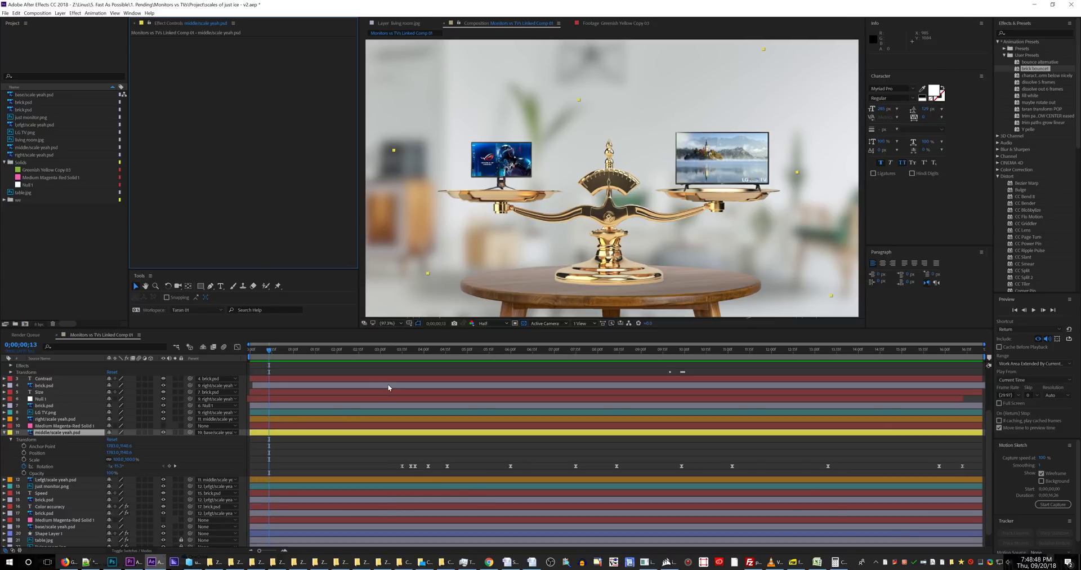
# Scrub through the animation while examining the Rotation curve of the middle/scale yeah.psd layer in the Graph Editor, and return to the keyframe view
pyautogui.click(408, 349)
pyautogui.moveTo(409, 350); pyautogui.dragTo(443, 355)
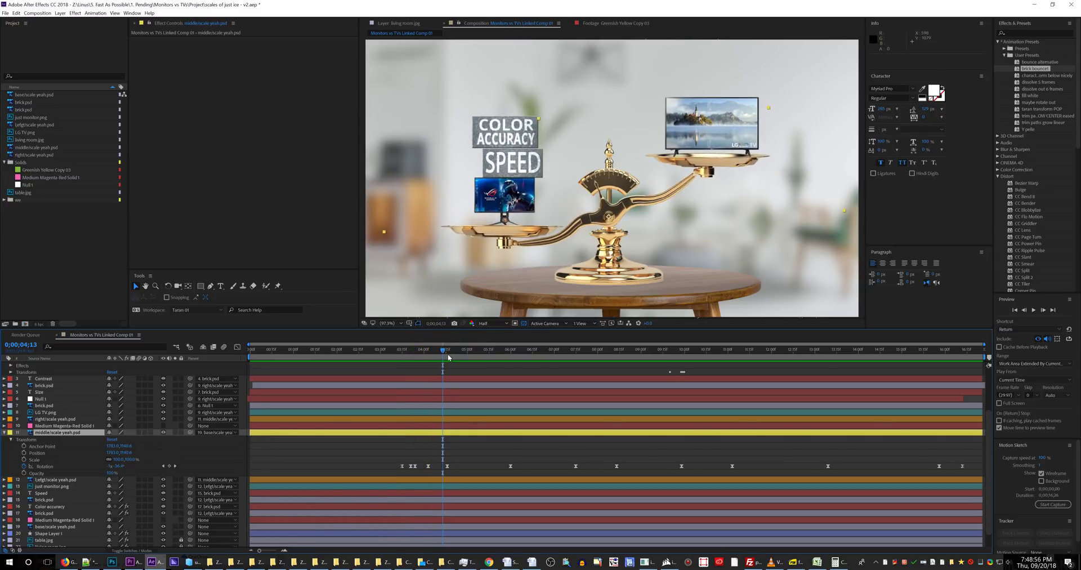
pyautogui.click(89, 465)
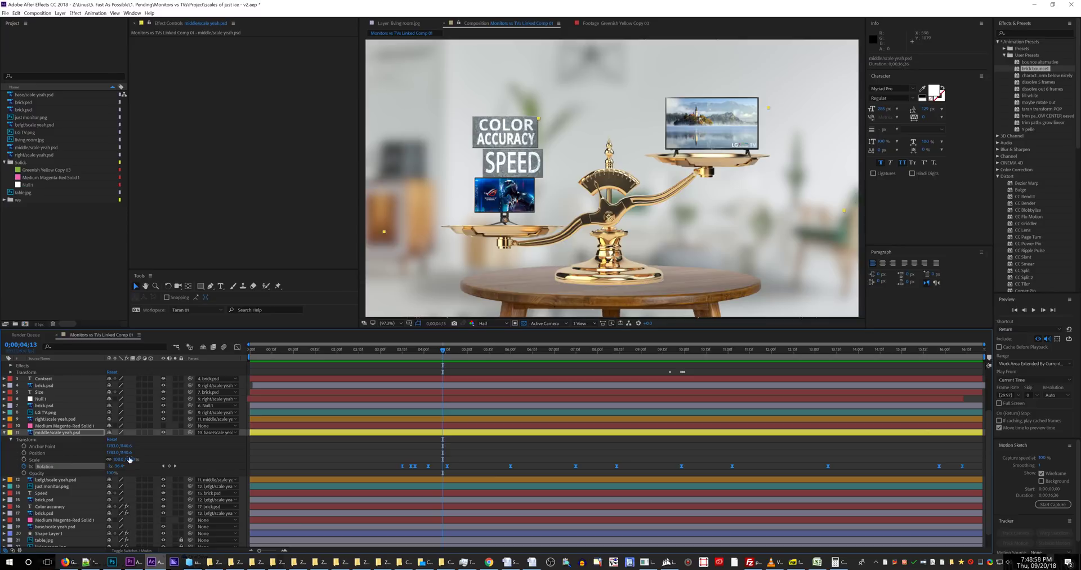
pyautogui.click(237, 347)
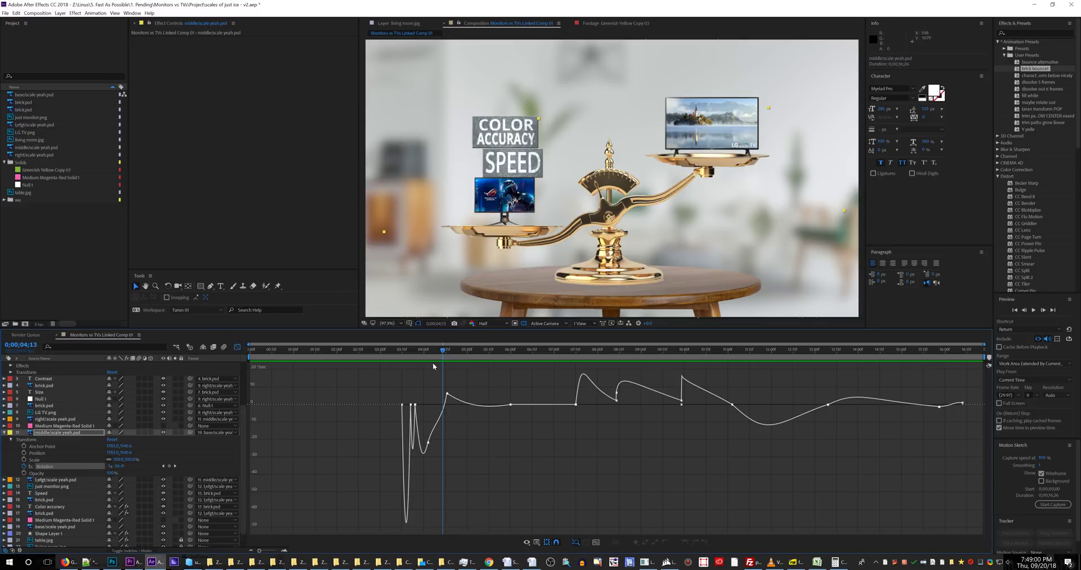
pyautogui.moveTo(442, 350)
pyautogui.mouseDown()
pyautogui.moveTo(415, 352)
pyautogui.moveTo(447, 352)
pyautogui.mouseUp()
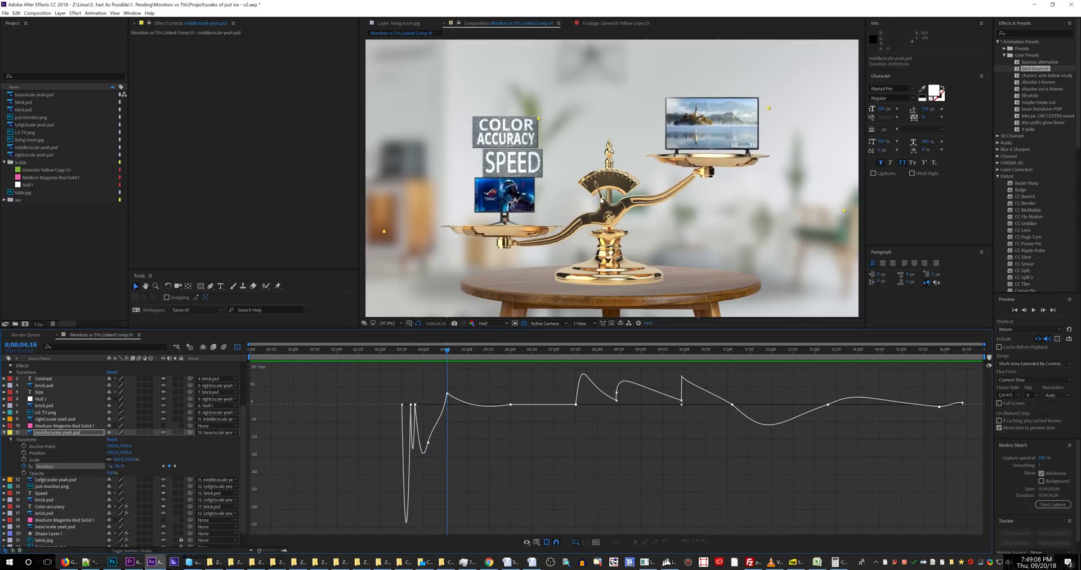
pyautogui.click(491, 353)
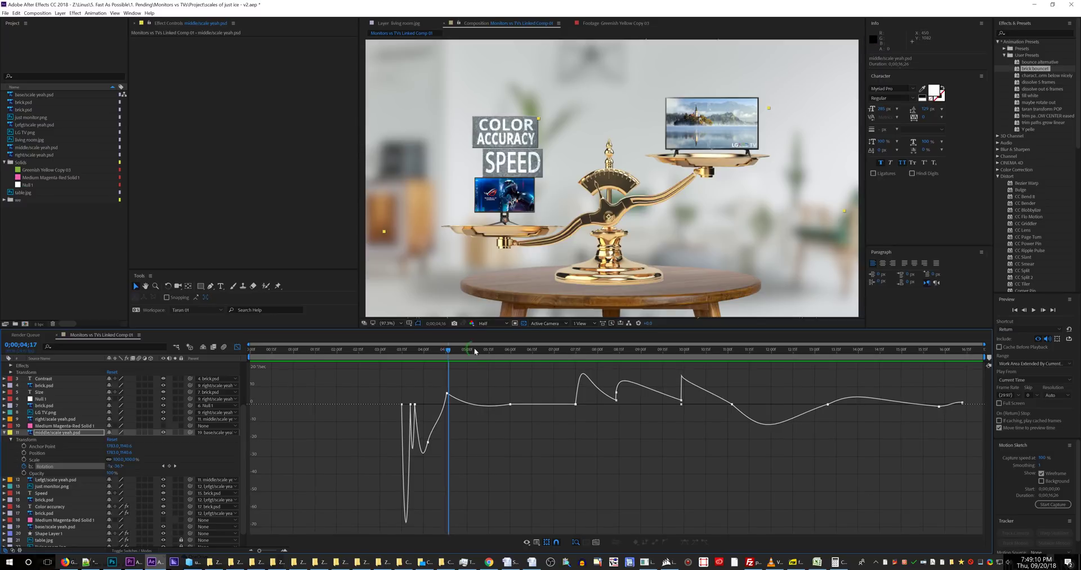
pyautogui.moveTo(498, 356); pyautogui.dragTo(932, 419)
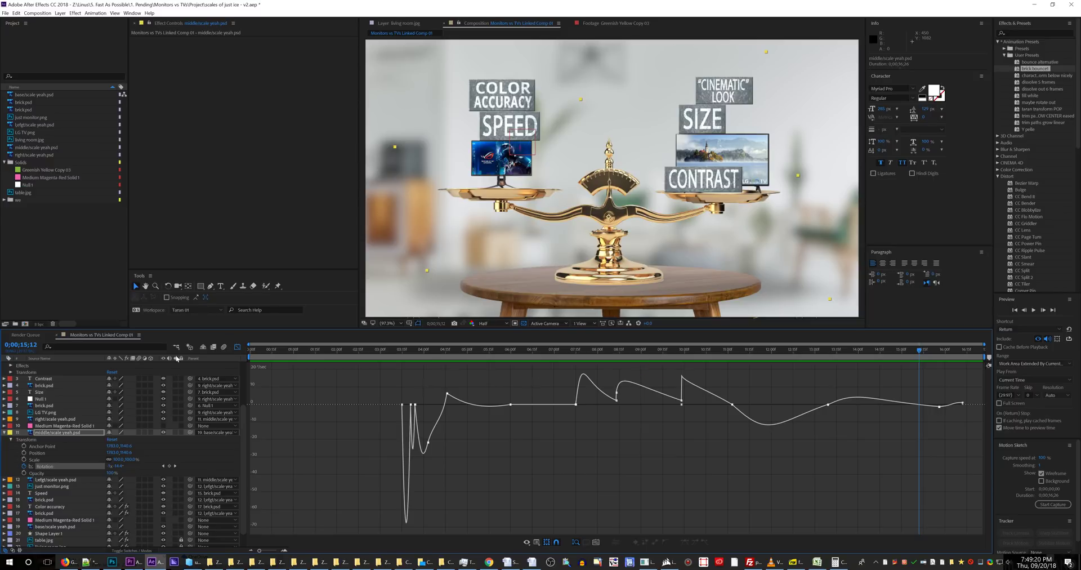
pyautogui.click(237, 346)
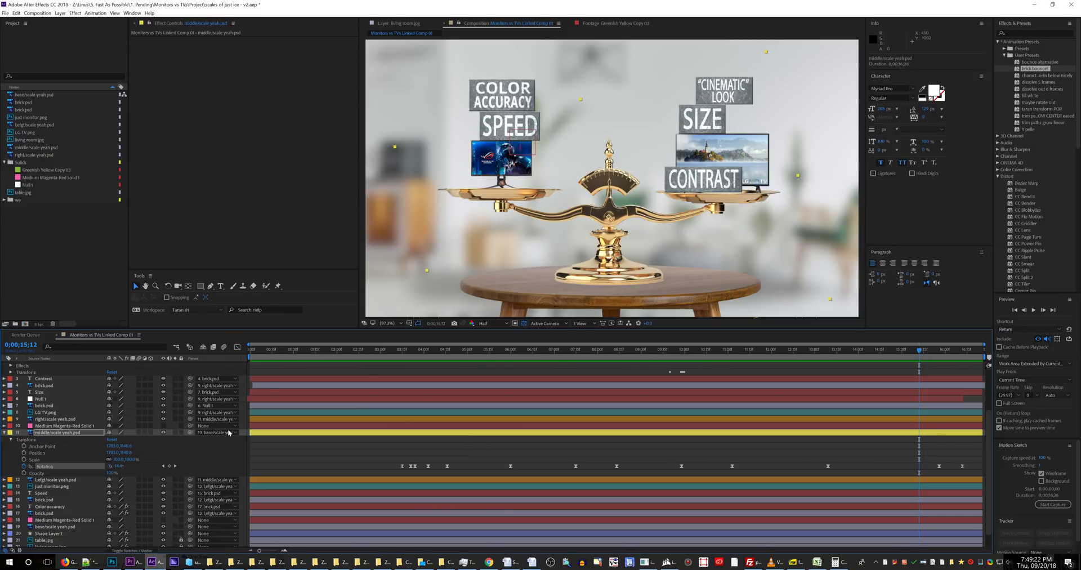
# Try a different rotation on the middle/scale yeah.psd layer at about 0;00;02;12, undo it, and select the layer's rotation keyframes
pyautogui.click(355, 351)
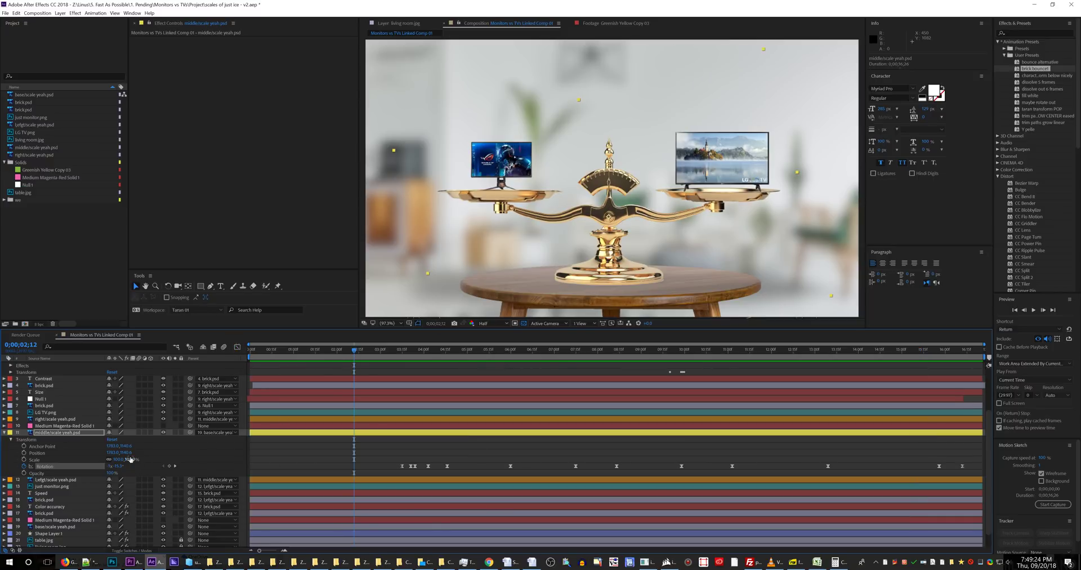
pyautogui.moveTo(131, 459); pyautogui.dragTo(166, 478)
pyautogui.hotkey('ctrl', 'z')
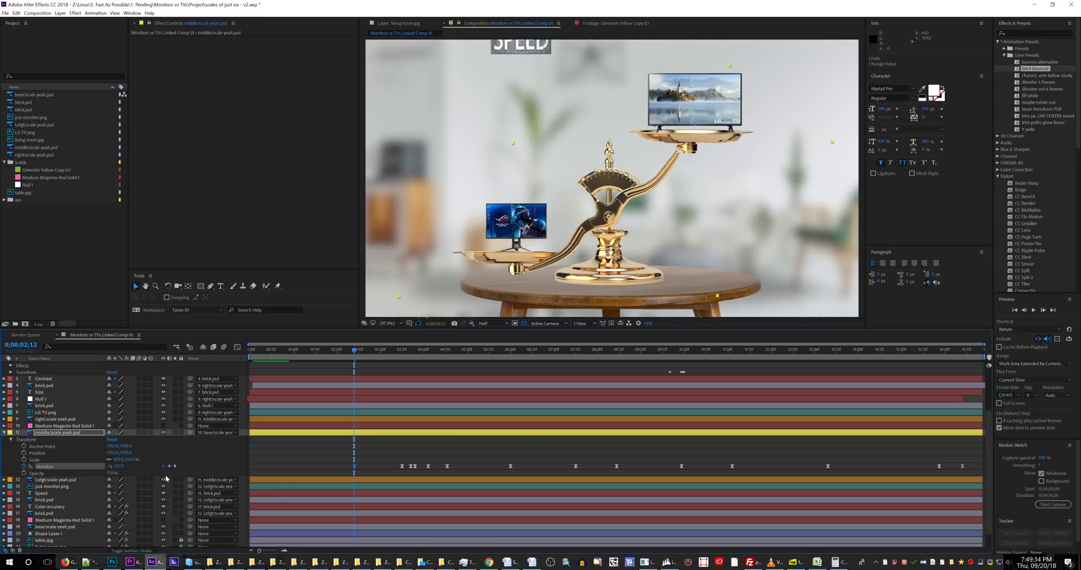
pyautogui.hotkey('ctrl', 'z')
pyautogui.moveTo(387, 459); pyautogui.dragTo(974, 470)
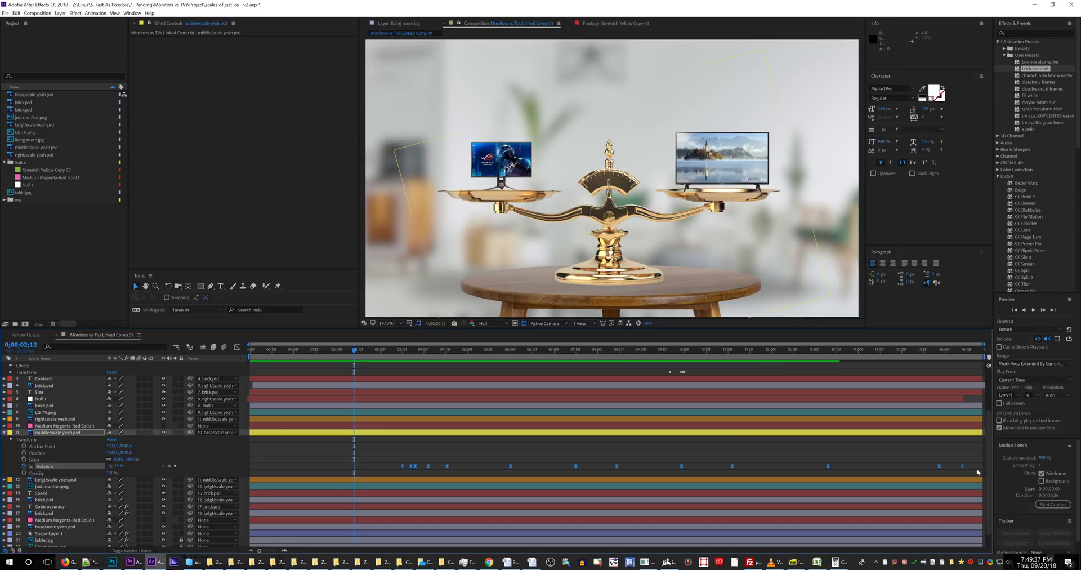
# Expand the Transform properties of the right/scale yeah.psd layer and open its Rotation expression
pyautogui.click(389, 420)
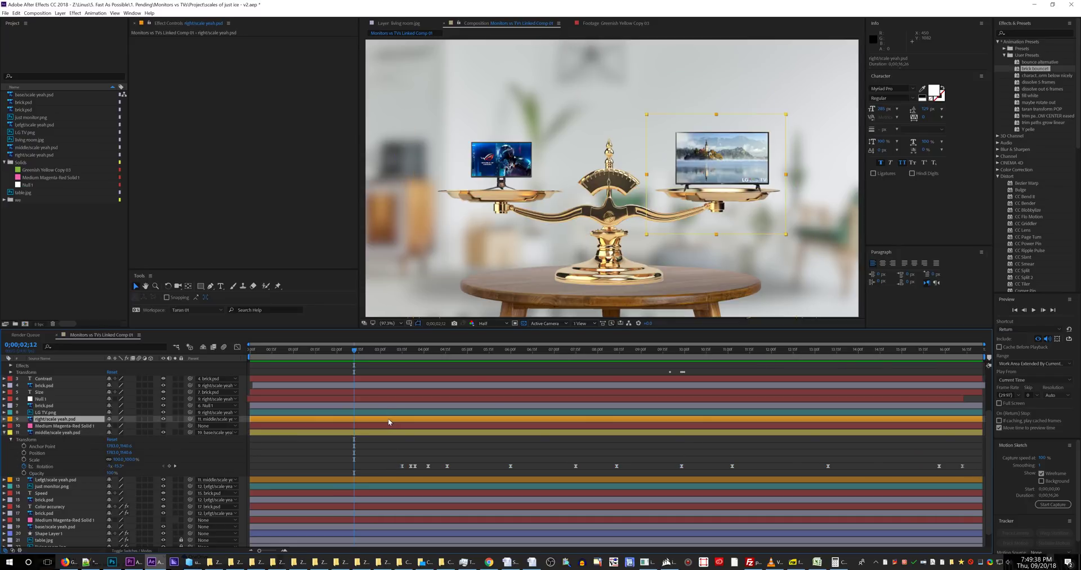
pyautogui.click(4, 418)
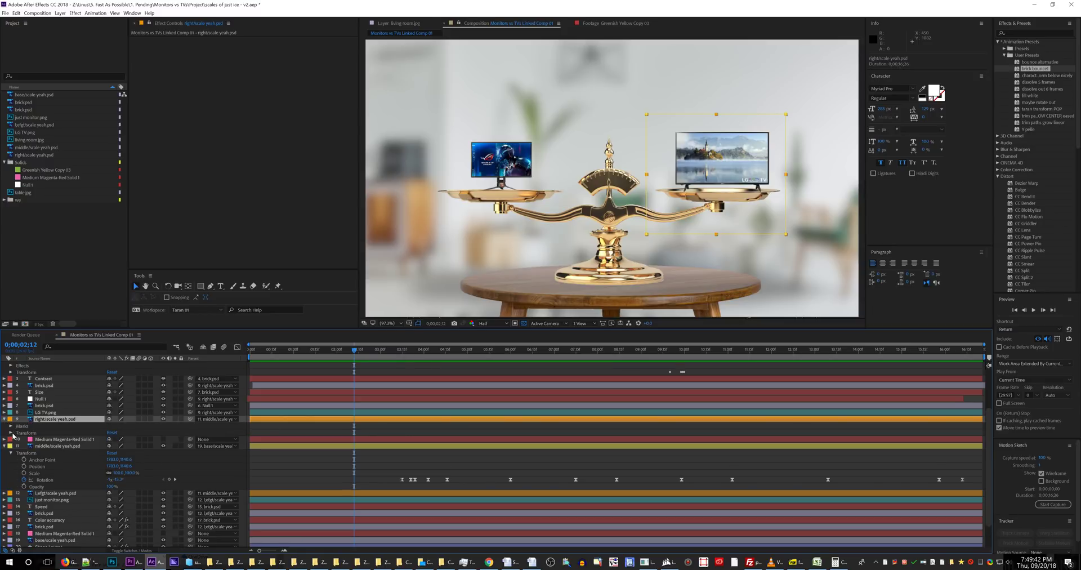
pyautogui.click(10, 431)
pyautogui.click(27, 433)
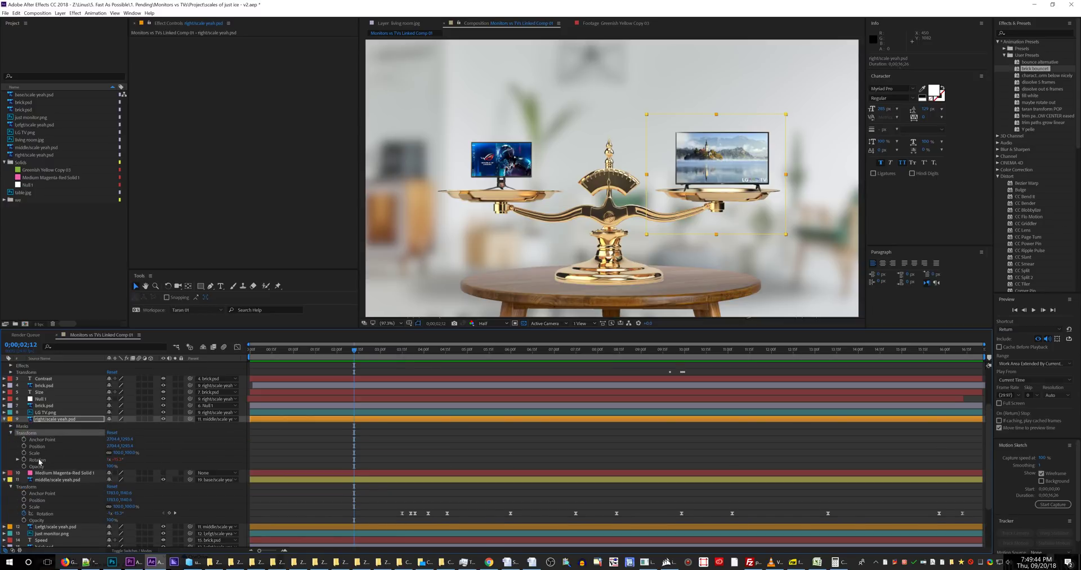
pyautogui.click(34, 459)
pyautogui.click(18, 459)
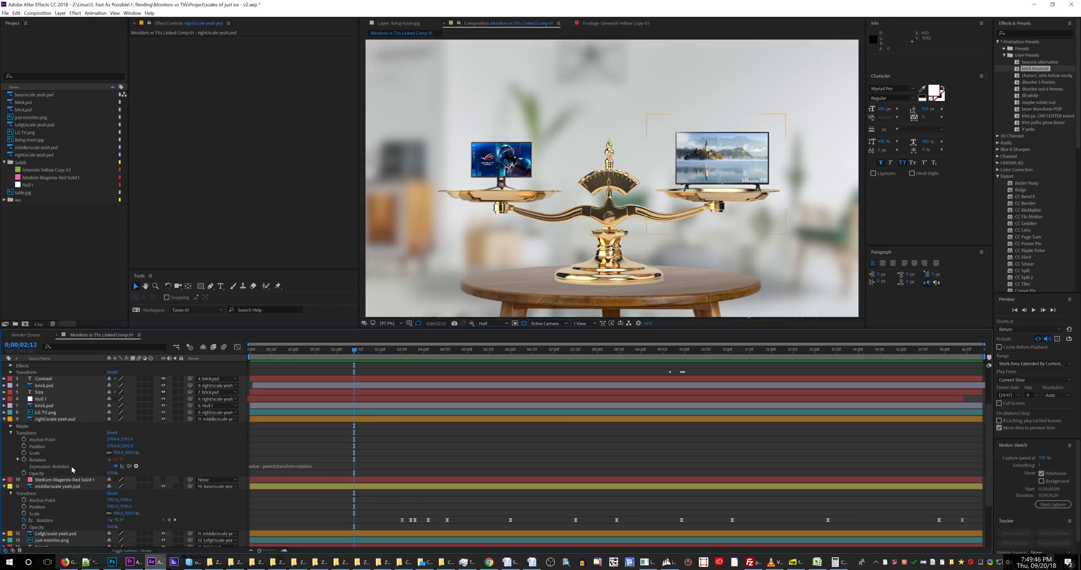
pyautogui.click(270, 466)
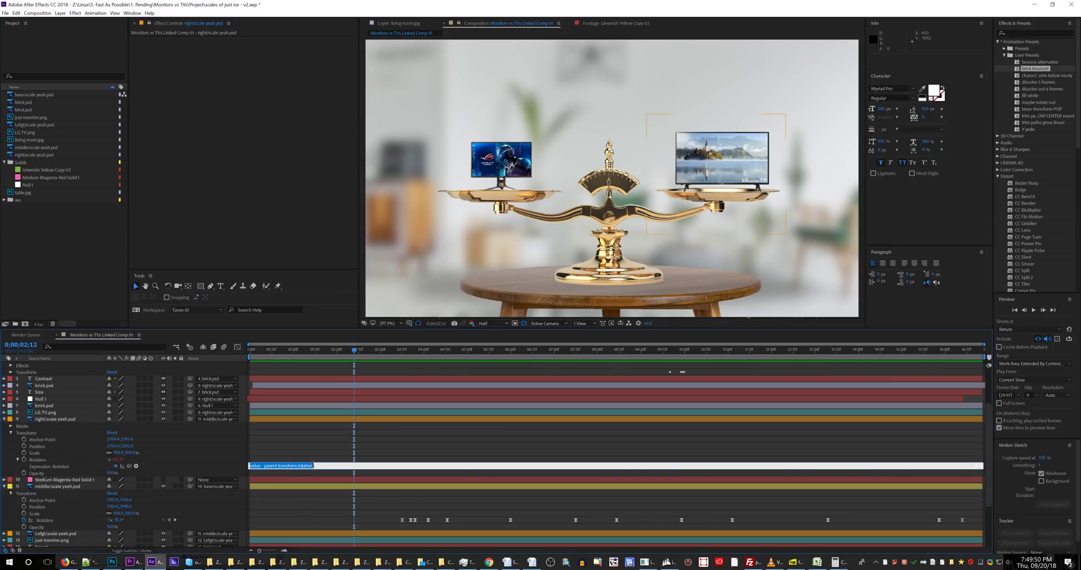
# Check which parent the right/scale yeah.psd layer uses, keep it, and collapse the layer
pyautogui.click(216, 419)
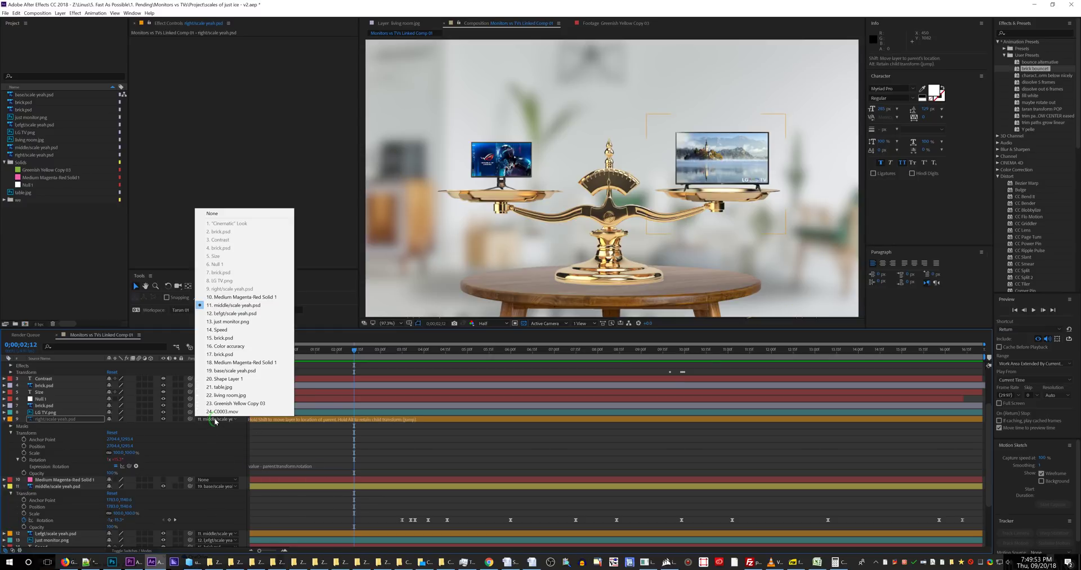
pyautogui.click(92, 424)
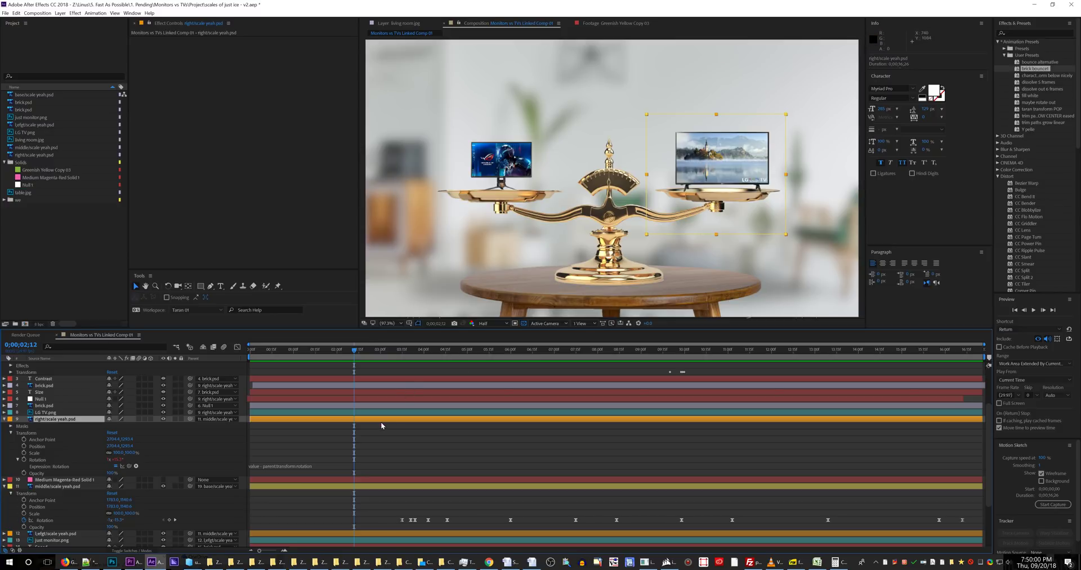
pyautogui.click(4, 419)
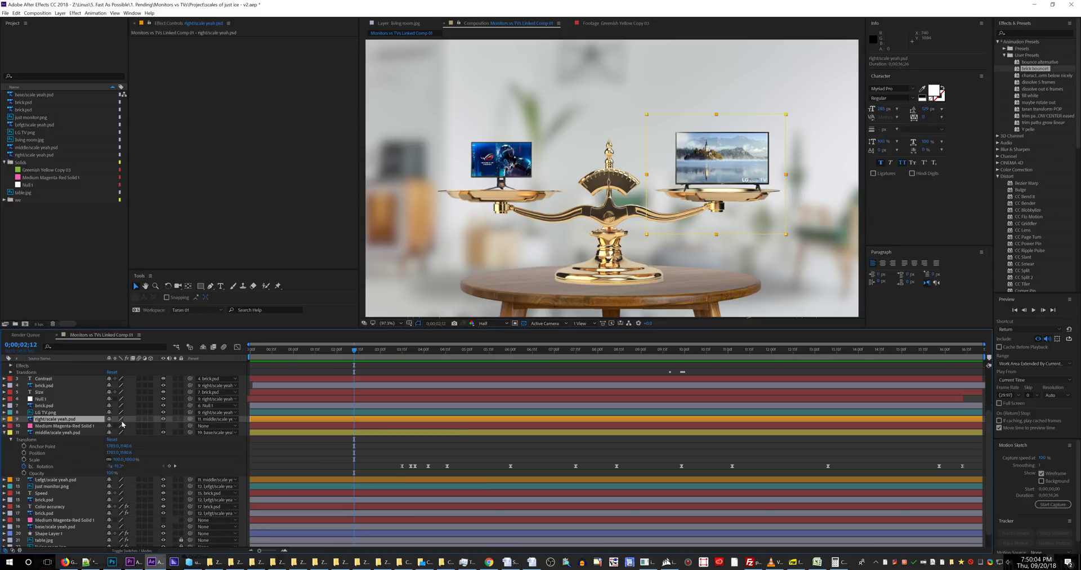
# Switch to Notepad++, highlight the question about shortcuts to expand and contract entire layers, and return to After Effects
pyautogui.press('KP_Add')
pyautogui.hotkey('shift', 'Up')
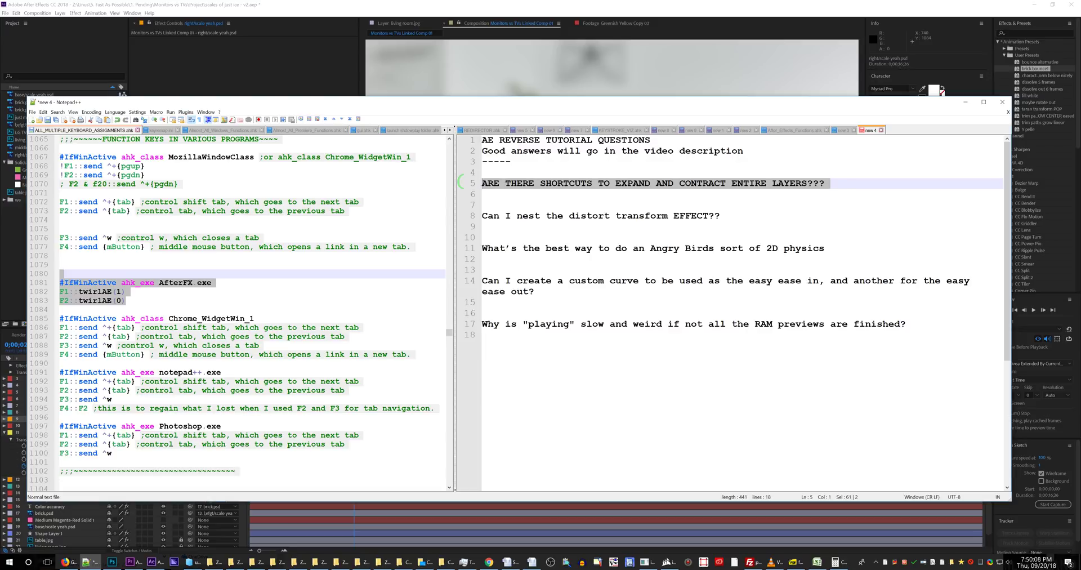
pyautogui.click(396, 10)
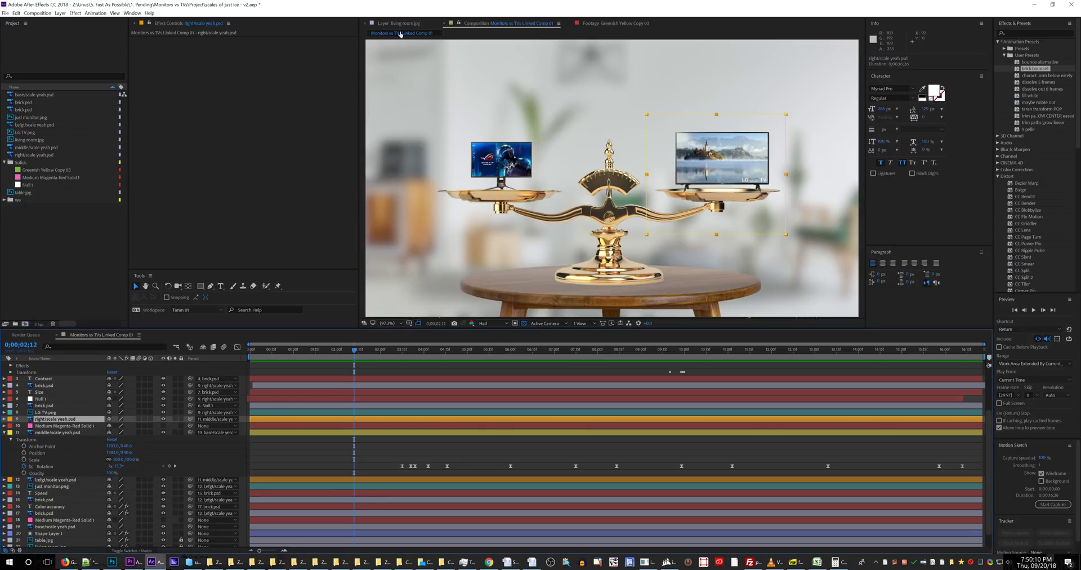
# Expand the right/scale yeah.psd layer with its Transform, Masks and Mask 1 properties
pyautogui.click(9, 419)
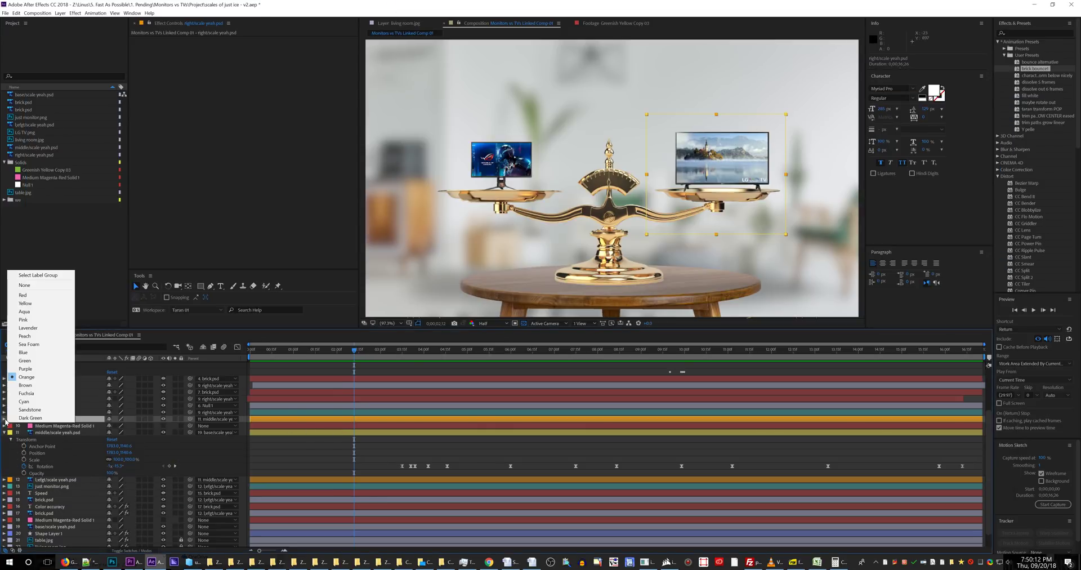
pyautogui.click(5, 420)
pyautogui.click(11, 433)
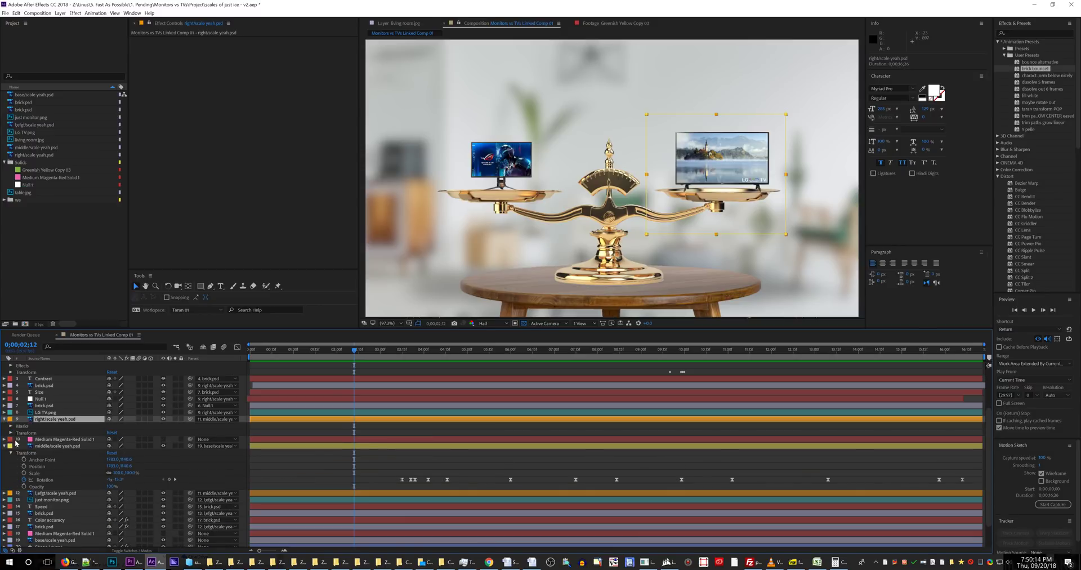
pyautogui.click(11, 433)
pyautogui.click(11, 426)
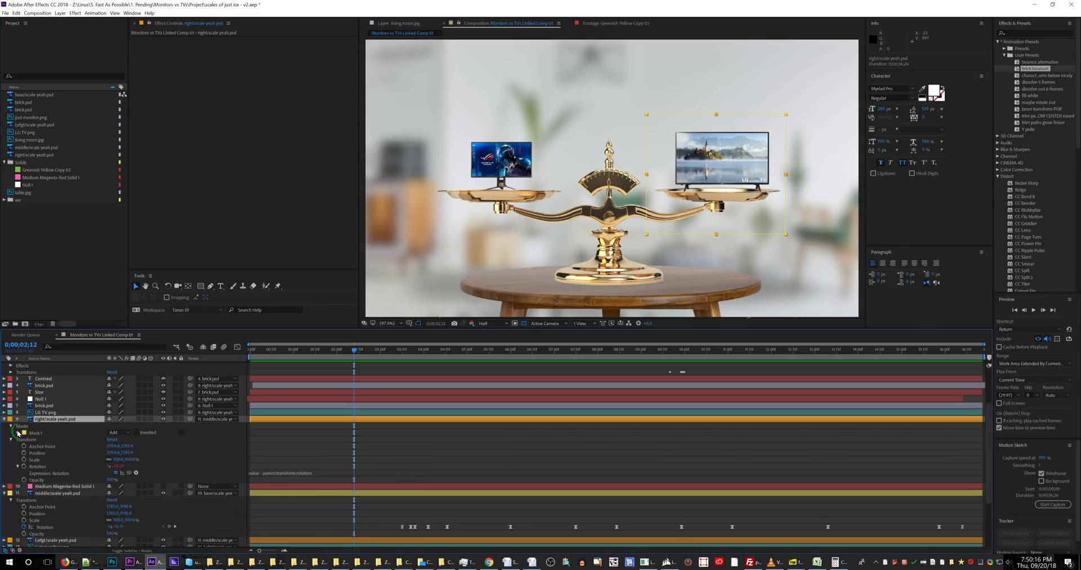
pyautogui.click(17, 432)
pyautogui.click(20, 440)
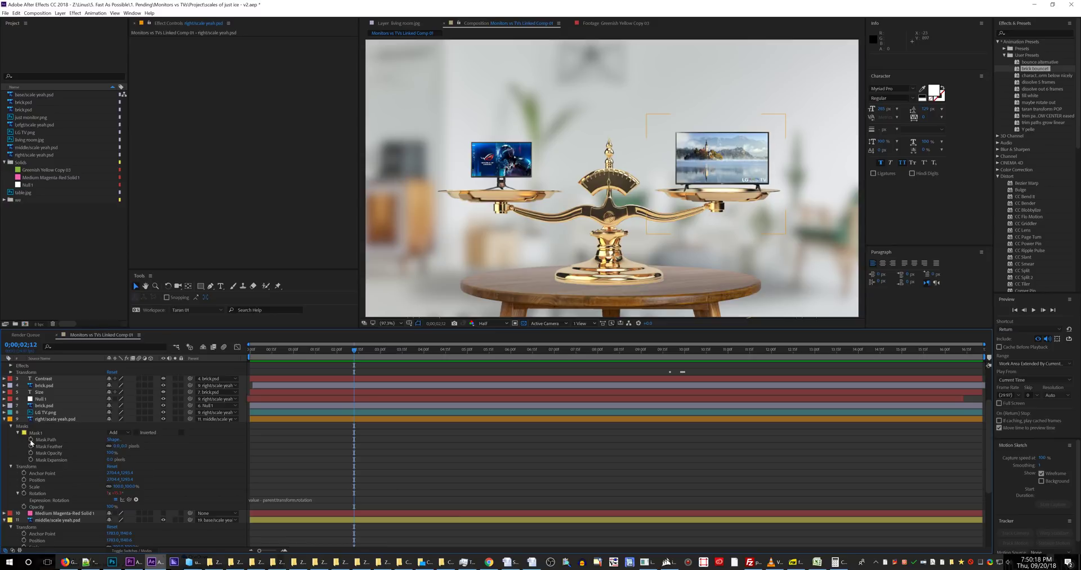
# Collapse the Transform groups of the right/scale and middle/scale yeah.psd layers, and expand the Null 1 layer
pyautogui.click(17, 467)
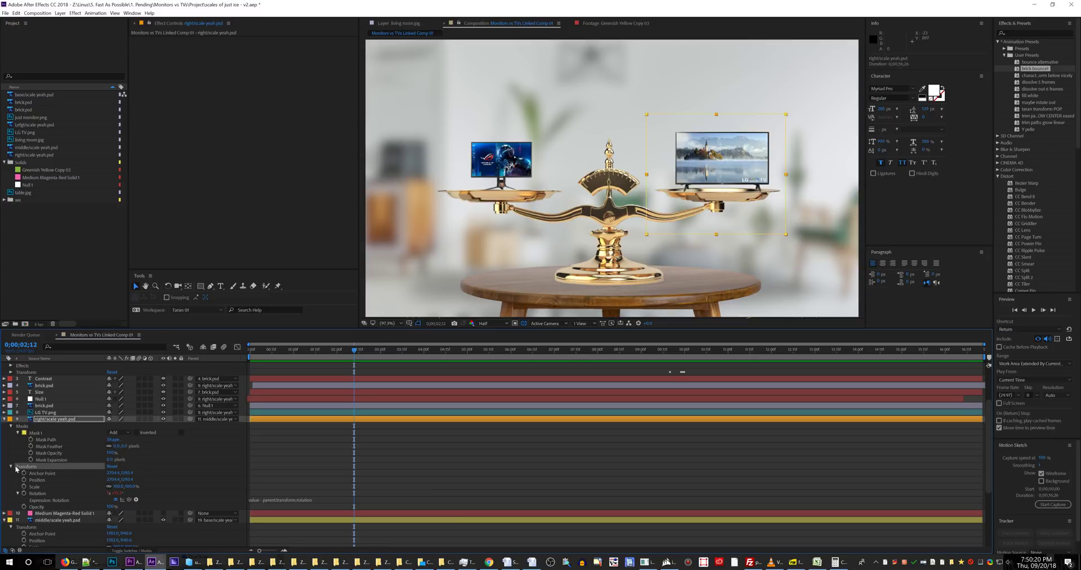
pyautogui.click(10, 465)
pyautogui.click(11, 466)
pyautogui.click(11, 467)
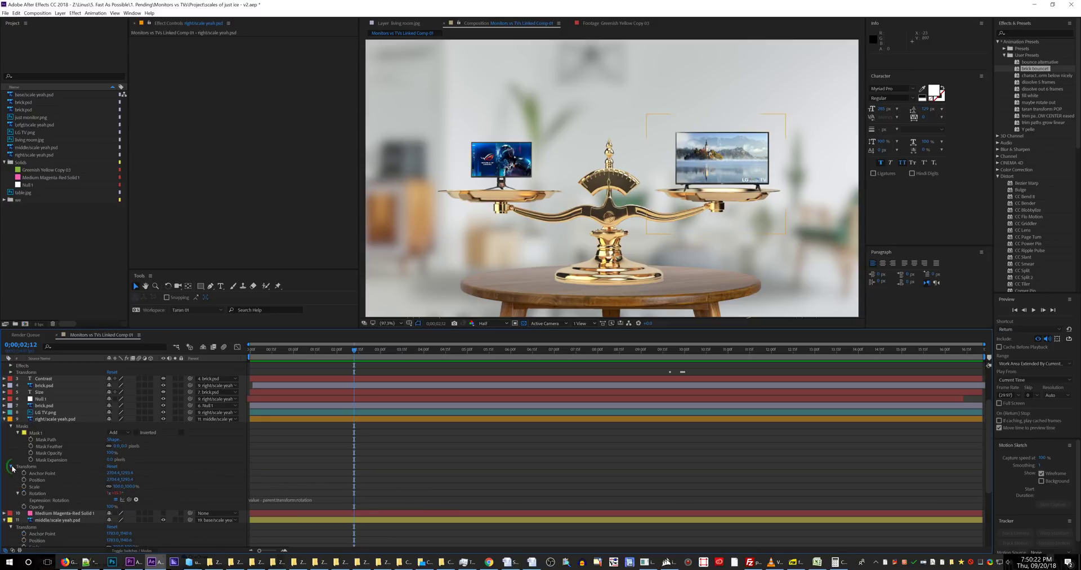
pyautogui.click(11, 467)
pyautogui.scroll(-1, 12, 466)
pyautogui.click(11, 467)
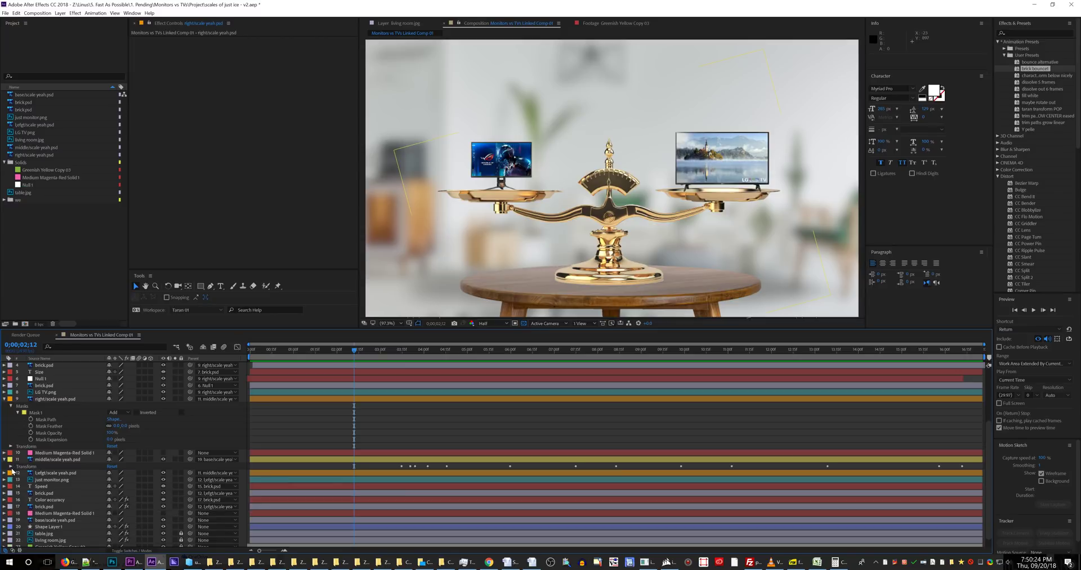
pyautogui.scroll(3, 11, 466)
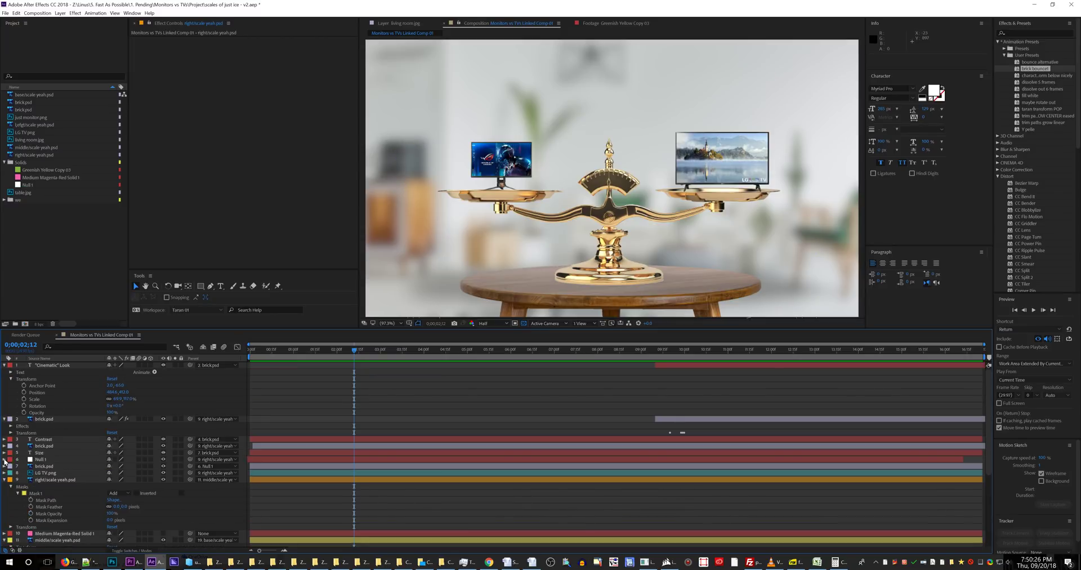
pyautogui.click(4, 459)
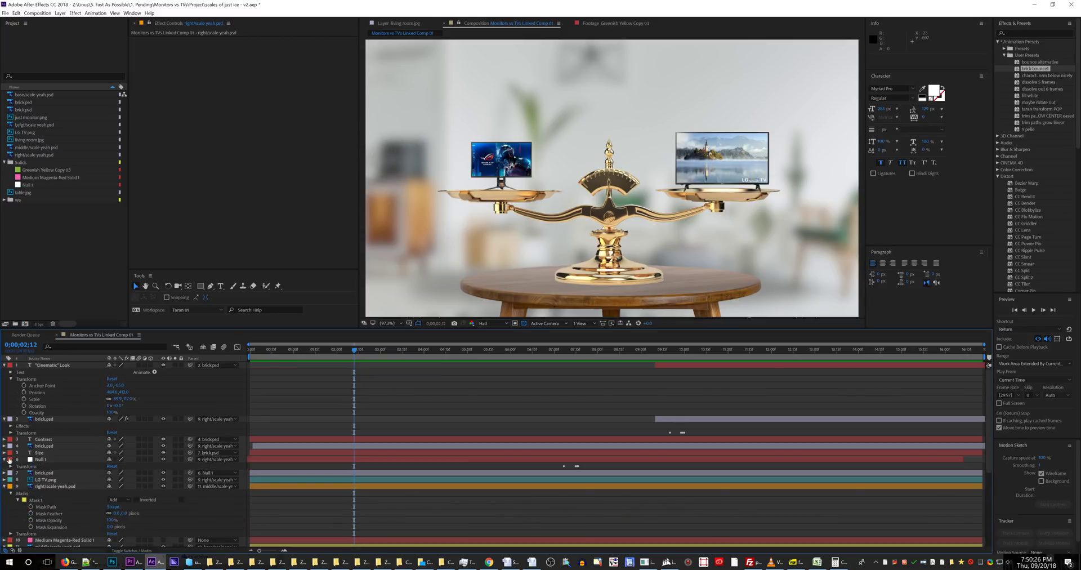
# Select the Null 1 layer and reveal its Anchor Point, Scale and Position properties in turn
pyautogui.click(54, 459)
pyautogui.press('a')
pyautogui.press('s')
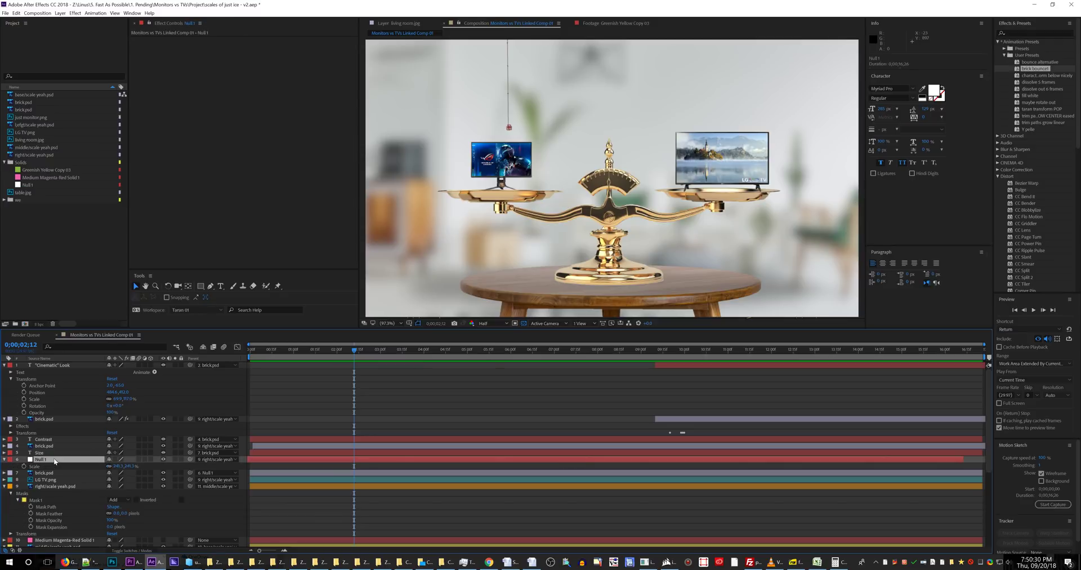
pyautogui.press('p')
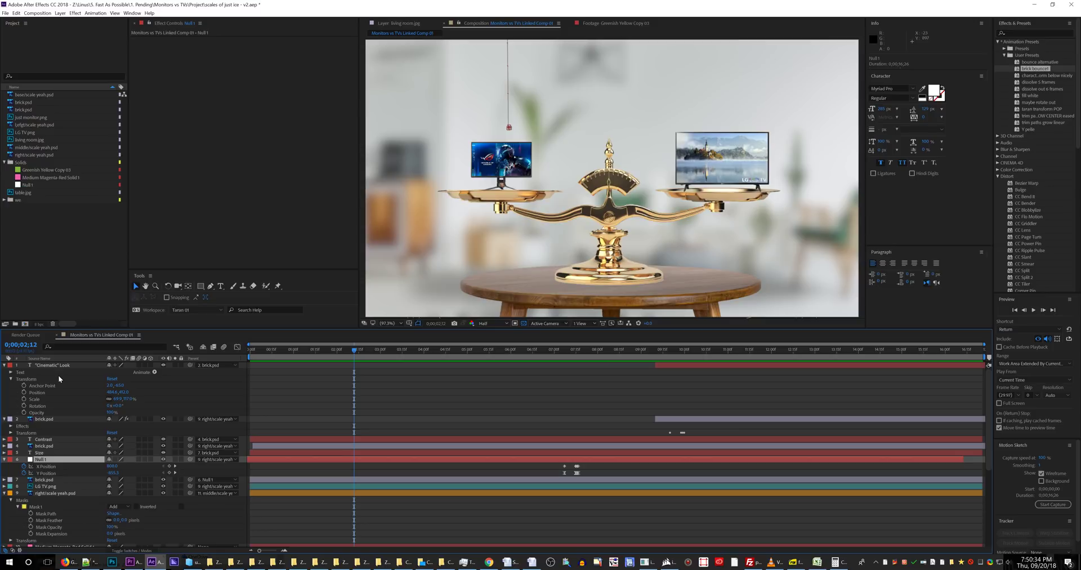
# Expand the Text group of the "Cinematic" Look layer together with its More Options and Path Options
pyautogui.click(11, 373)
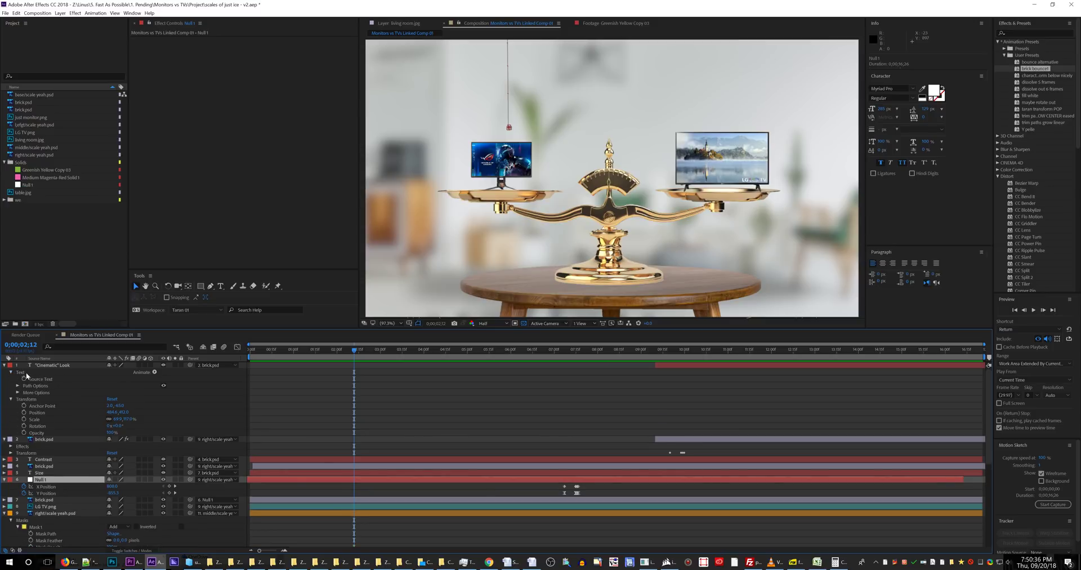
pyautogui.click(42, 392)
pyautogui.click(18, 392)
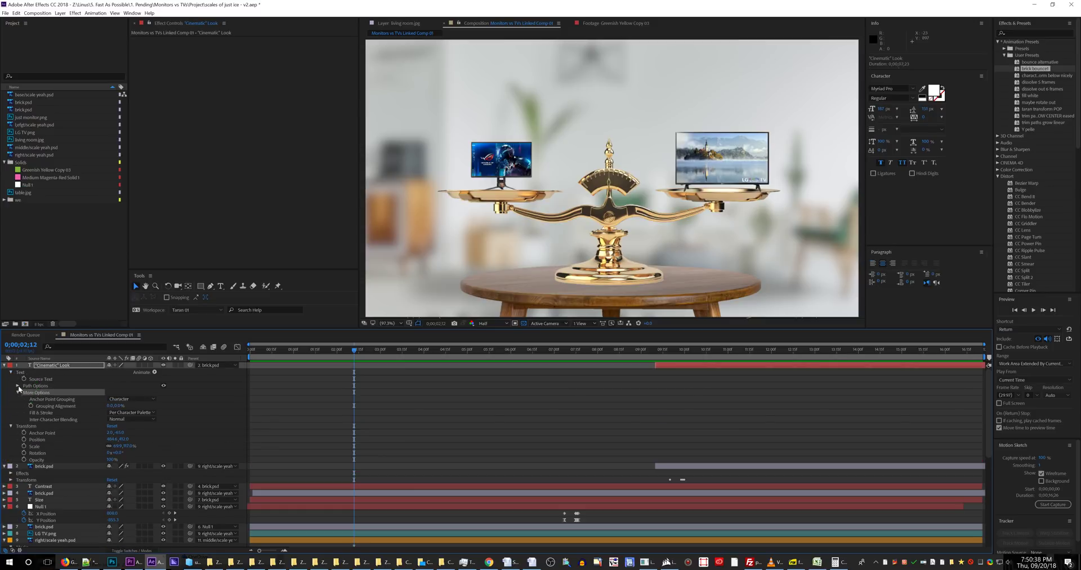
pyautogui.click(19, 386)
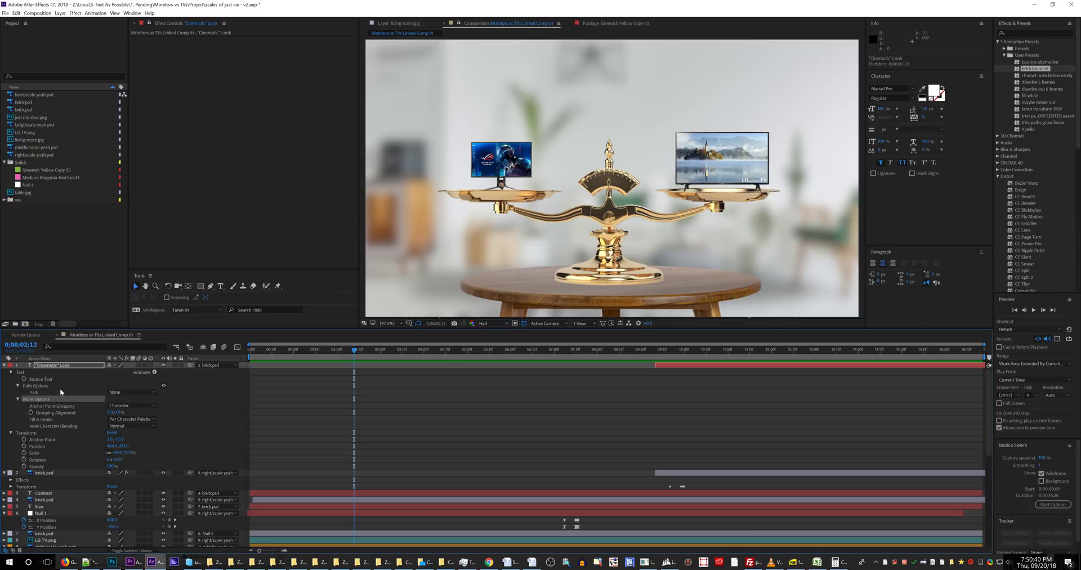
# Switch to Notepad++, place the cursor below the question about expanding and contracting layers, and return to After Effects
pyautogui.press('KP_Add')
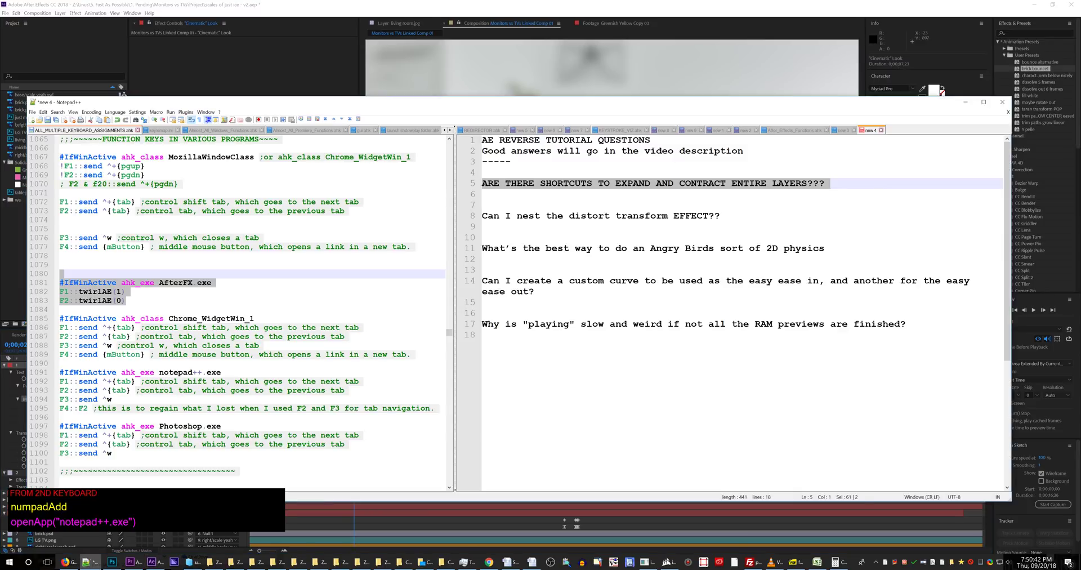
pyautogui.click(499, 193)
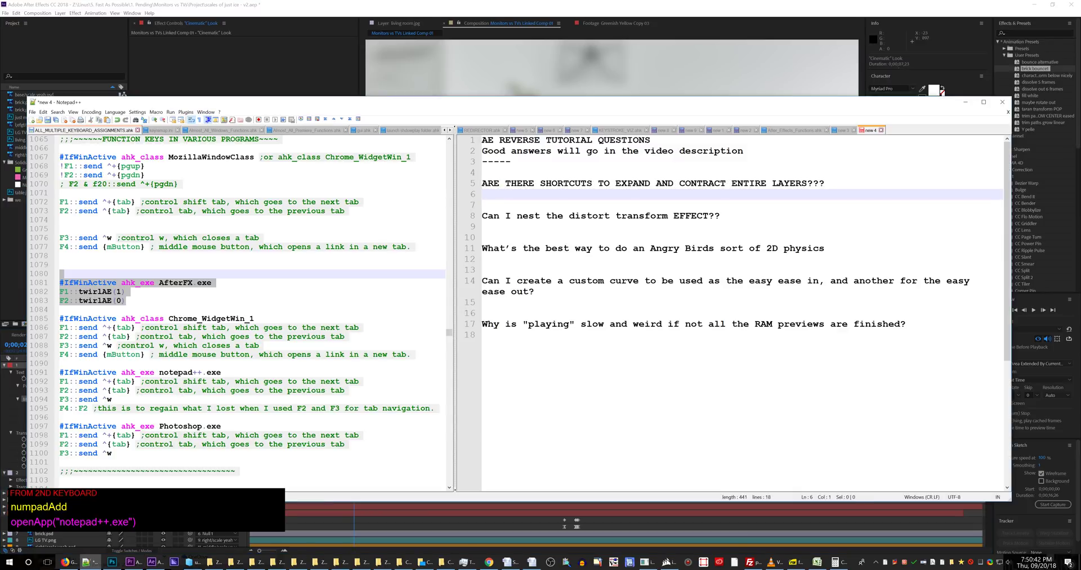
pyautogui.click(487, 9)
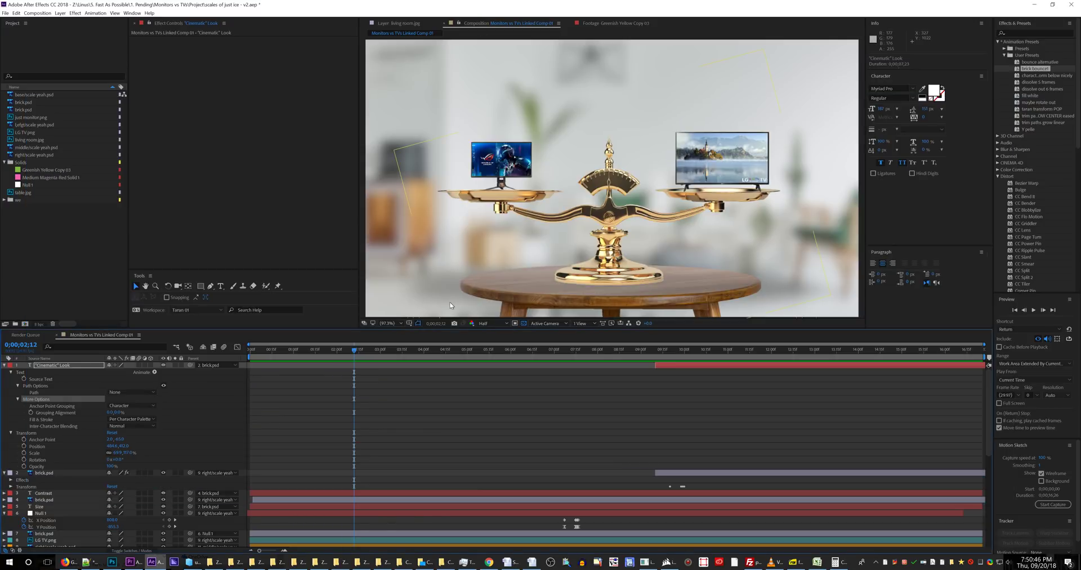
# Search the keyboard shortcuts editor for "twirl", inspect the TwirlPreserveSolo command, and close the editor
pyautogui.hotkey('ctrl', 'alt', "'")
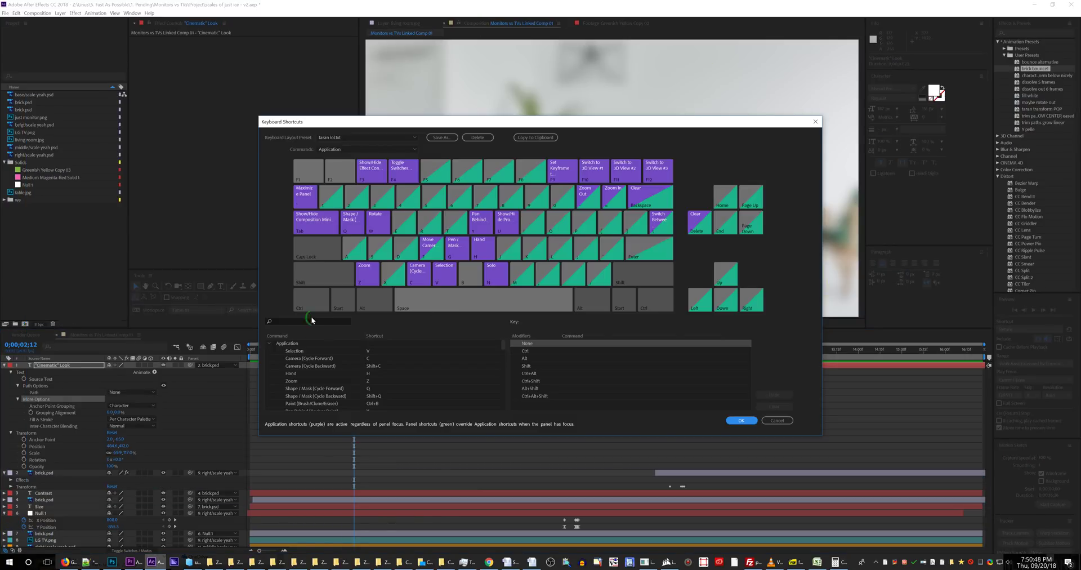
pyautogui.click(312, 320)
pyautogui.write('twirl')
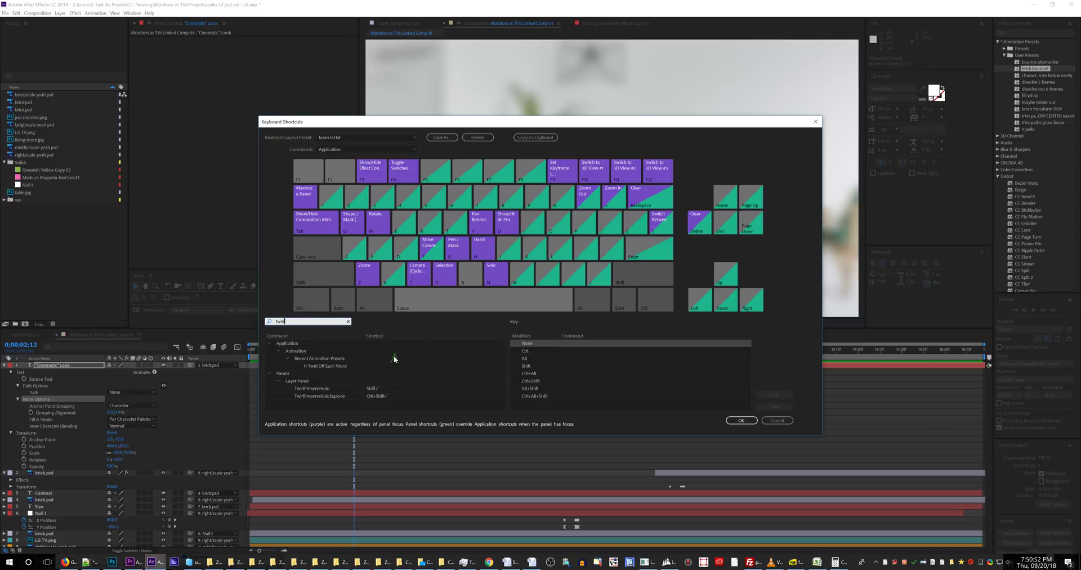
pyautogui.click(329, 363)
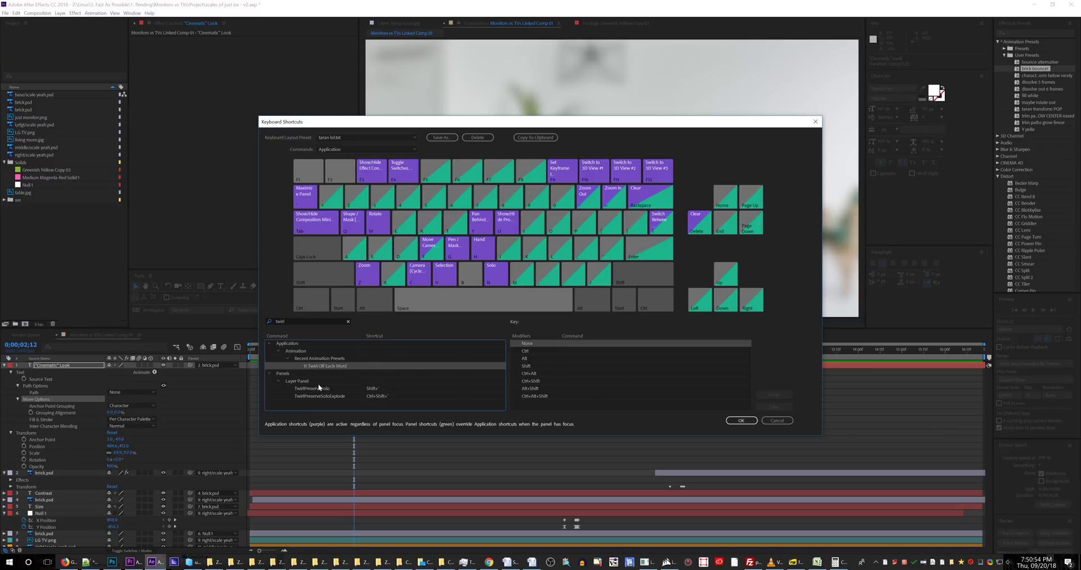
pyautogui.click(318, 388)
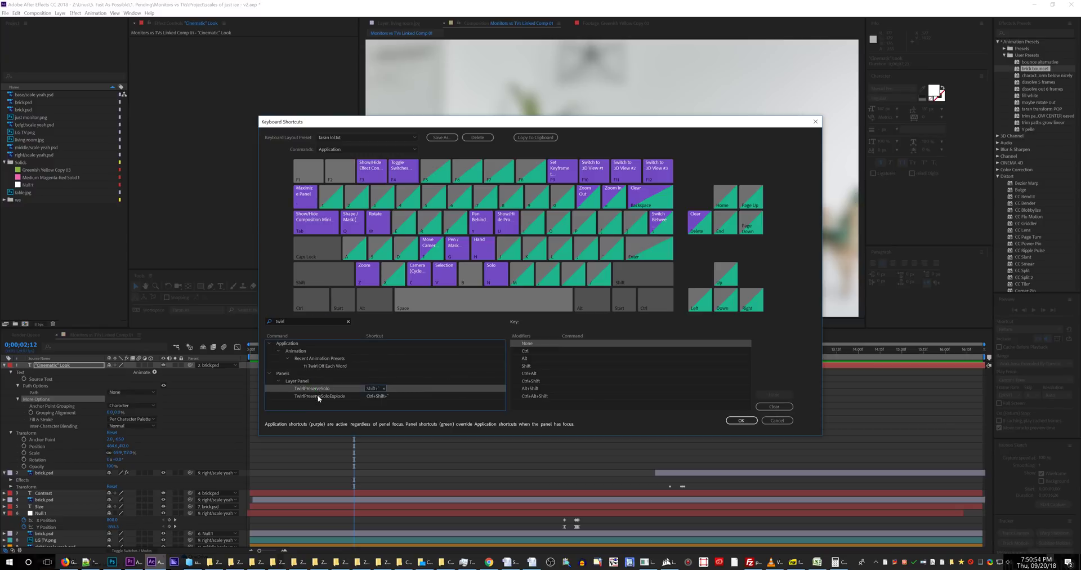
pyautogui.click(741, 420)
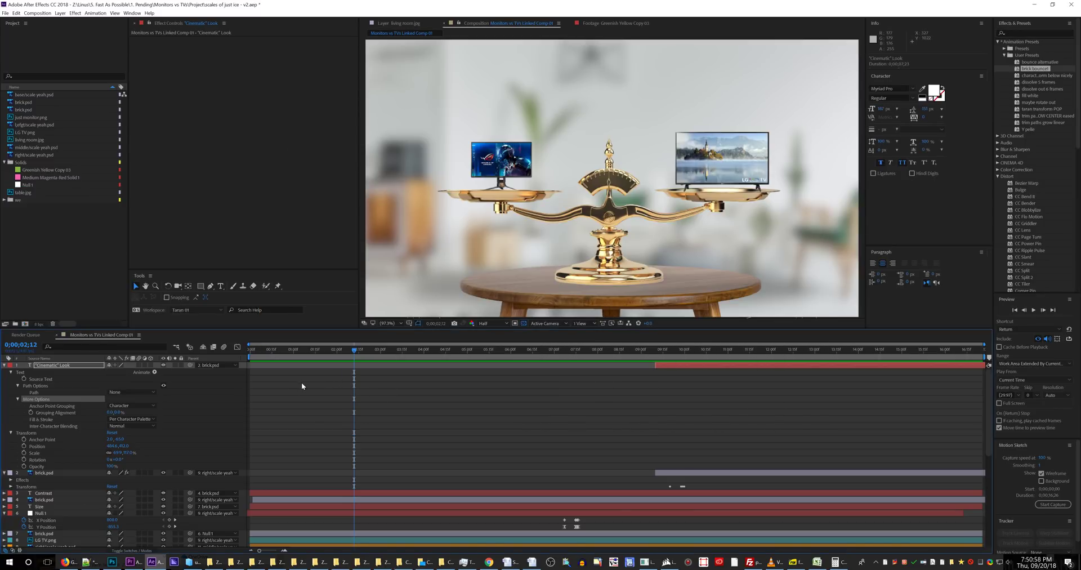
# Deselect the "Cinematic" Look layer and collapse all expanded layers in the timeline
pyautogui.click(322, 387)
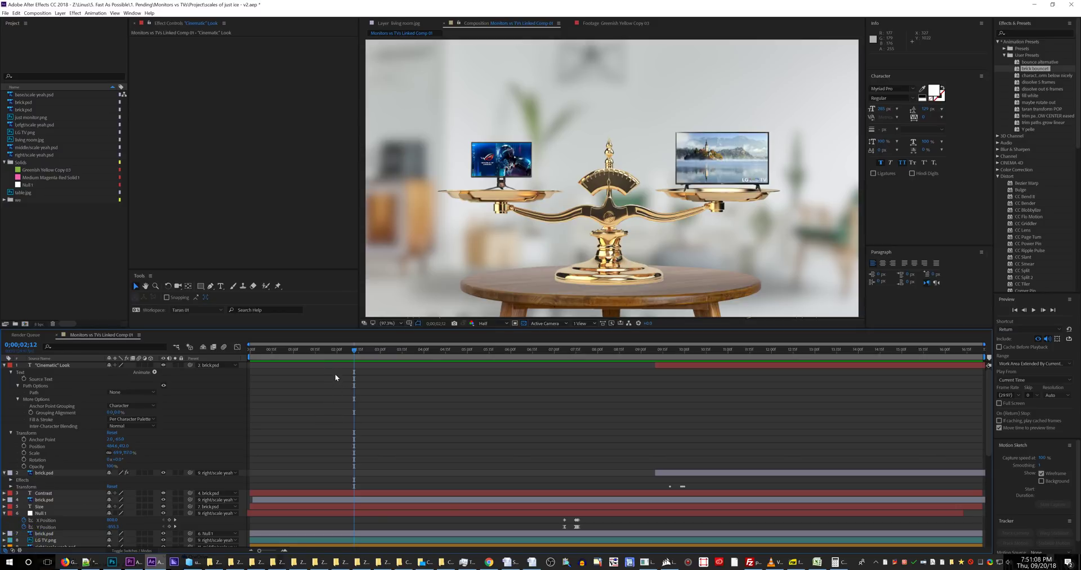
pyautogui.hotkey('ctrl', '`')
pyautogui.hotkey('ctrl', '`')
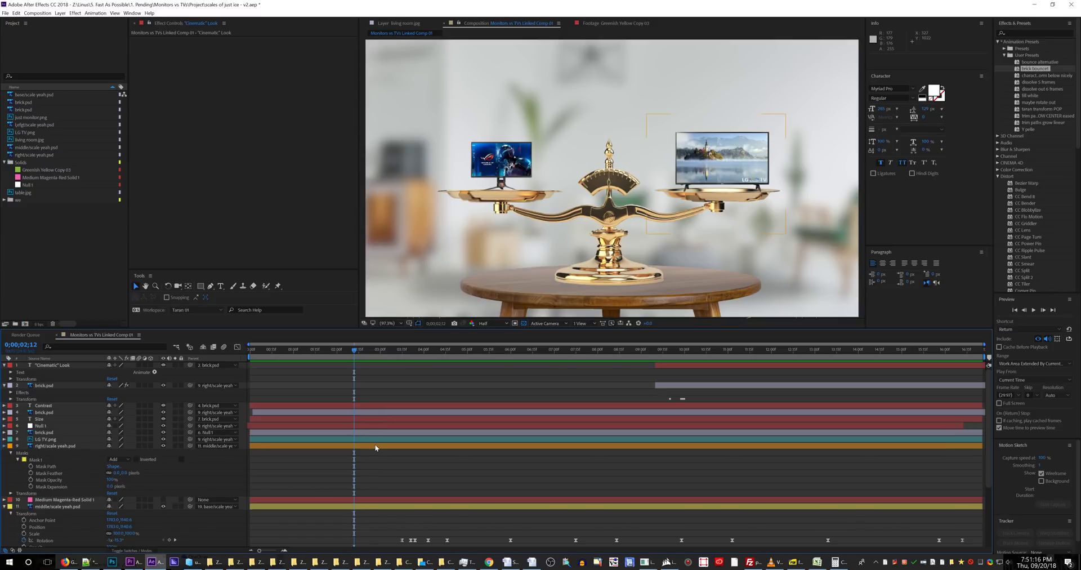
pyautogui.hotkey('ctrl', '`')
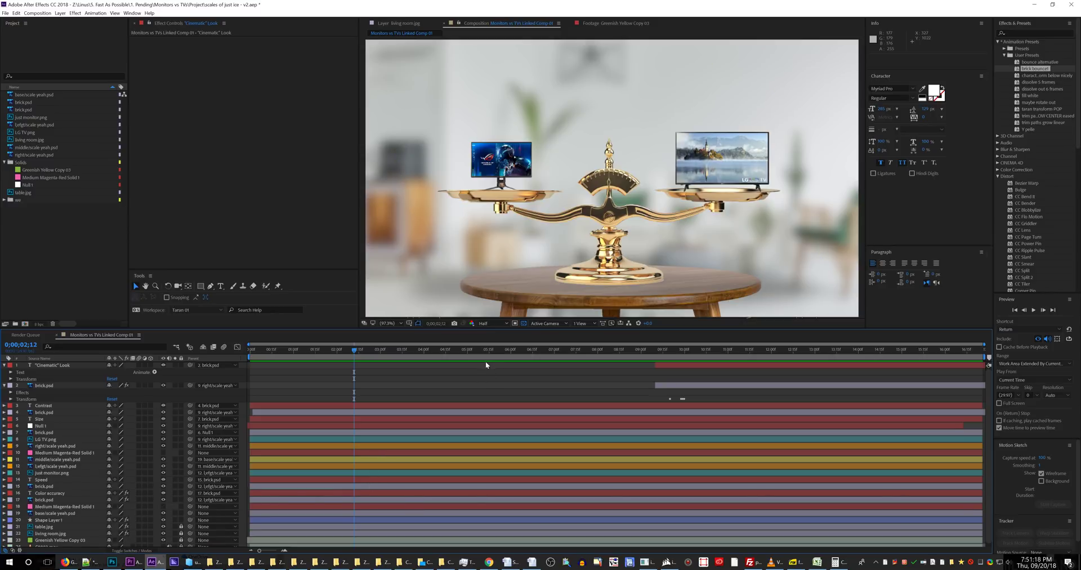
pyautogui.hotkey('ctrl', '`')
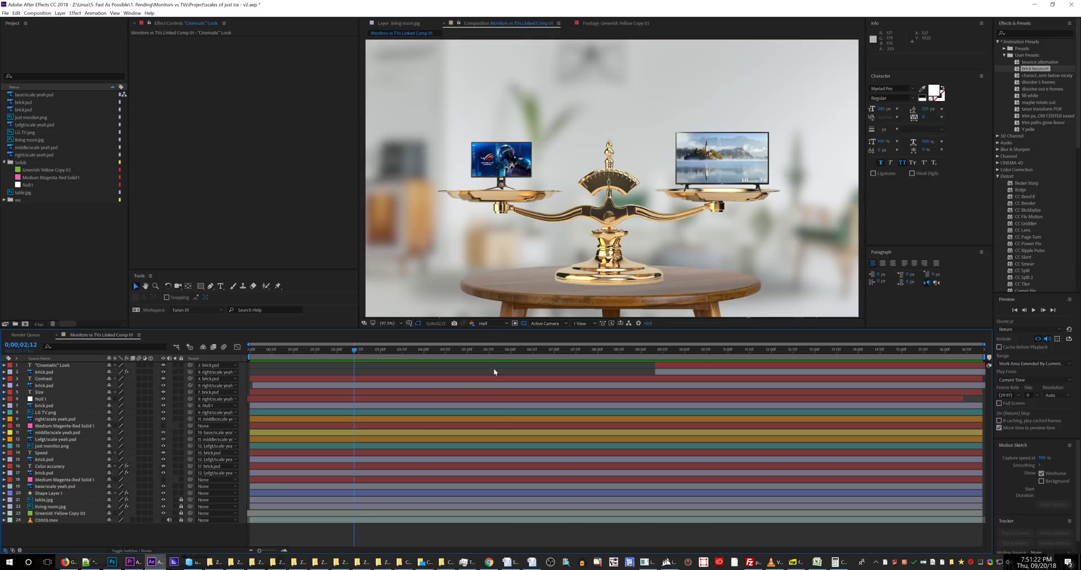
# Expand the "Cinematic" Look layer, the brick.psd layers 2 and 7, LG TV.png and right/scale yeah.psd
pyautogui.hotkey('ctrl', '`')
pyautogui.hotkey('ctrl', '`')
pyautogui.hotkey('ctrl', '`')
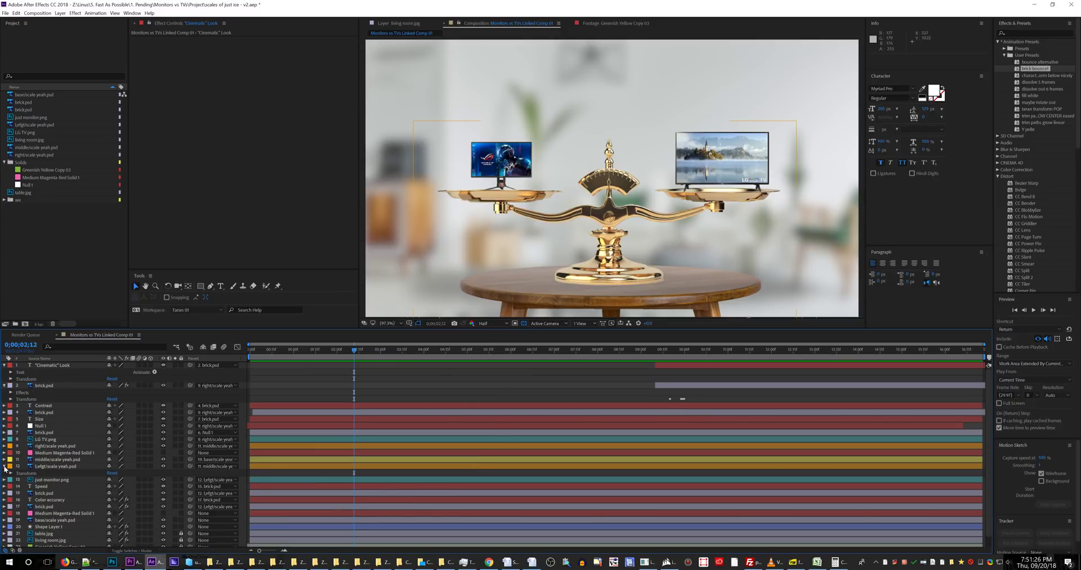
pyautogui.click(5, 453)
pyautogui.click(5, 453)
pyautogui.click(4, 446)
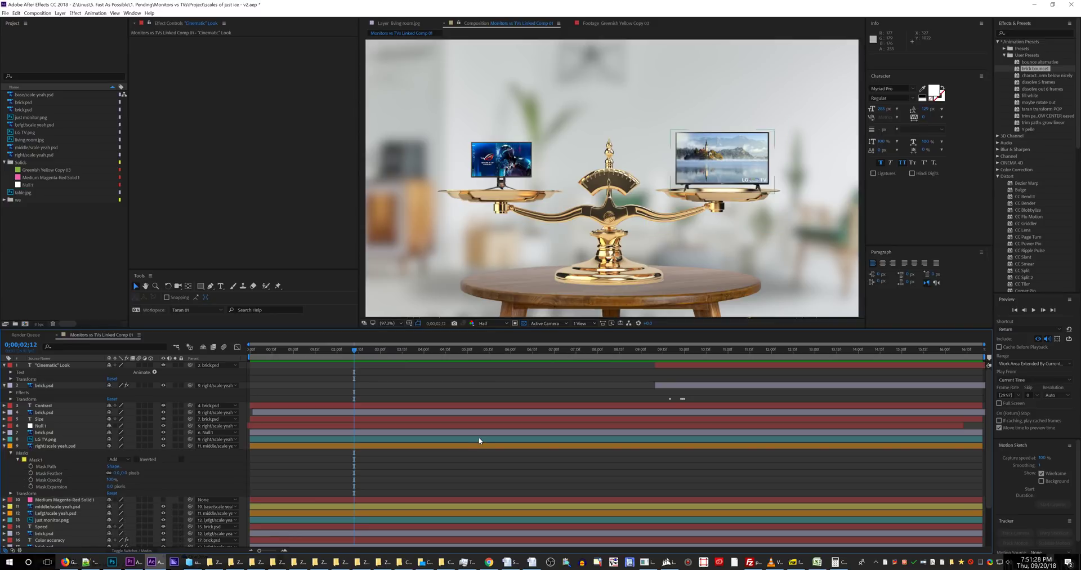
pyautogui.click(5, 439)
pyautogui.hotkey('ctrl', '`')
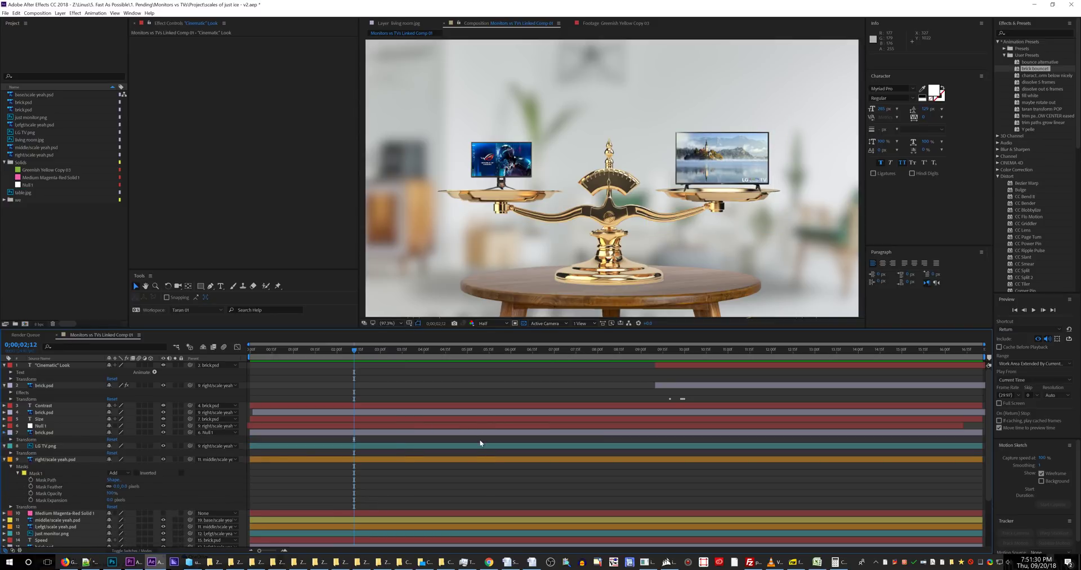
# Collapse brick.psd layer 7, and toggle the right/scale yeah.psd layer closed and open again with its mask properties
pyautogui.hotkey('ctrl', '`')
pyautogui.hotkey('ctrl', '`')
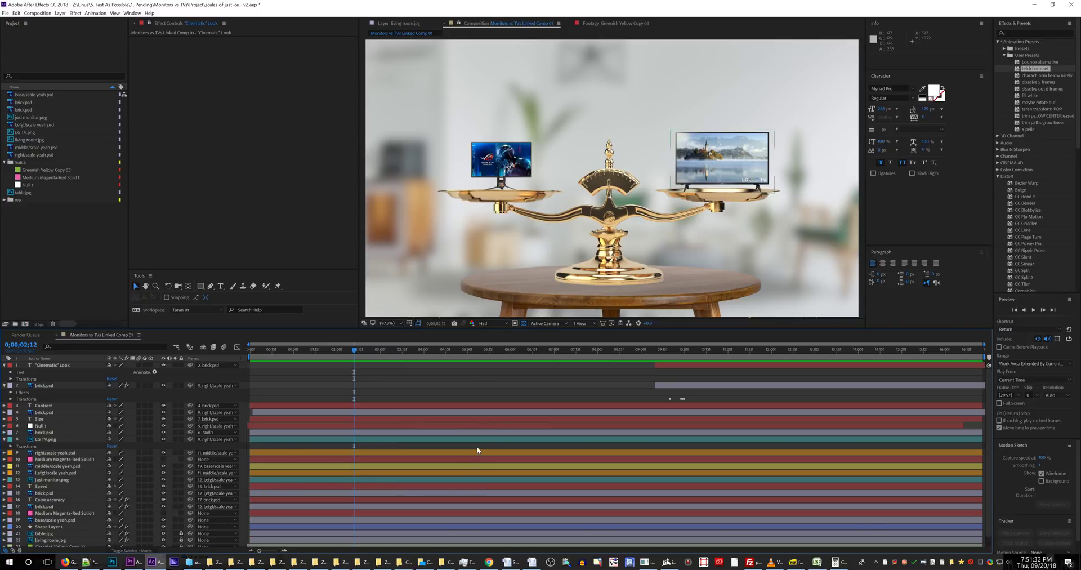
pyautogui.press('u')
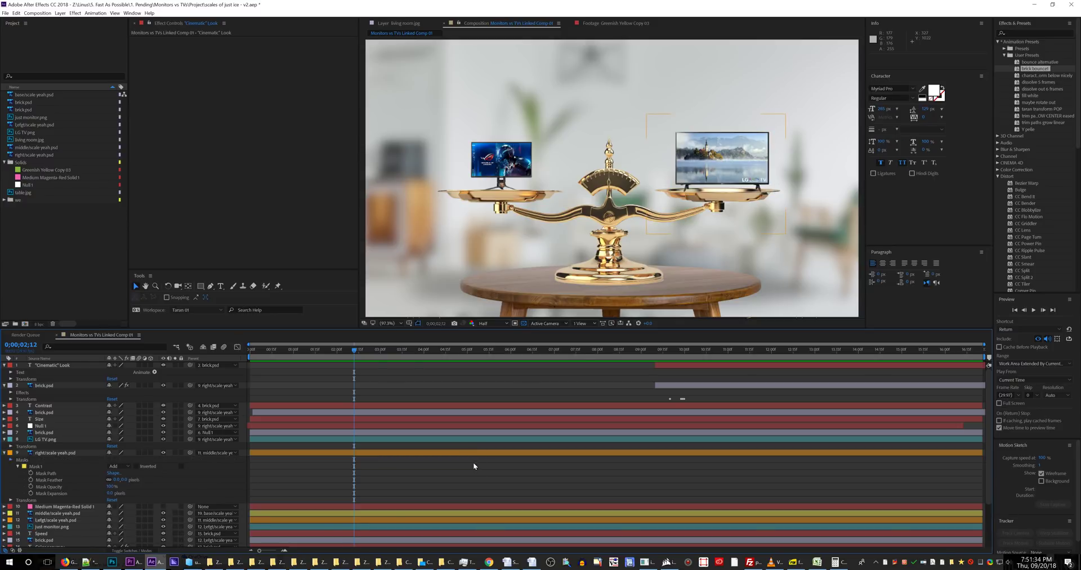
pyautogui.hotkey('ctrl', '`')
pyautogui.hotkey('ctrl', '`')
pyautogui.hotkey('ctrl', '`')
pyautogui.press('u')
# Switch to Notepad++ and highlight the AfterFX.exe twirlAE hotkeys and the #include line for After_Effects_Functions.ahk
pyautogui.press('KP_Add')
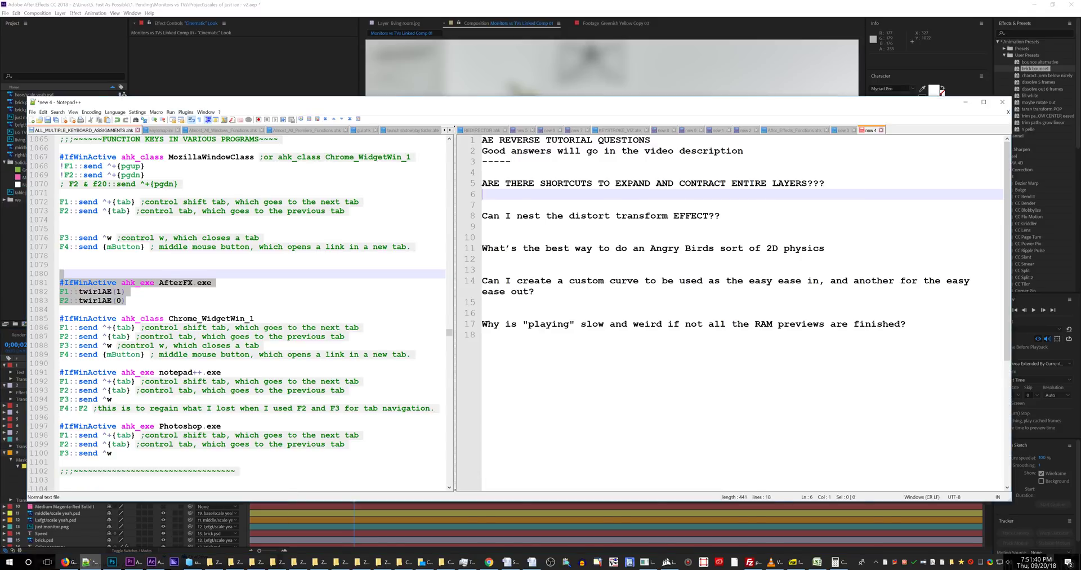
pyautogui.click(191, 308)
pyautogui.moveTo(191, 302); pyautogui.dragTo(35, 283)
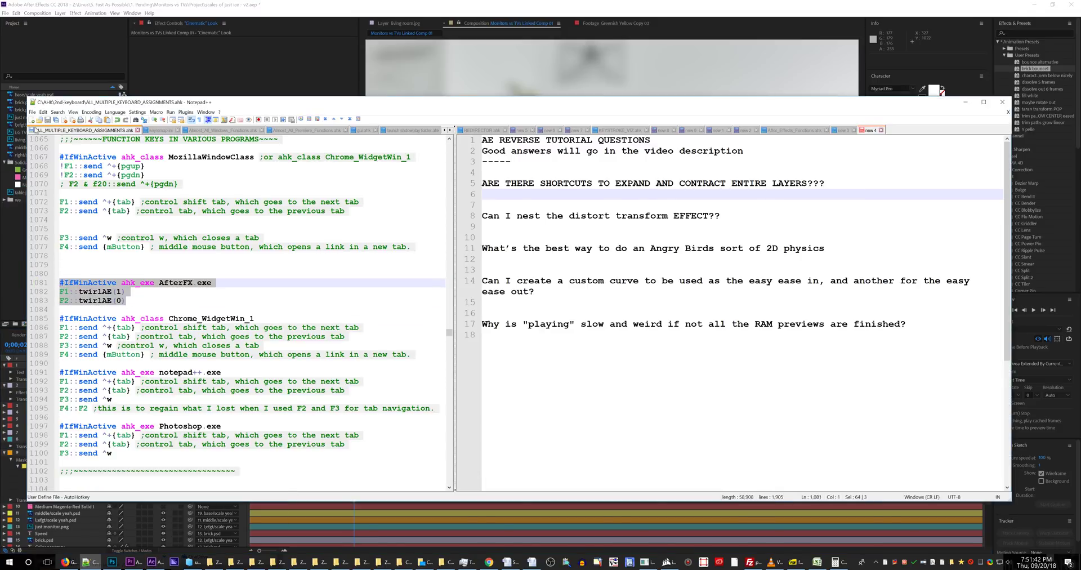
pyautogui.moveTo(449, 335); pyautogui.dragTo(450, 141)
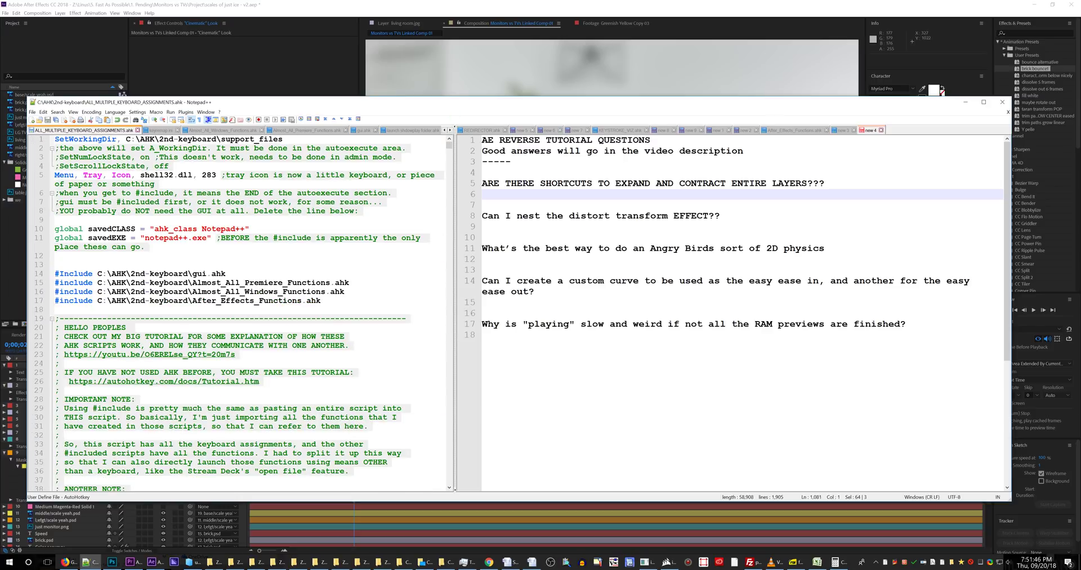
pyautogui.moveTo(333, 301); pyautogui.dragTo(41, 301)
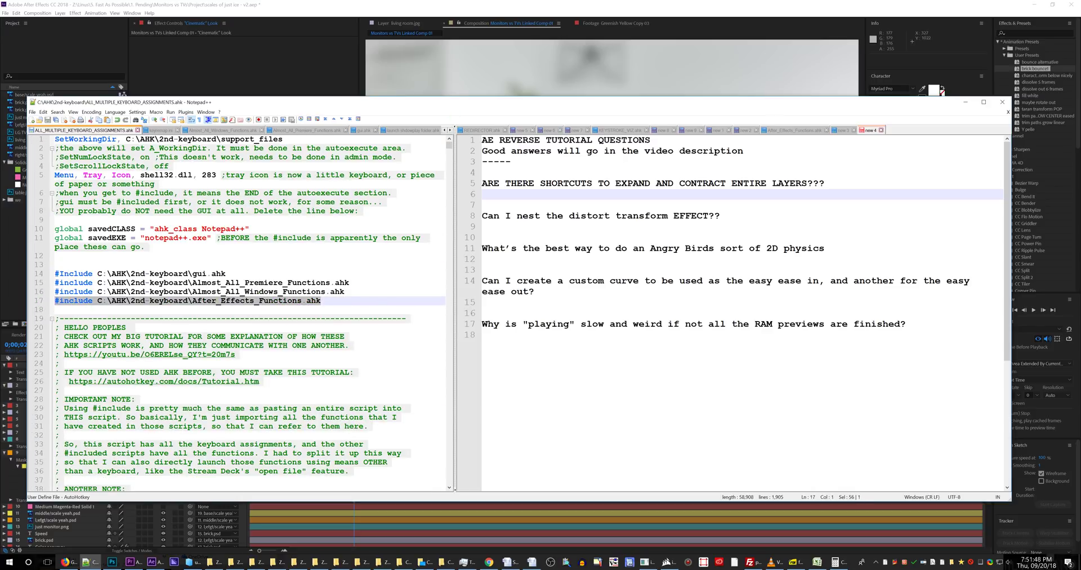
# Bring up the After_Effects_Functions.ahk script and show its support_files working directory and the twirlAE function
pyautogui.press('F1')
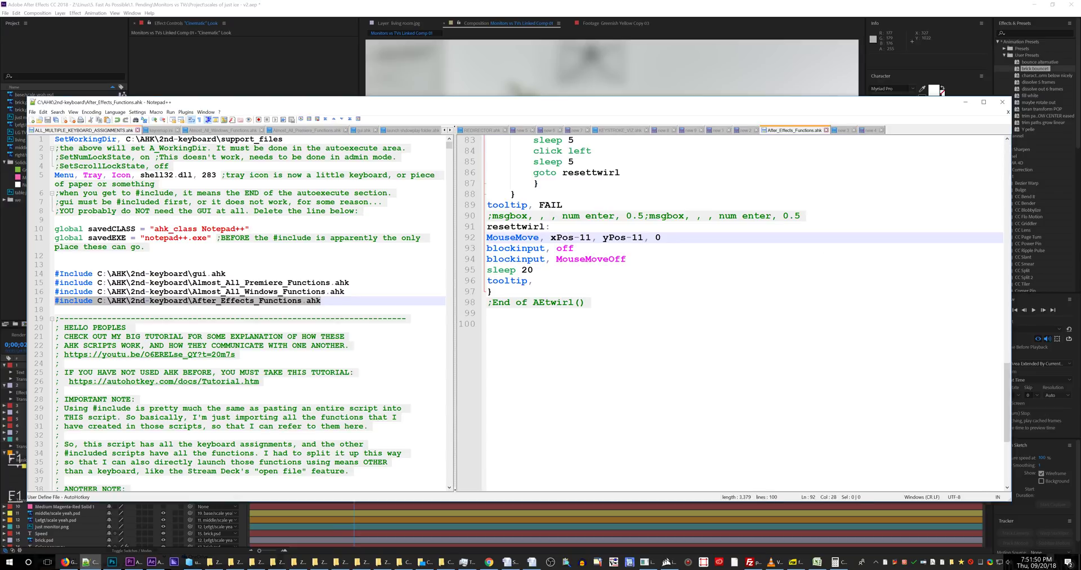
pyautogui.scroll(20, 746, 313)
pyautogui.doubleClick(660, 140)
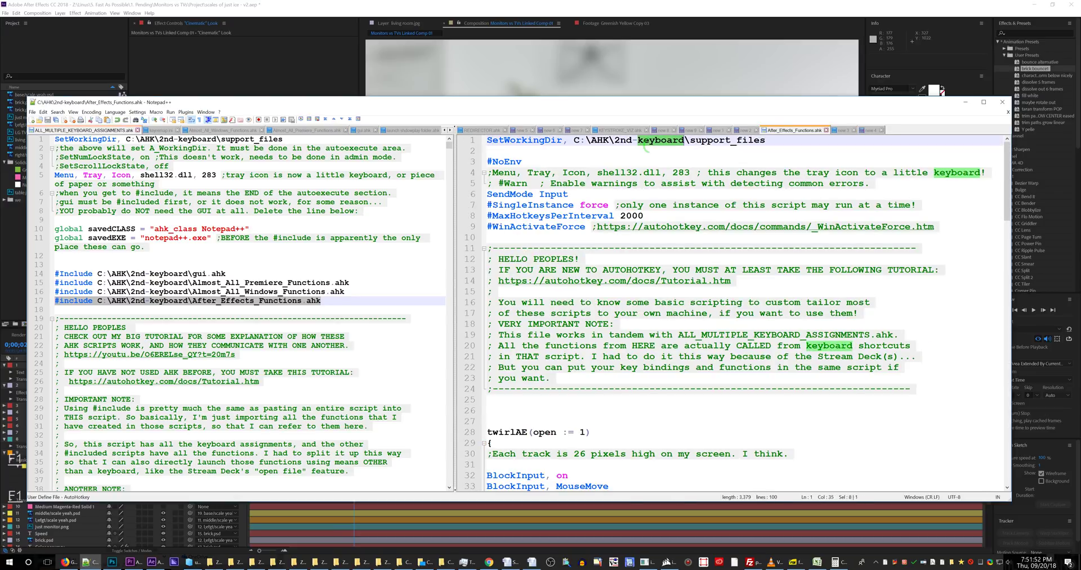
pyautogui.scroll(-2, 645, 242)
pyautogui.click(606, 354)
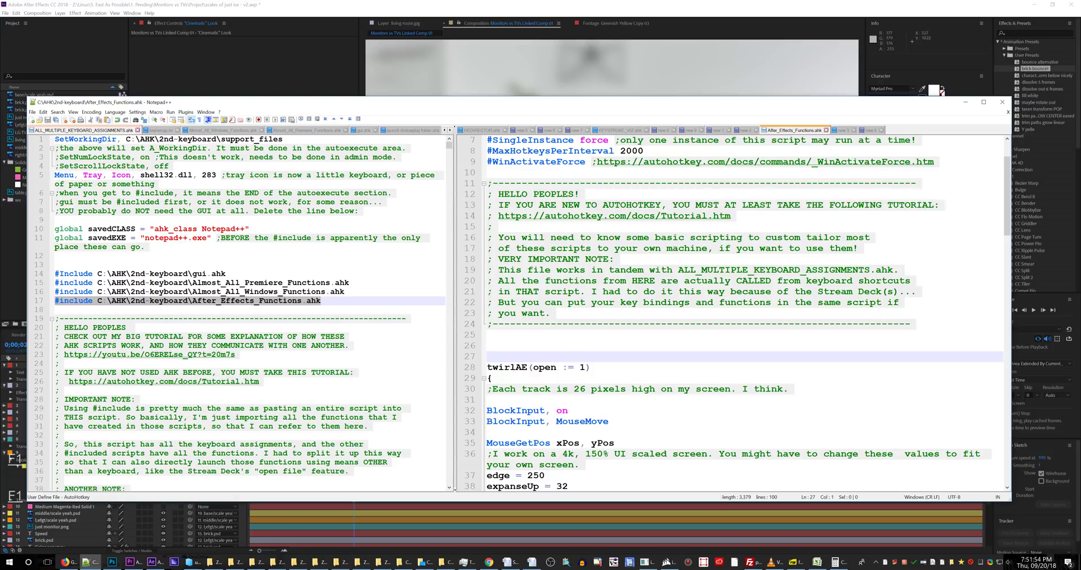
# Open the support_files folder in C:\AHK\2nd-keyboard and preview the arrow images for the down and right states
pyautogui.press('super+e')
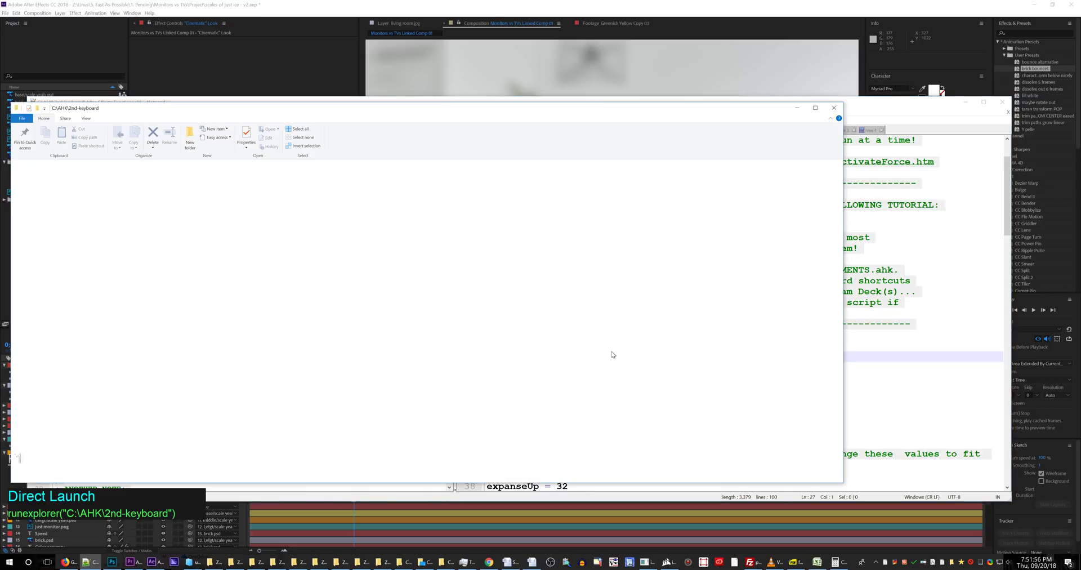
pyautogui.click(189, 250)
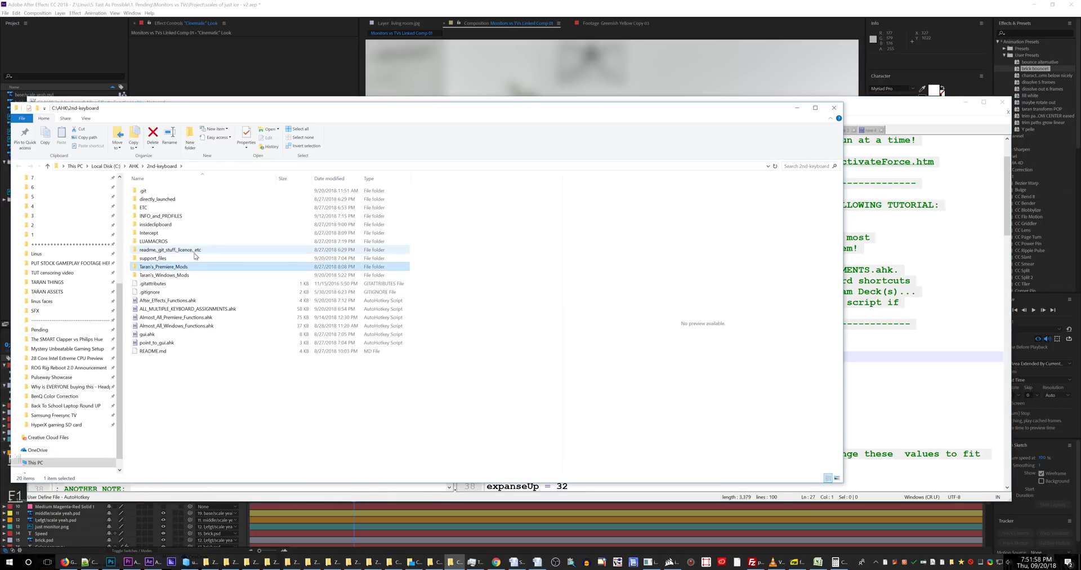
pyautogui.doubleClick(163, 257)
pyautogui.click(239, 206)
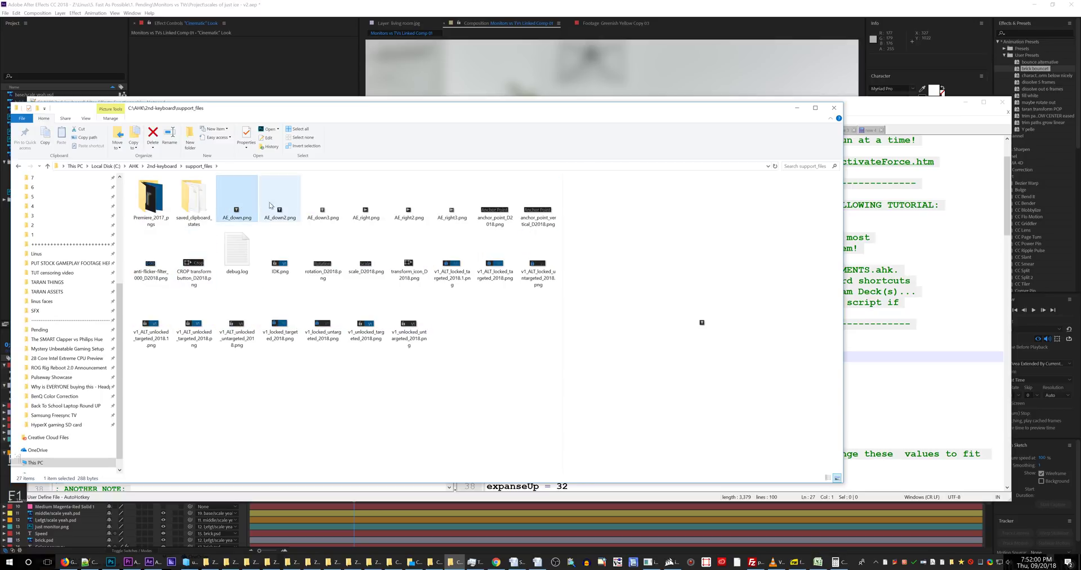
pyautogui.click(283, 209)
pyautogui.click(370, 211)
pyautogui.click(418, 211)
pyautogui.click(453, 206)
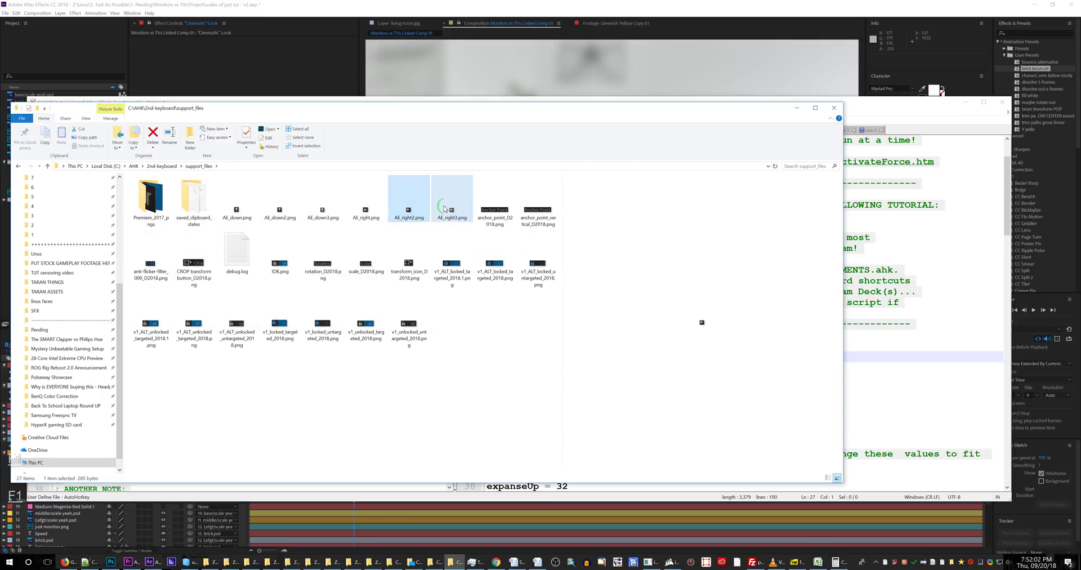
pyautogui.click(373, 206)
# Return to After Effects and select the Effects group of the brick.psd layer 2
pyautogui.click(313, 85)
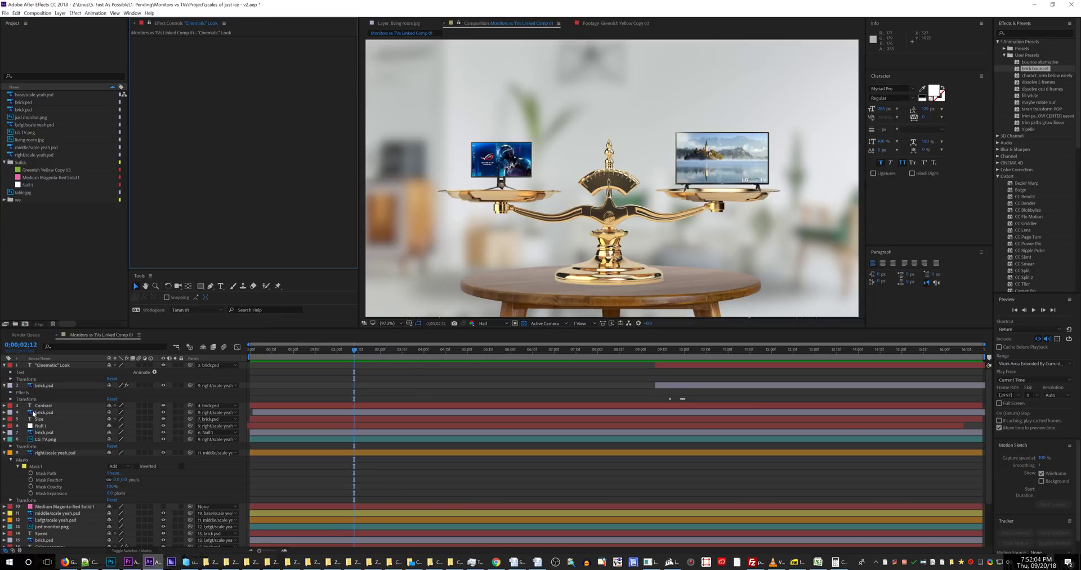
pyautogui.click(63, 385)
pyautogui.press('Return')
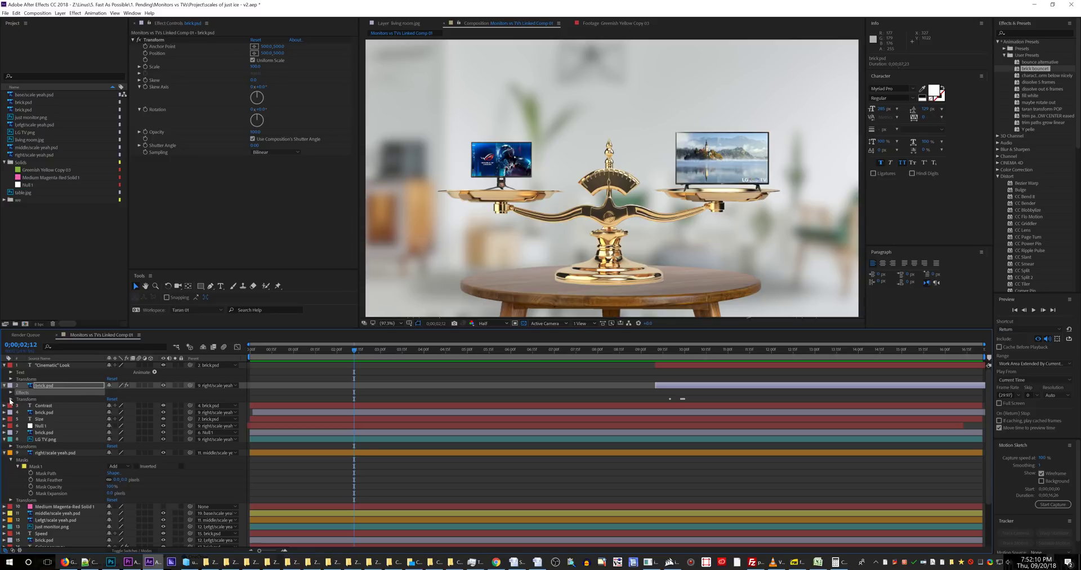
# Switch back to the After_Effects_Functions.ahk script and go through its AE_down ImageSearch block, from the image fallbacks to the MouseMove line
pyautogui.press('Return')
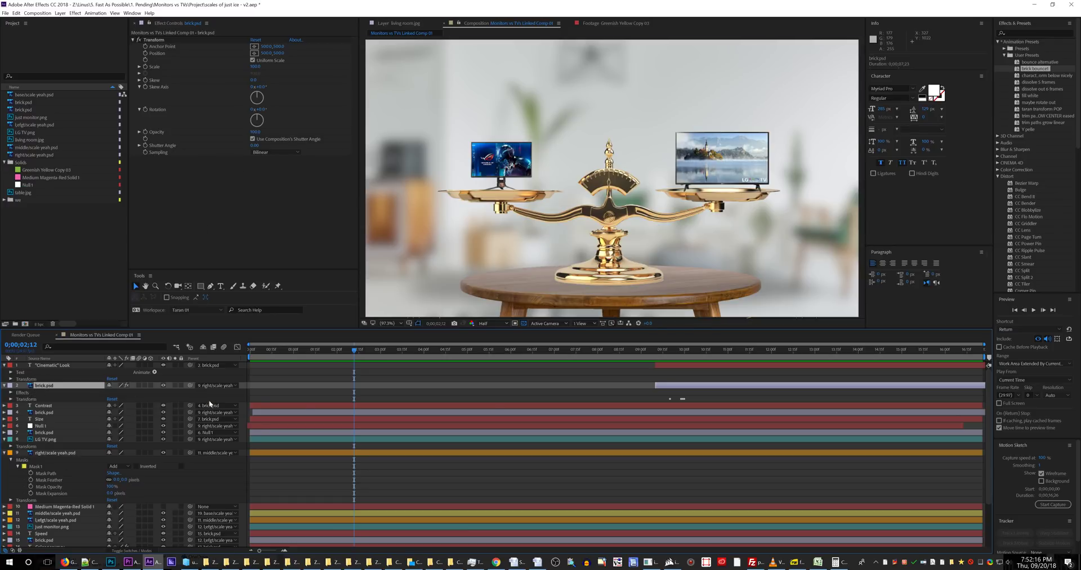
pyautogui.hotkey('alt', 'Tab')
pyautogui.hotkey('alt', 'Tab')
pyautogui.press('KP_Add')
pyautogui.scroll(-10, 595, 372)
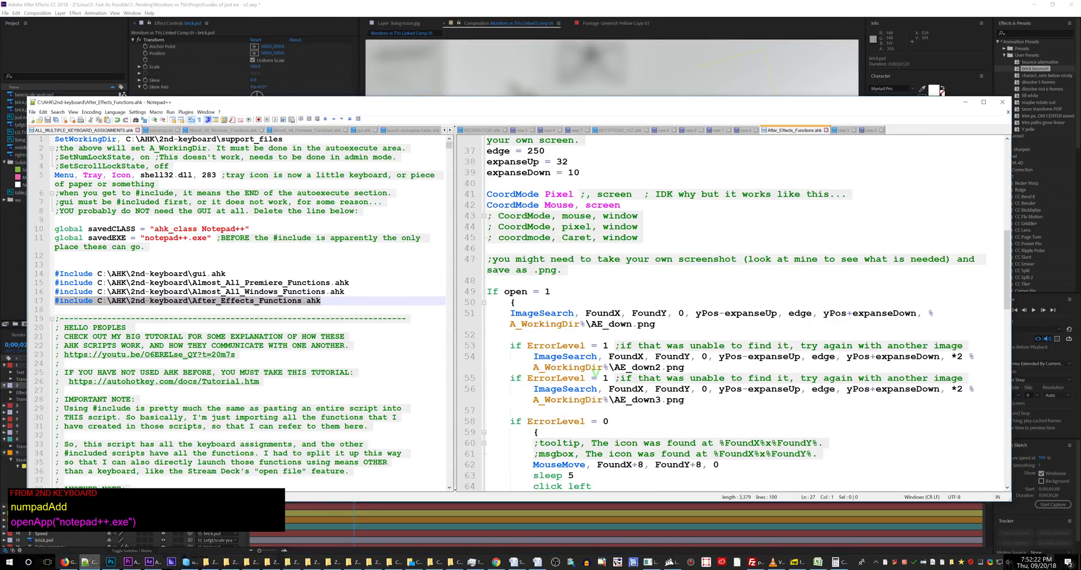
pyautogui.moveTo(563, 281); pyautogui.dragTo(689, 399)
pyautogui.click(684, 421)
pyautogui.scroll(-5, 684, 420)
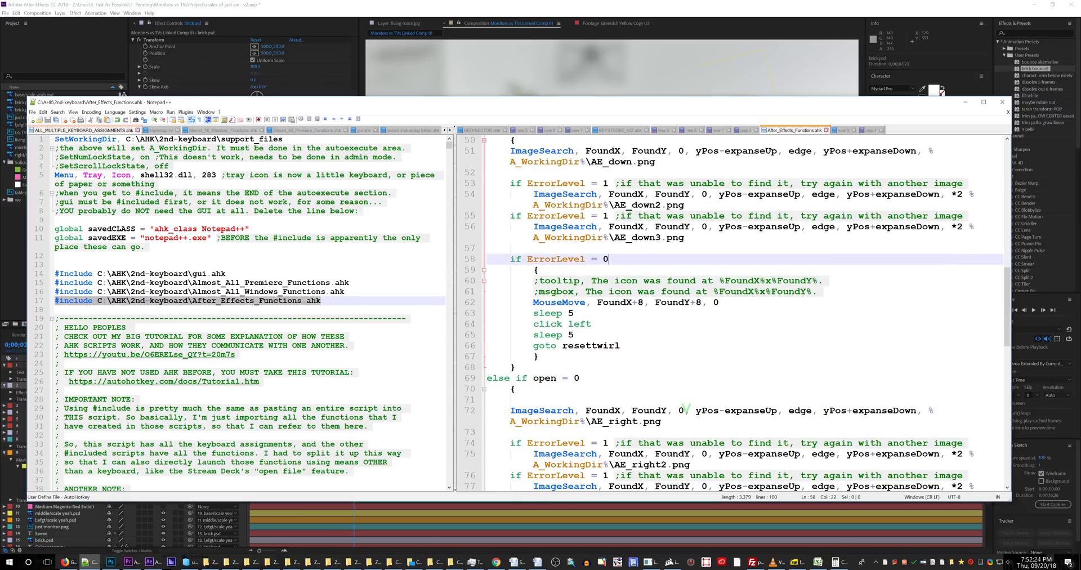
pyautogui.click(710, 303)
pyautogui.scroll(1, 709, 306)
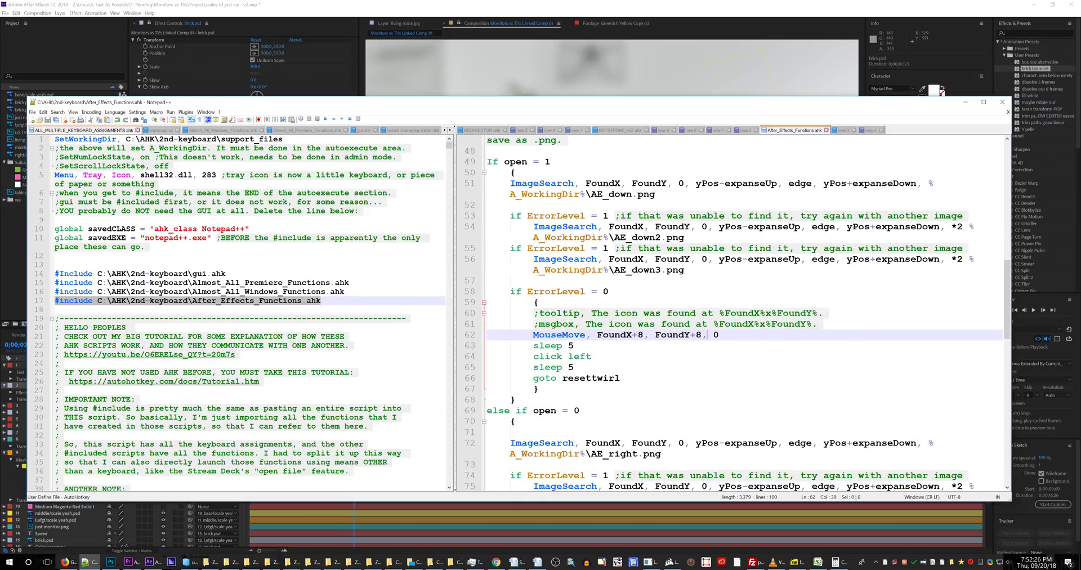
# Highlight the expanseUp variable in the ImageSearch call, and the lines defining edge, expanseUp and expanseDown
pyautogui.doubleClick(899, 226)
pyautogui.doubleClick(774, 227)
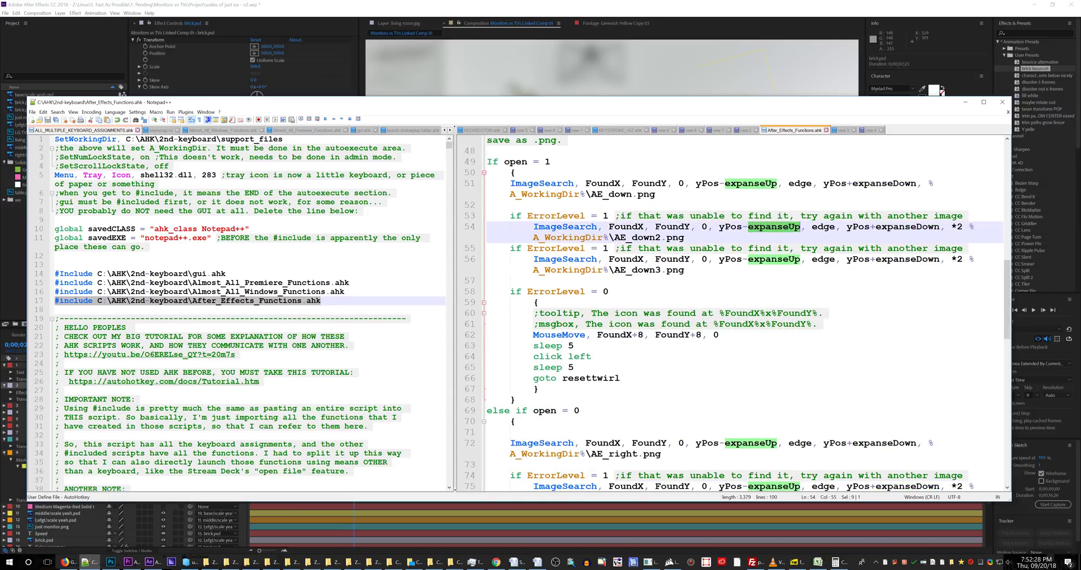
pyautogui.scroll(6, 774, 228)
pyautogui.moveTo(580, 237); pyautogui.dragTo(487, 216)
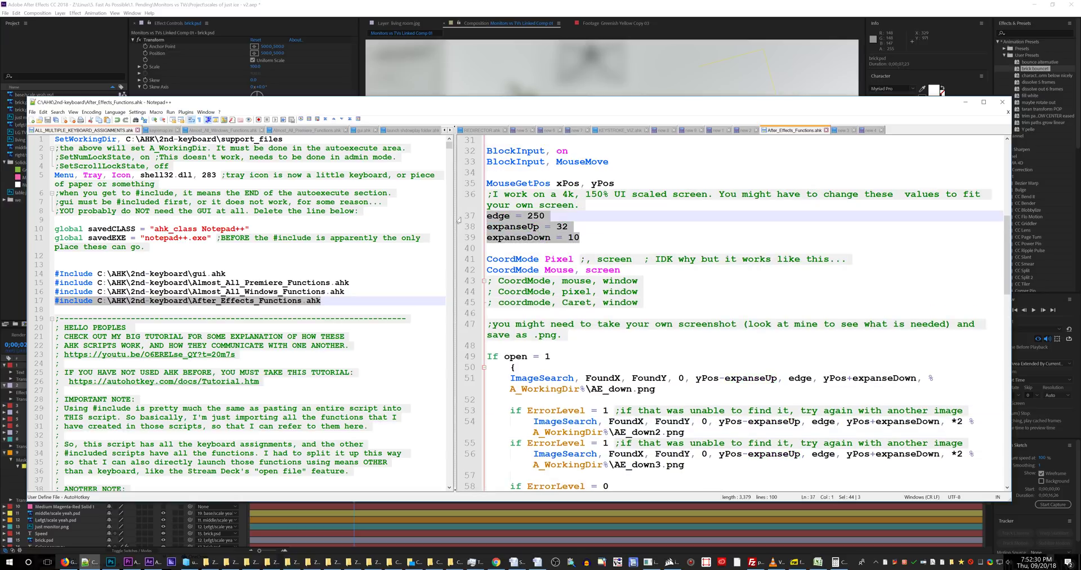
pyautogui.click(625, 260)
# Return to After Effects and collapse the brick.psd layer 2, right/scale yeah.psd and Medium Magenta-Red Solid 1 layers with the twirl script
pyautogui.hotkey('alt', 'Tab')
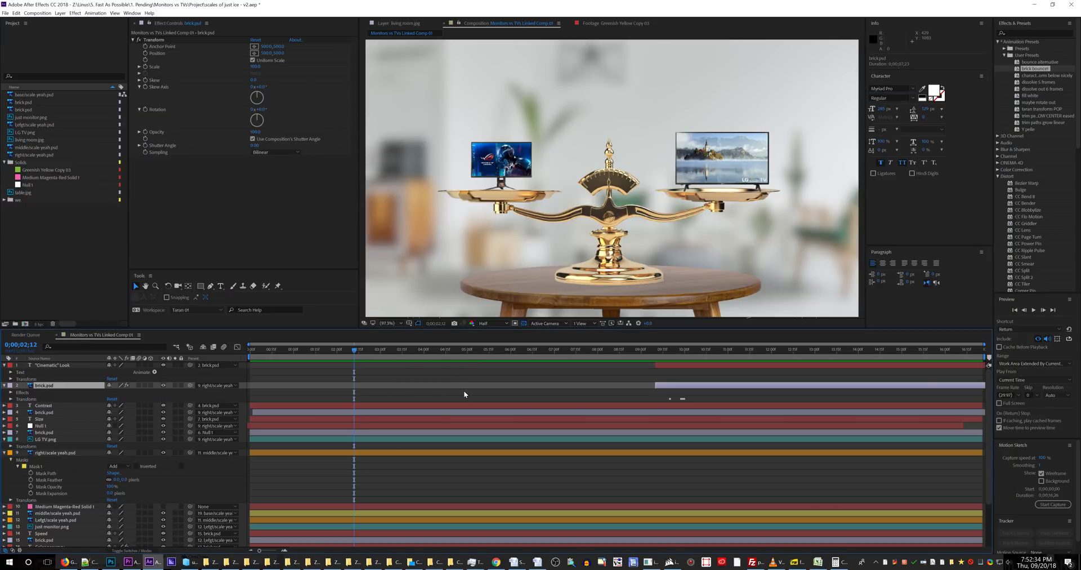
pyautogui.hotkey('ctrl', '`')
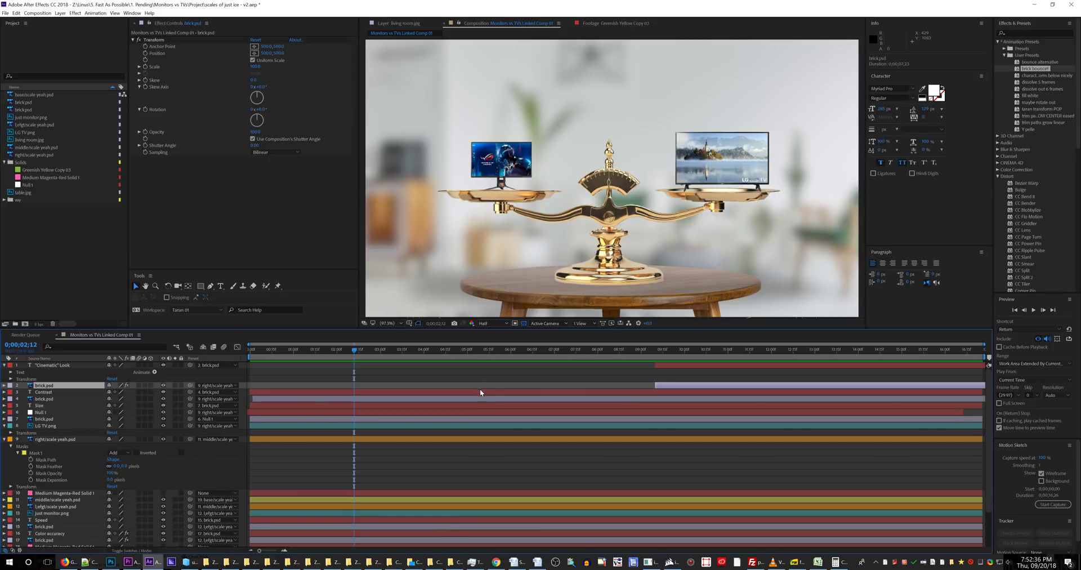
pyautogui.hotkey('ctrl', '`')
pyautogui.hotkey('ctrl', '`')
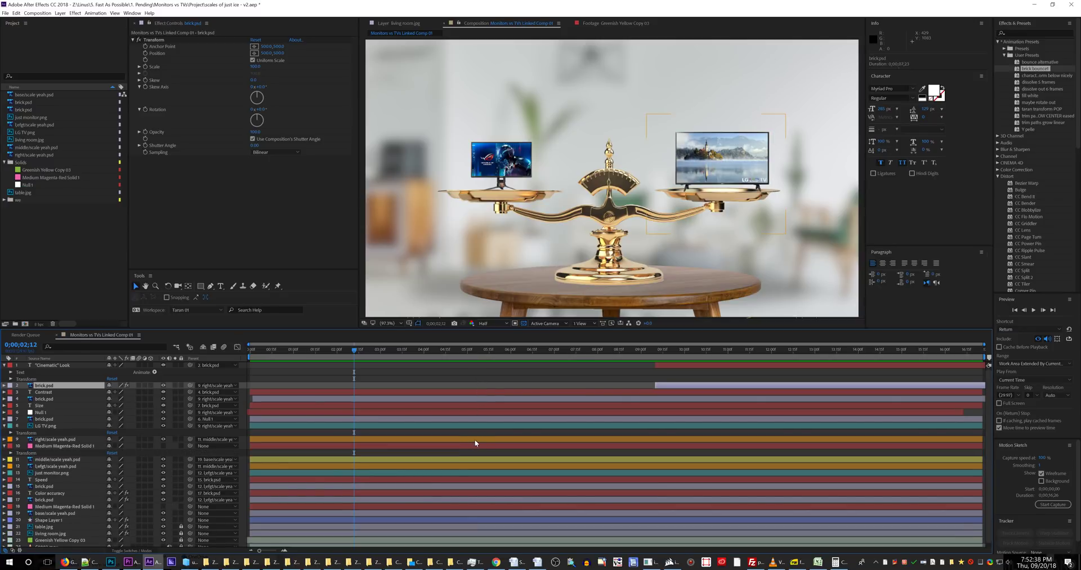
pyautogui.hotkey('ctrl', '`')
pyautogui.hotkey('ctrl', '`')
pyautogui.hotkey('ctrl', '`')
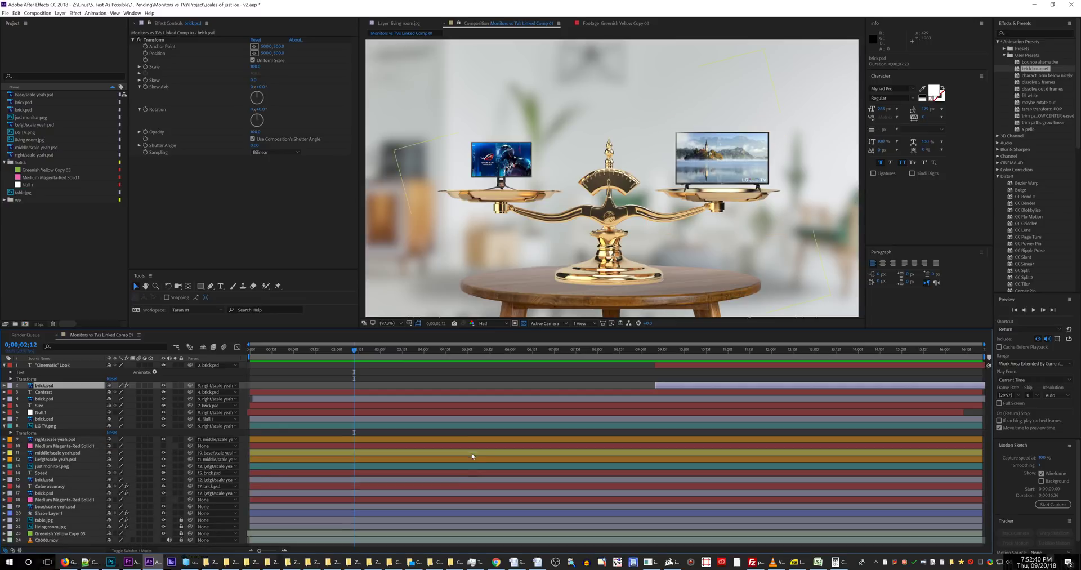
# Expand the Speed text layer and show its Transform properties, then collapse the Transform group again
pyautogui.hotkey('ctrl', '`')
pyautogui.click(11, 486)
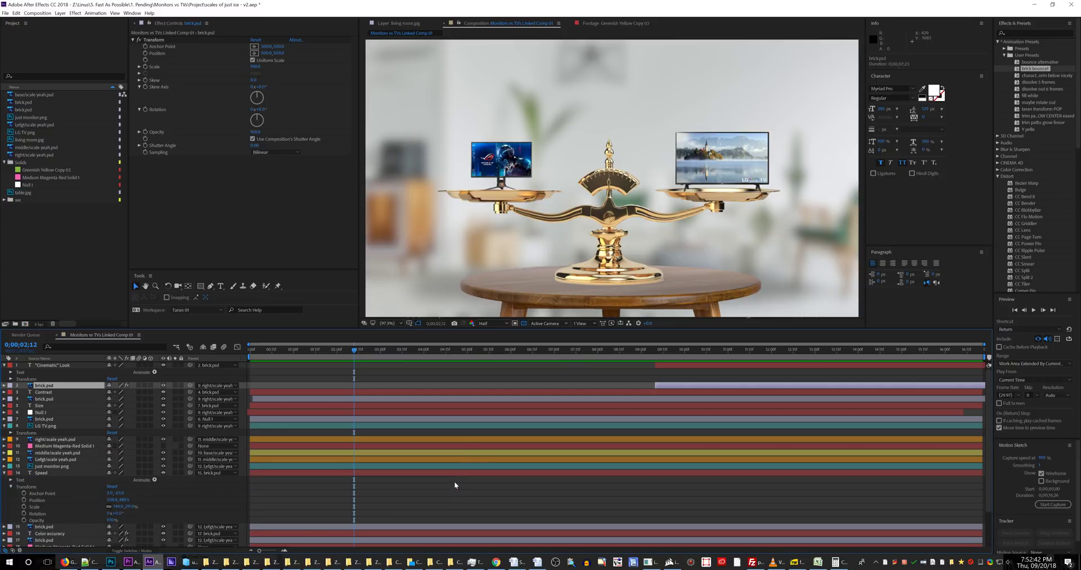
pyautogui.click(11, 480)
pyautogui.click(11, 479)
pyautogui.click(11, 486)
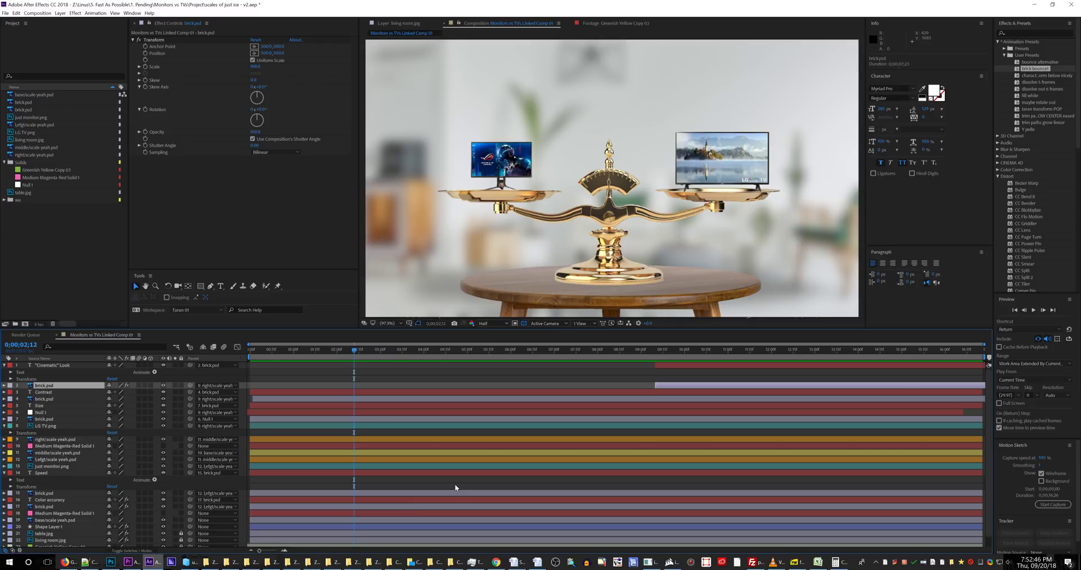
# Expand the lower Medium Magenta-Red Solid 1 and Shape Layer 1 layers, then collapse both again
pyautogui.scroll(-1, 455, 487)
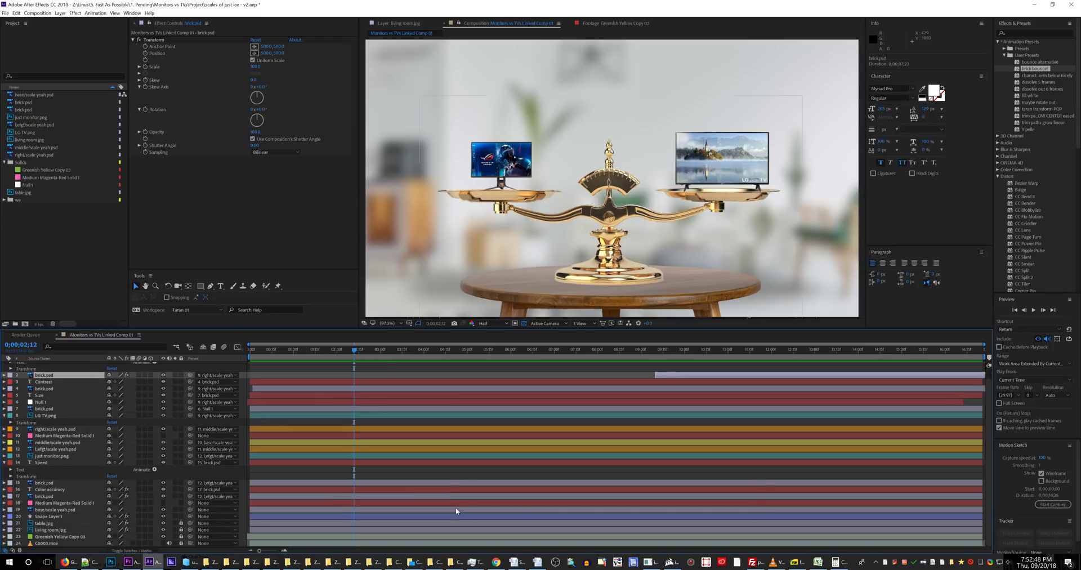
pyautogui.click(4, 502)
pyautogui.click(3, 523)
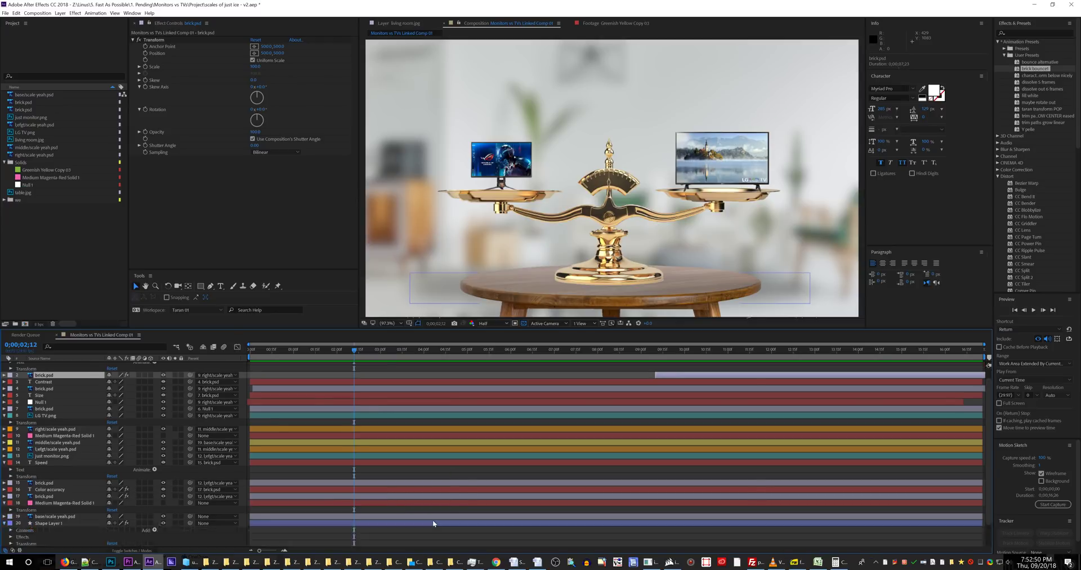
pyautogui.click(437, 512)
pyautogui.click(4, 503)
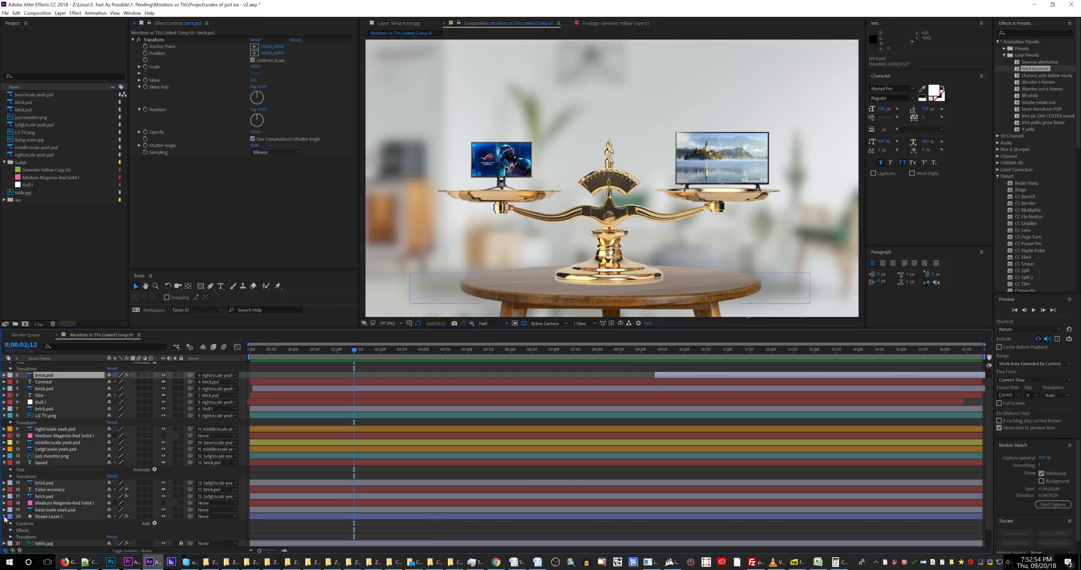
pyautogui.click(4, 517)
pyautogui.click(437, 516)
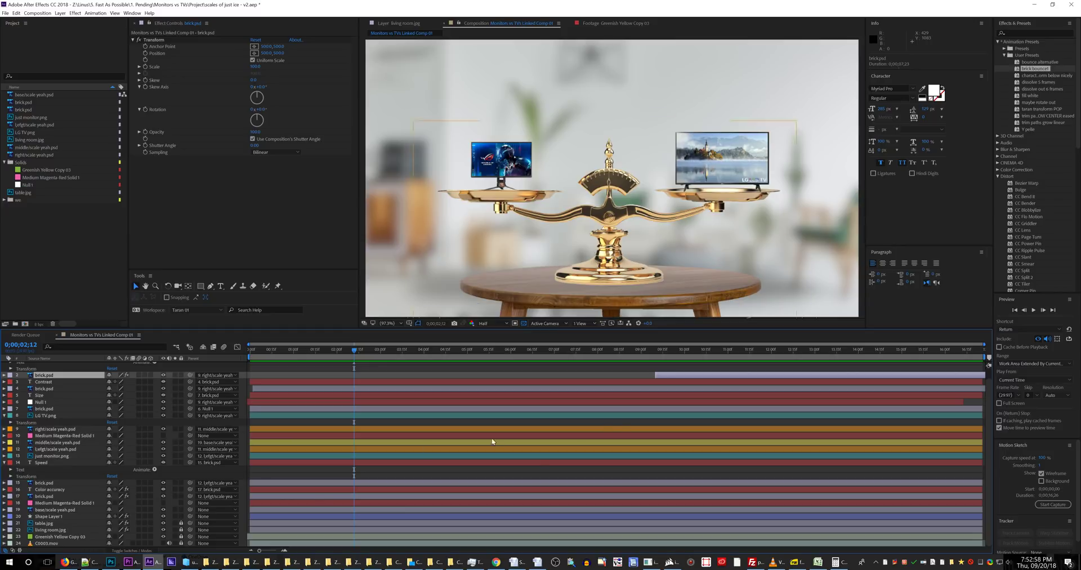
# Switch to the question notes in Notepad++ and highlight "Can I nest the distort transform EFFECT??"
pyautogui.click(567, 403)
pyautogui.press('KP_Add')
pyautogui.press('F2')
pyautogui.press('F2')
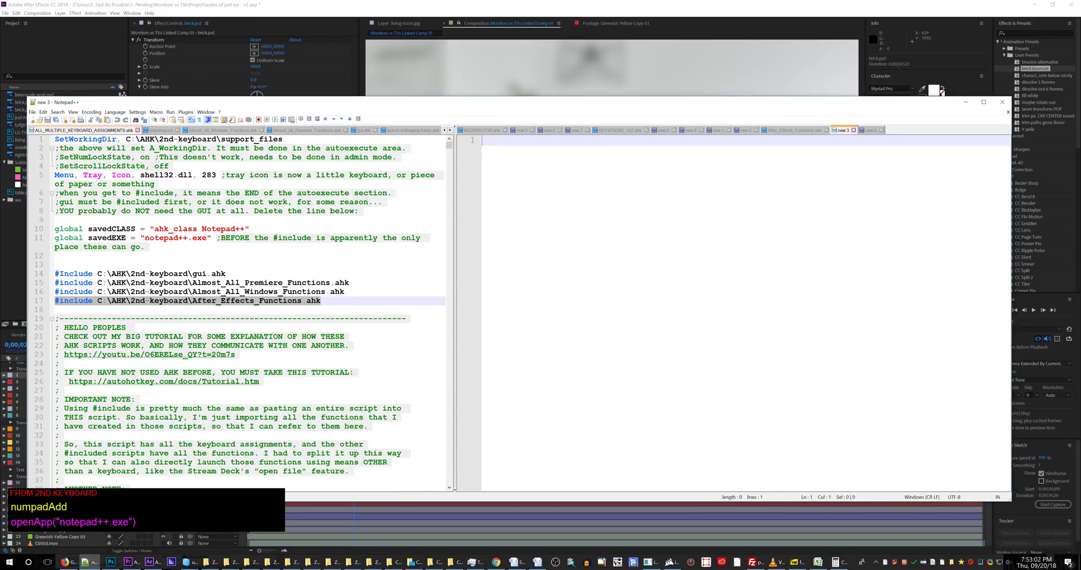
pyautogui.moveTo(487, 206); pyautogui.dragTo(726, 216)
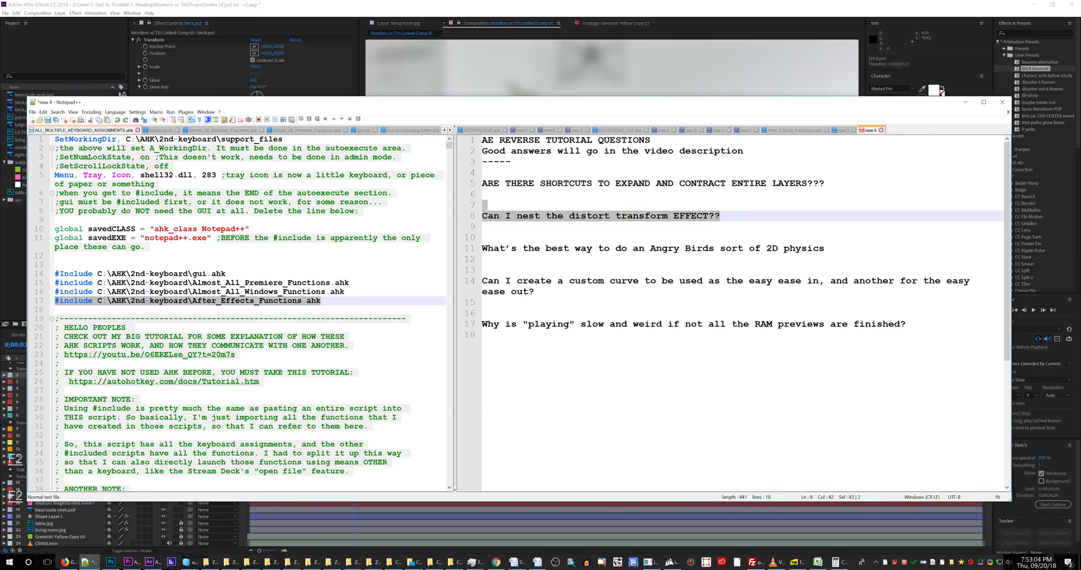
# Return to After Effects, select the LG TV.png layer and move the playhead to 0;00;09;28
pyautogui.click(712, 6)
pyautogui.scroll(1, 489, 421)
pyautogui.scroll(1, 489, 412)
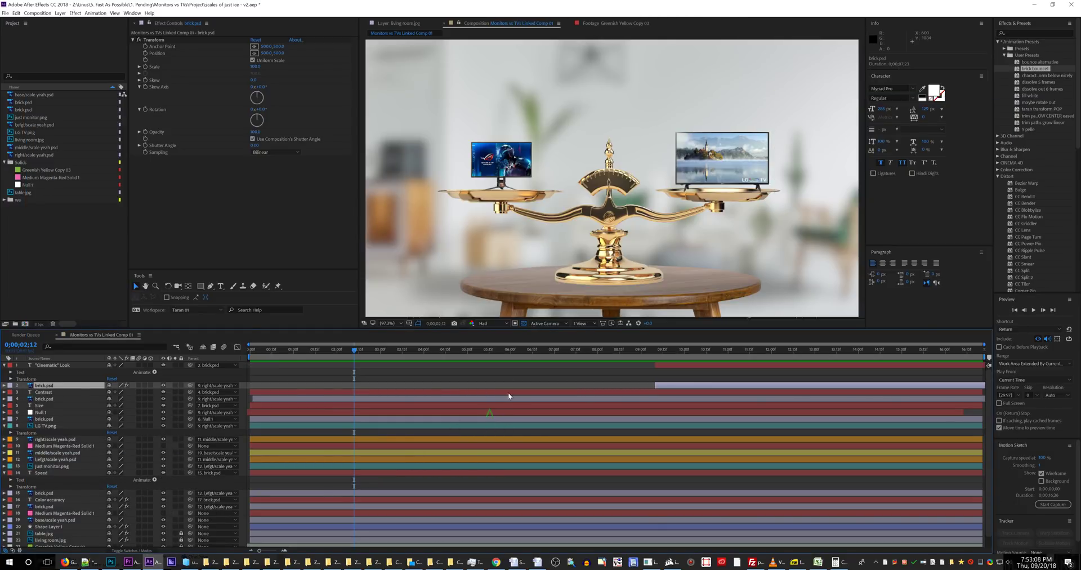
pyautogui.click(57, 364)
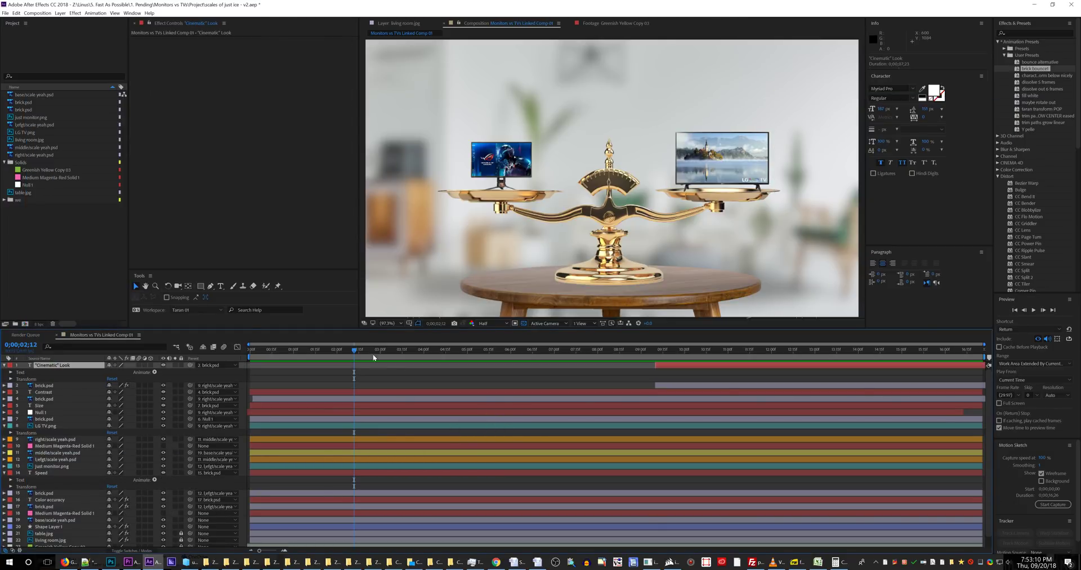
pyautogui.click(731, 181)
pyautogui.moveTo(718, 361); pyautogui.dragTo(684, 365)
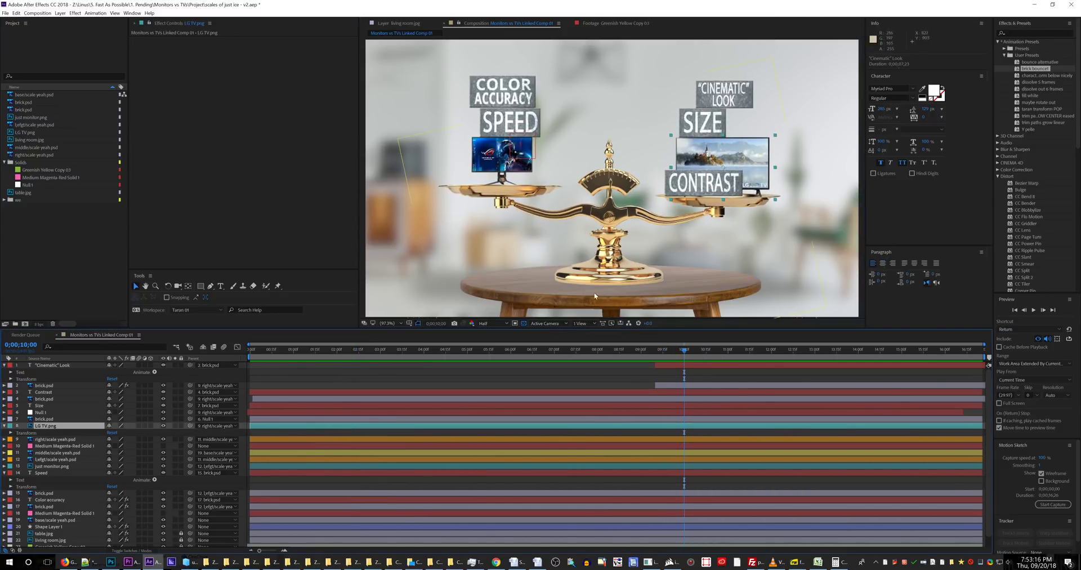
pyautogui.moveTo(682, 354); pyautogui.dragTo(680, 356)
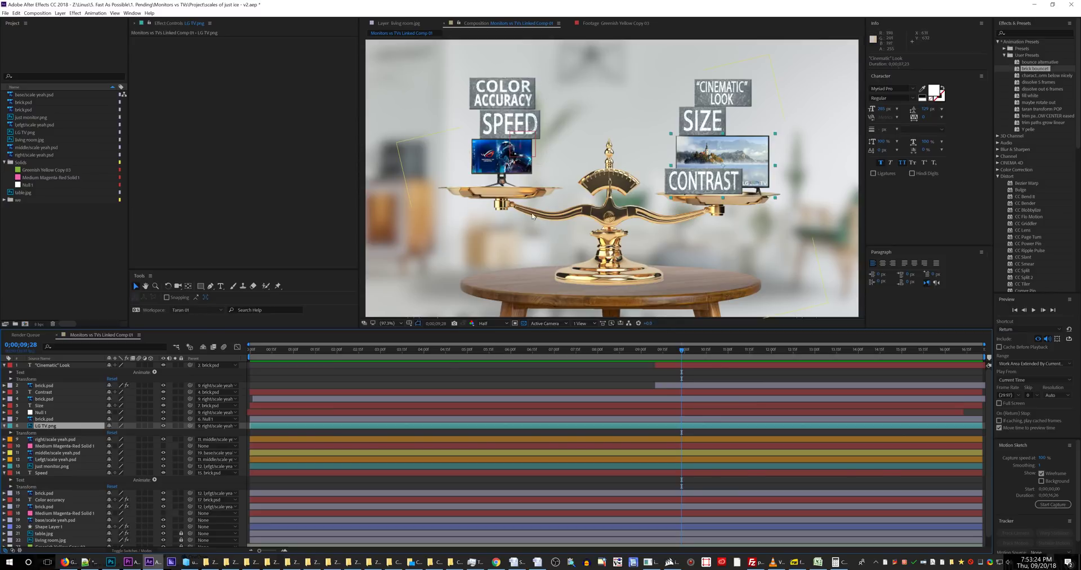
# Expand the Transform properties of the middle/scale yeah.psd layer, try a different Rotation to tilt the scale, and undo the change
pyautogui.click(287, 454)
pyautogui.hotkey('ctrl', '`')
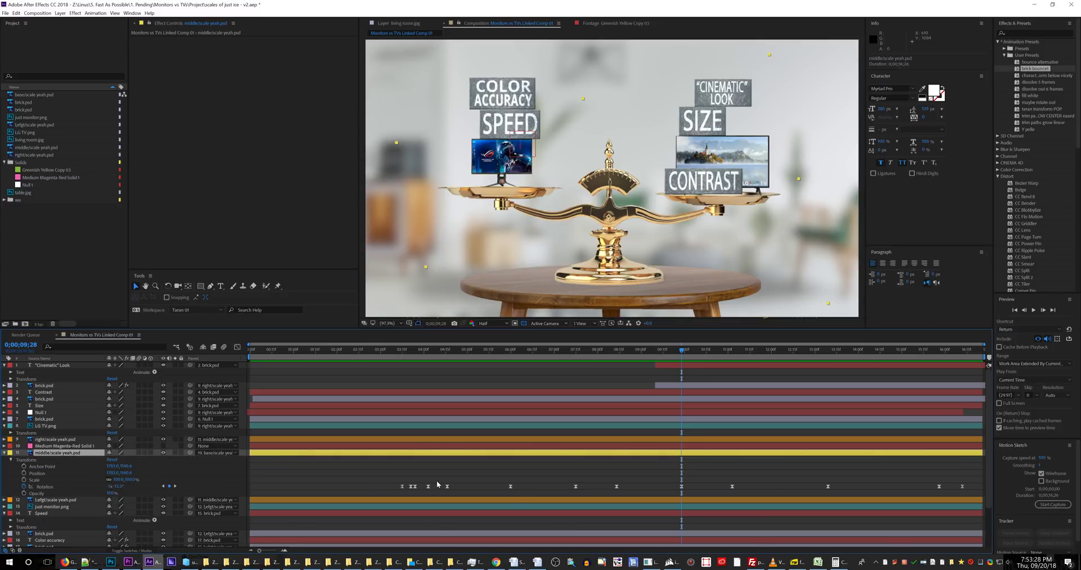
pyautogui.moveTo(109, 486); pyautogui.dragTo(129, 486)
pyautogui.hotkey('ctrl', 'z')
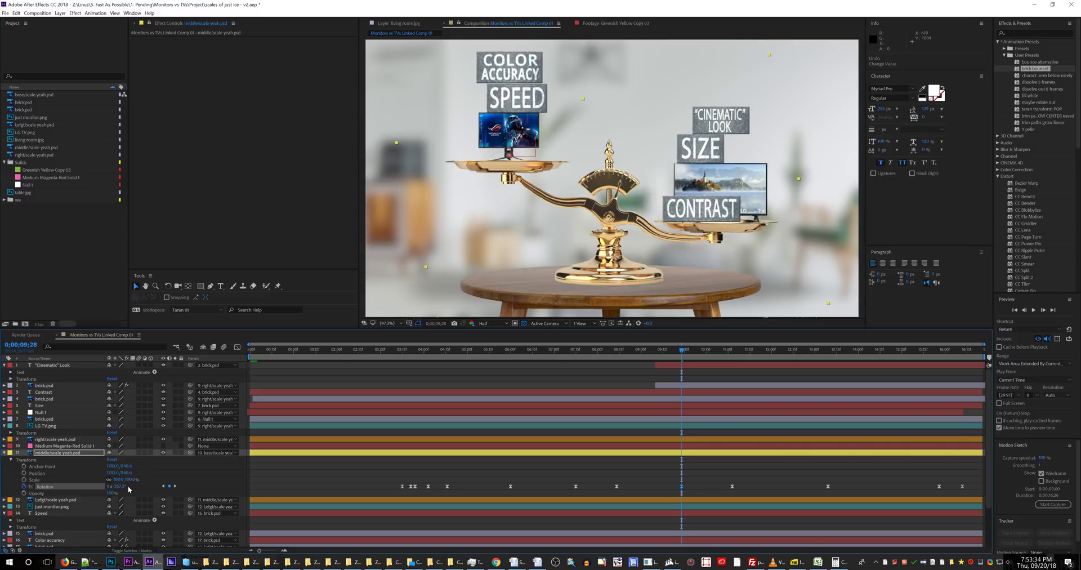
pyautogui.hotkey('ctrl', 'z')
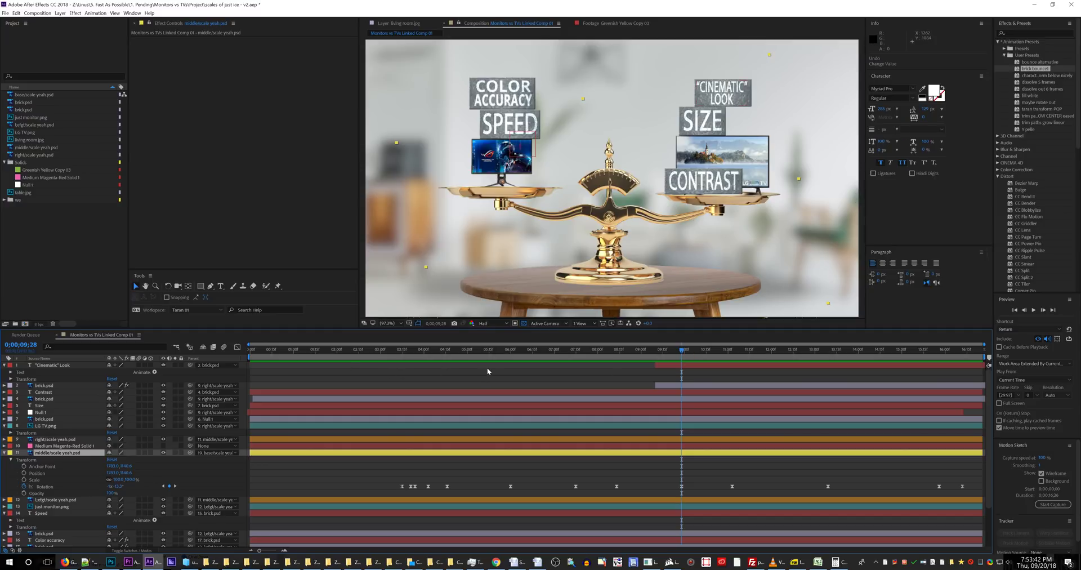
# Expand the Transform groups of the "Cinematic" Look layer and brick.psd layer 2, and select the brick's X and Y Position keyframes
pyautogui.click(5, 385)
pyautogui.click(11, 379)
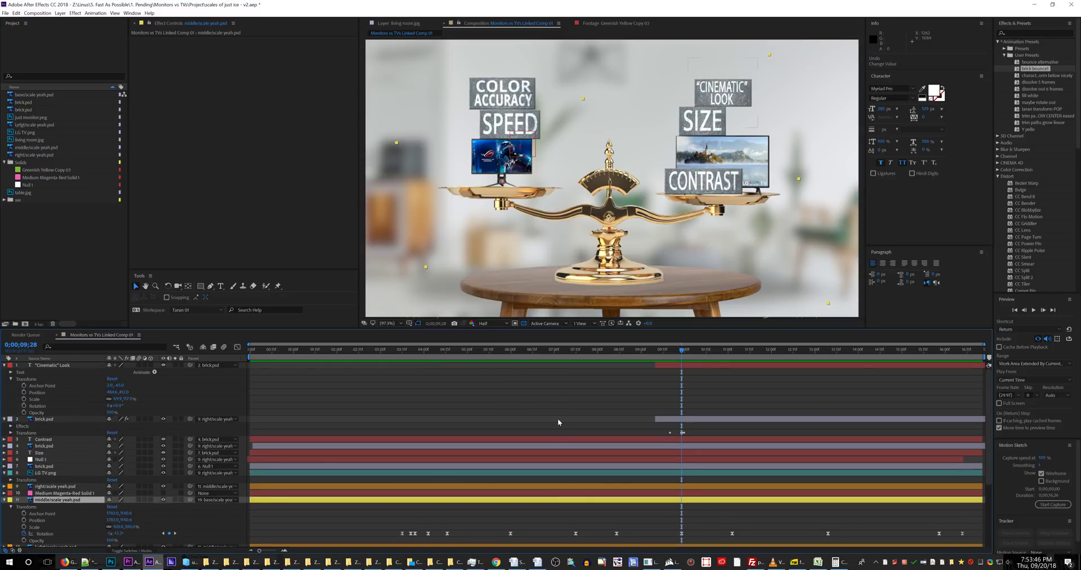
pyautogui.click(11, 432)
pyautogui.moveTo(701, 444); pyautogui.dragTo(651, 456)
pyautogui.scroll(-5, 654, 454)
pyautogui.scroll(5, 654, 454)
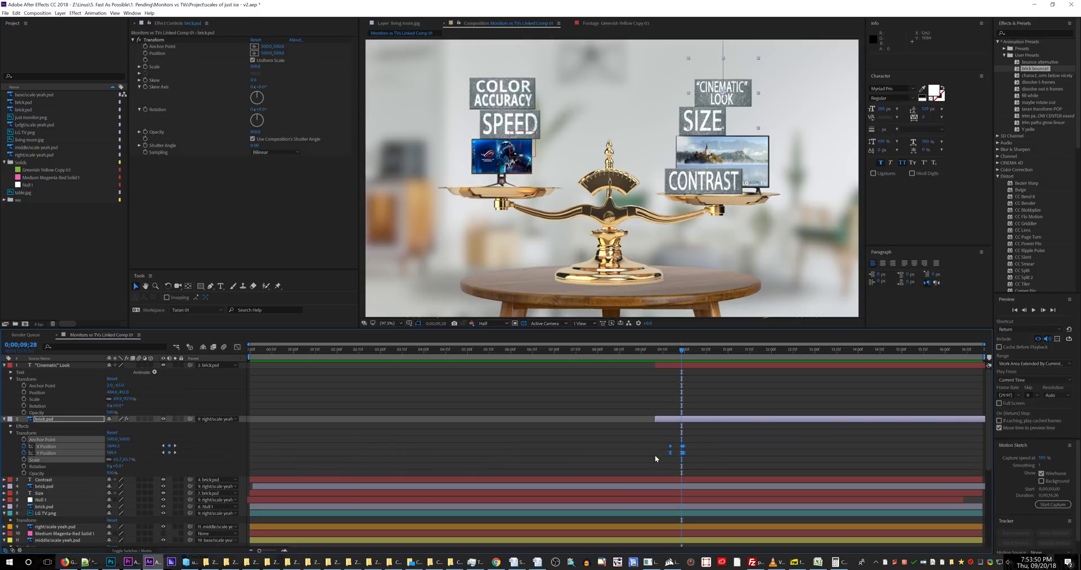
# Select the "Cinematic" Look and brick.psd layers together, and open the settings for a new composition and cancel them
pyautogui.click(64, 367)
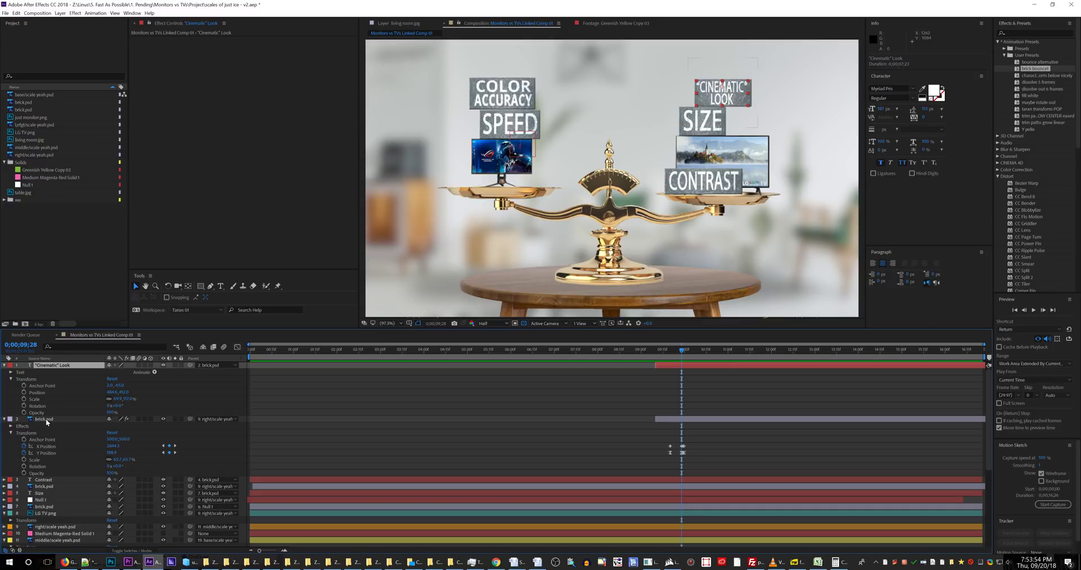
pyautogui.click(45, 419)
pyautogui.click(56, 381)
pyautogui.click(51, 418)
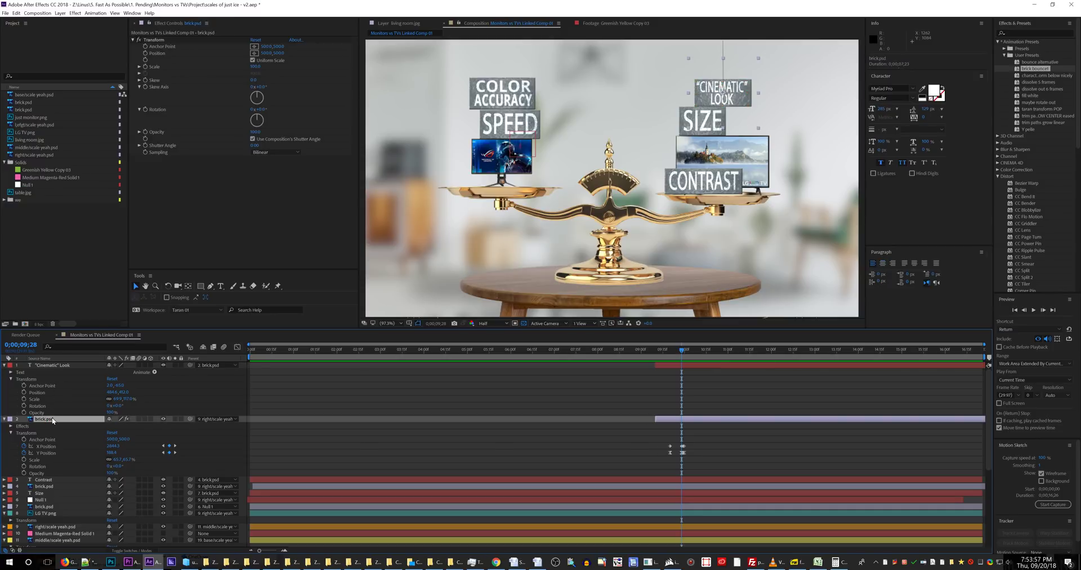
pyautogui.keyDown('ctrl'); pyautogui.click(72, 365); pyautogui.keyUp('ctrl')
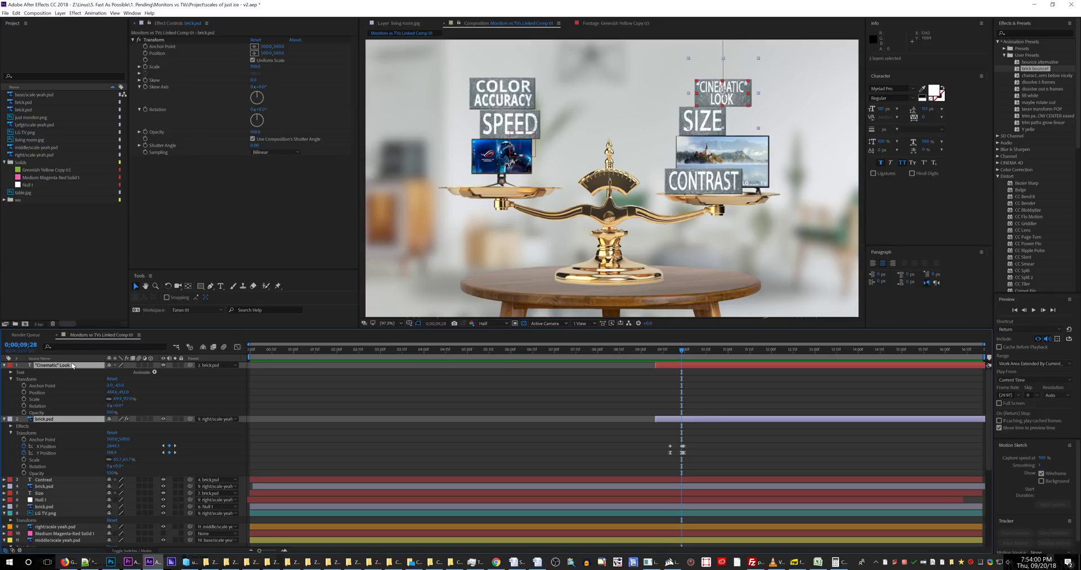
pyautogui.hotkey('ctrl', 'n')
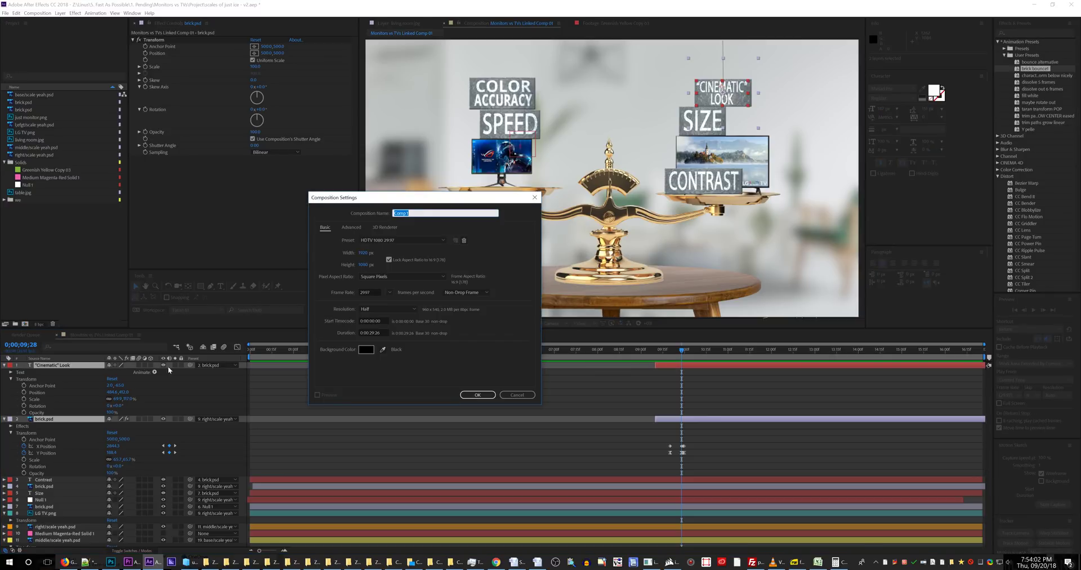
pyautogui.click(507, 394)
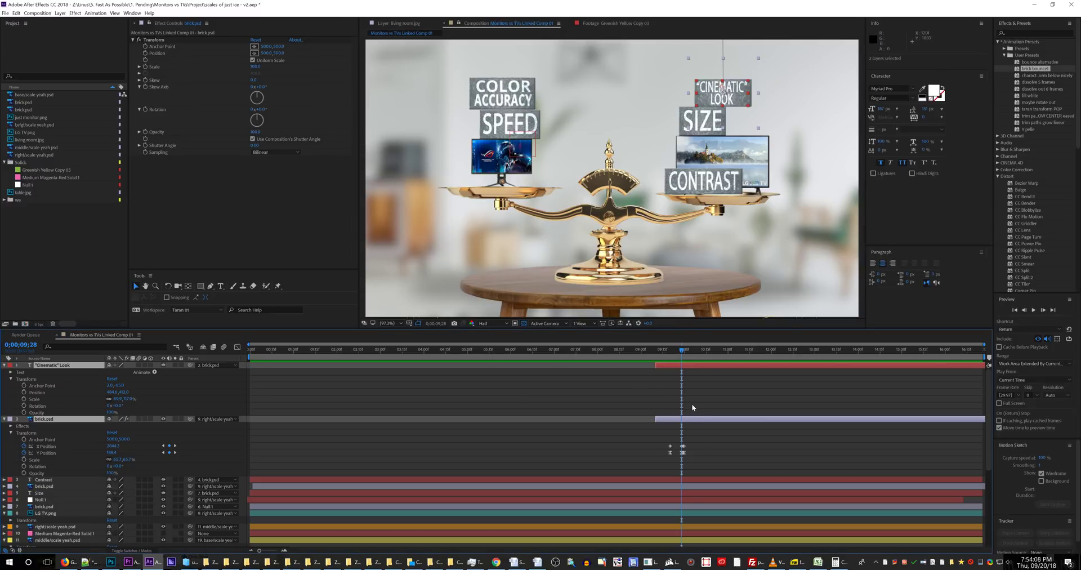
# Try deleting the X and Y Position keyframes of brick.psd layer 2 with the playhead at 0;00;10;00, and undo the deletion
pyautogui.moveTo(683, 351)
pyautogui.mouseDown()
pyautogui.moveTo(671, 353)
pyautogui.moveTo(684, 357)
pyautogui.mouseUp()
pyautogui.moveTo(714, 438); pyautogui.dragTo(630, 461)
pyautogui.press('Delete')
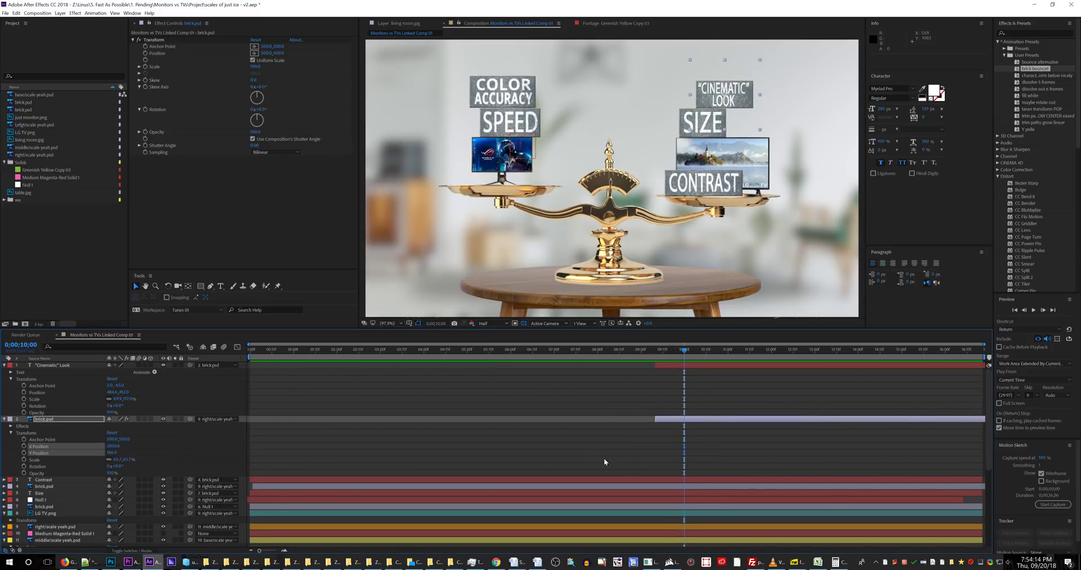
pyautogui.hotkey('ctrl', 'z')
# Scrub back through the brick's drop animation and leave the playhead at 0;00;09;27
pyautogui.moveTo(675, 359)
pyautogui.mouseDown()
pyautogui.moveTo(666, 360)
pyautogui.moveTo(677, 364)
pyautogui.mouseUp()
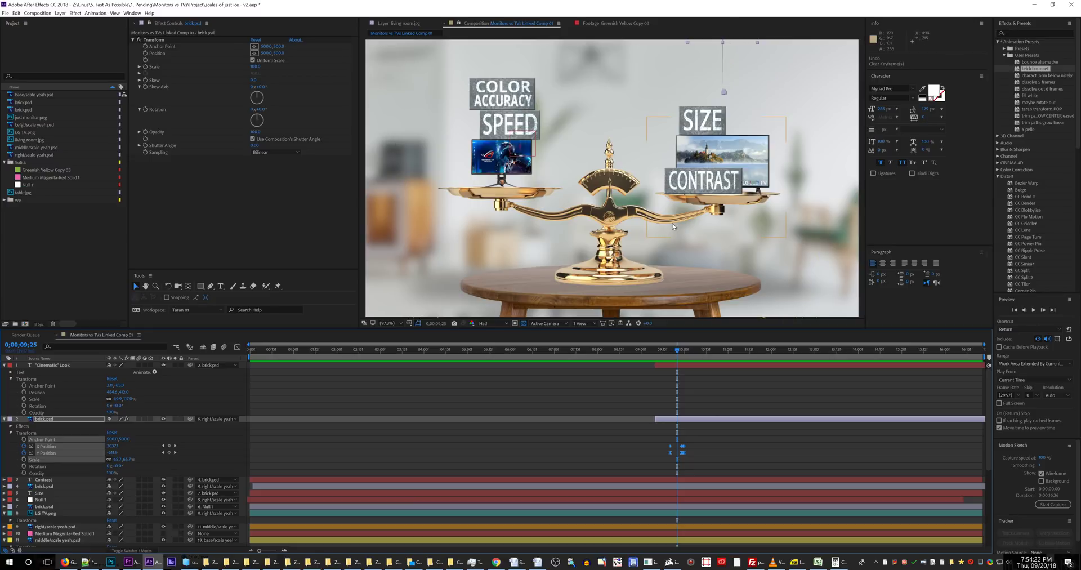
pyautogui.moveTo(677, 350); pyautogui.dragTo(679, 352)
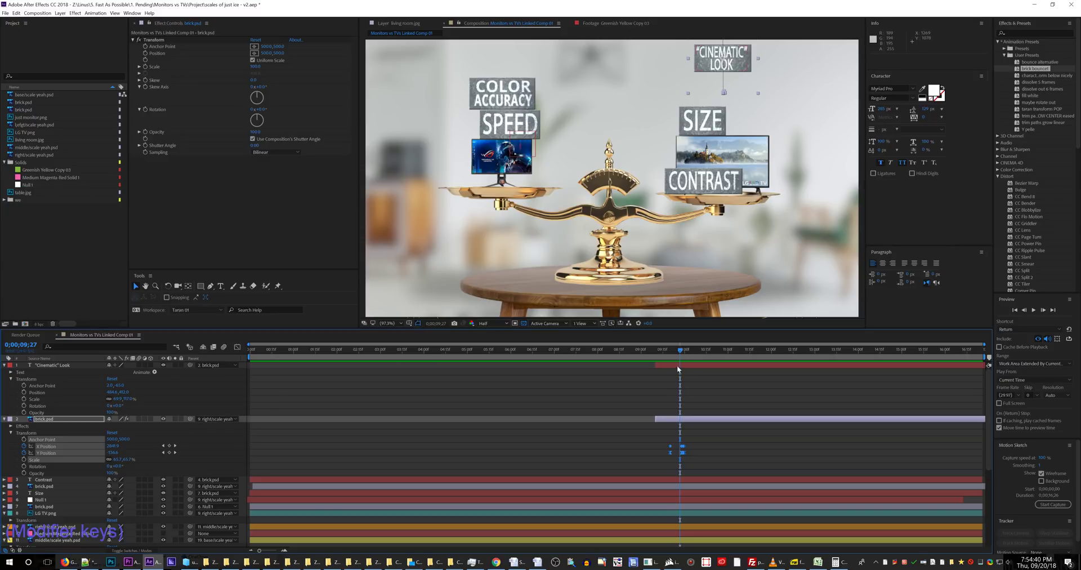
# Check the brick's landing frames around 0;00;10;00 and delete the X and Y Position keyframes of brick.psd layer 2
pyautogui.moveTo(680, 354); pyautogui.dragTo(686, 367)
pyautogui.press('pageup')
pyautogui.press('pageup')
pyautogui.press('pageup')
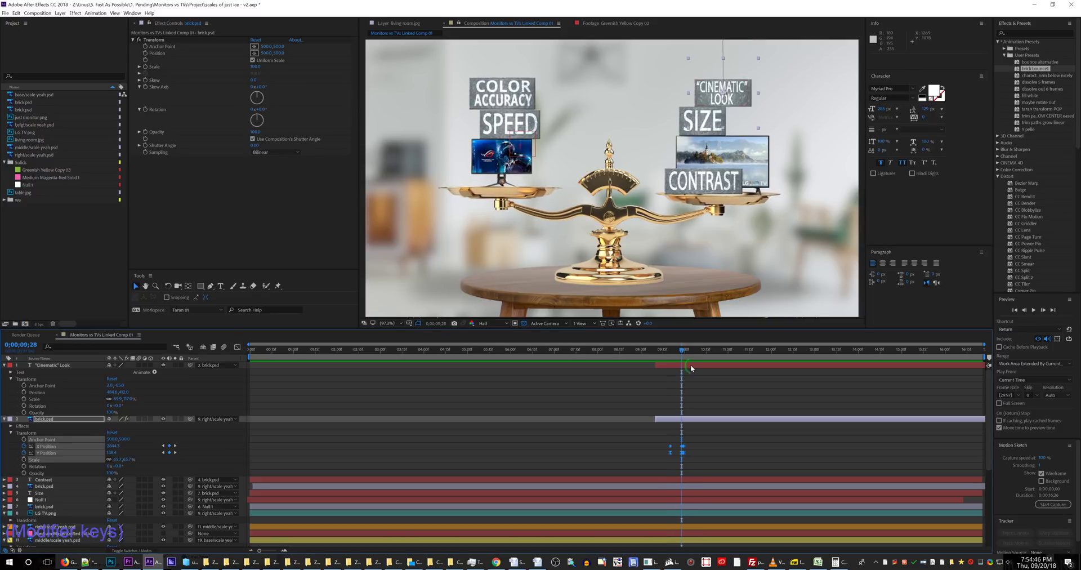
pyautogui.click(690, 365)
pyautogui.click(690, 419)
pyautogui.click(694, 366)
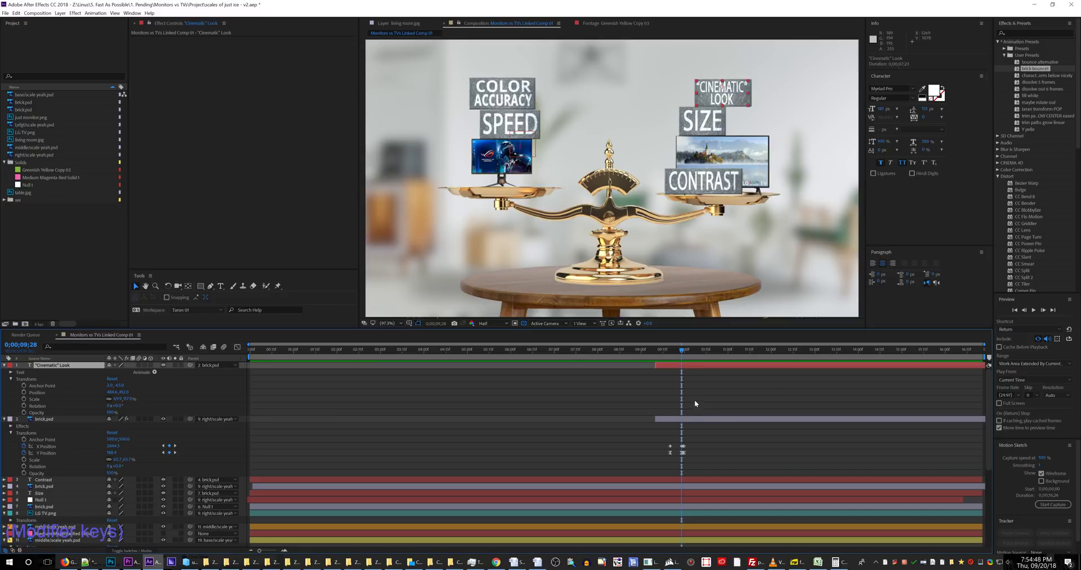
pyautogui.click(694, 420)
pyautogui.press('pagedown')
pyautogui.press('pagedown')
pyautogui.press('pagedown')
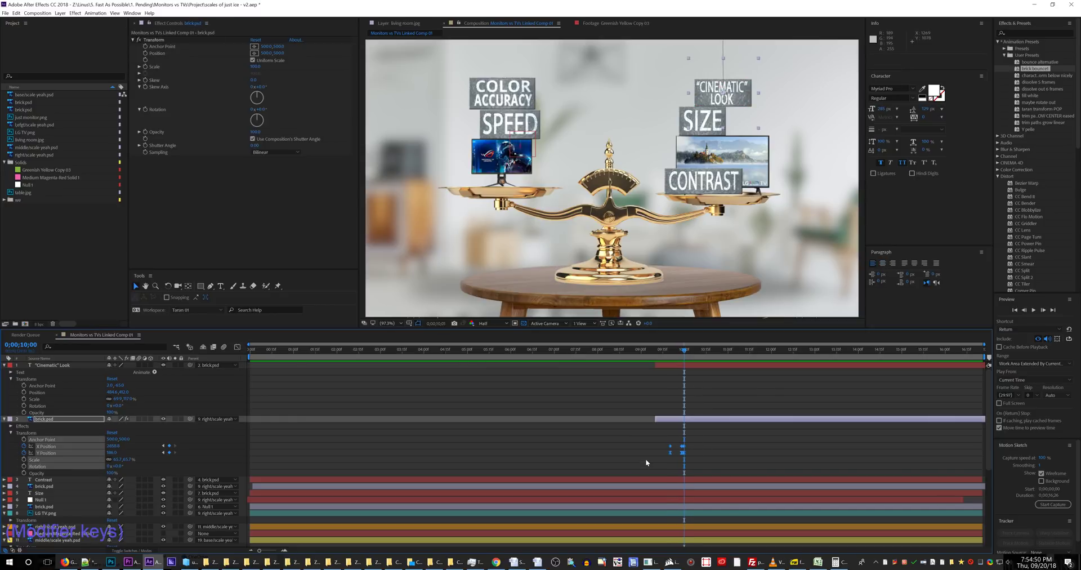
pyautogui.click(646, 458)
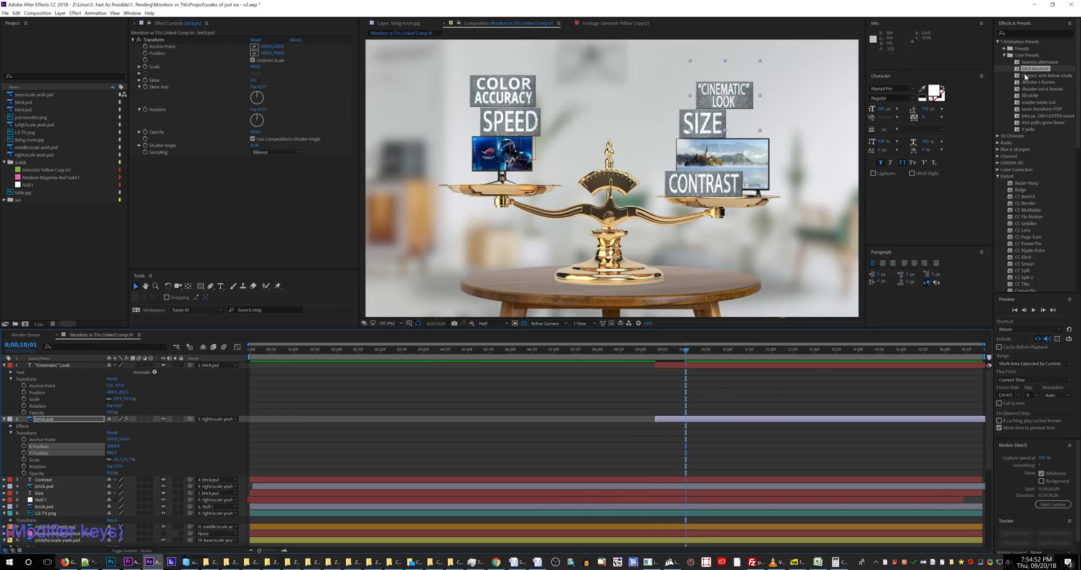
# Try the "bounce alternative" preset on brick.psd layer 2 at 0;00;10;01 and again at 0;00;09;19, undoing it each time
pyautogui.moveTo(1039, 62); pyautogui.dragTo(693, 420)
pyautogui.click(688, 358)
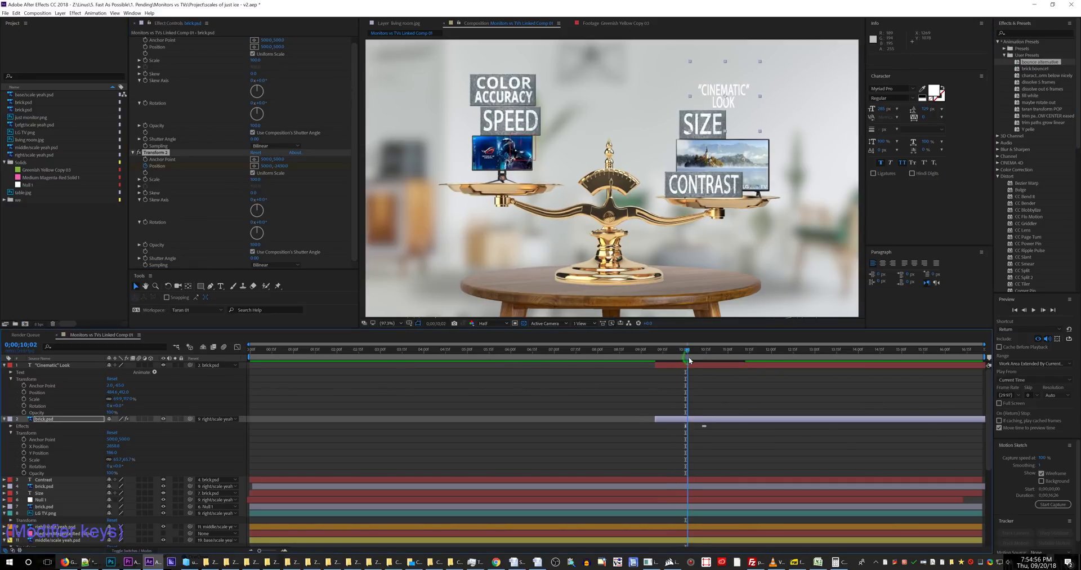
pyautogui.moveTo(689, 360)
pyautogui.mouseDown()
pyautogui.moveTo(700, 359)
pyautogui.moveTo(669, 359)
pyautogui.mouseUp()
pyautogui.hotkey('ctrl', 'z')
pyautogui.moveTo(1037, 63); pyautogui.dragTo(695, 420)
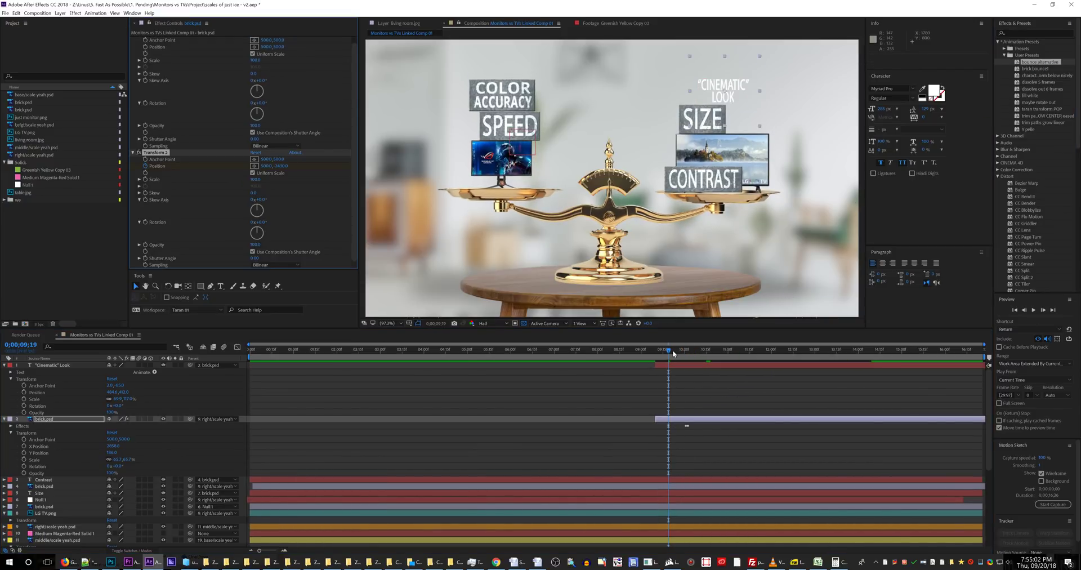
pyautogui.moveTo(673, 353)
pyautogui.mouseDown()
pyautogui.moveTo(694, 355)
pyautogui.moveTo(669, 356)
pyautogui.mouseUp()
pyautogui.hotkey('ctrl', 'z')
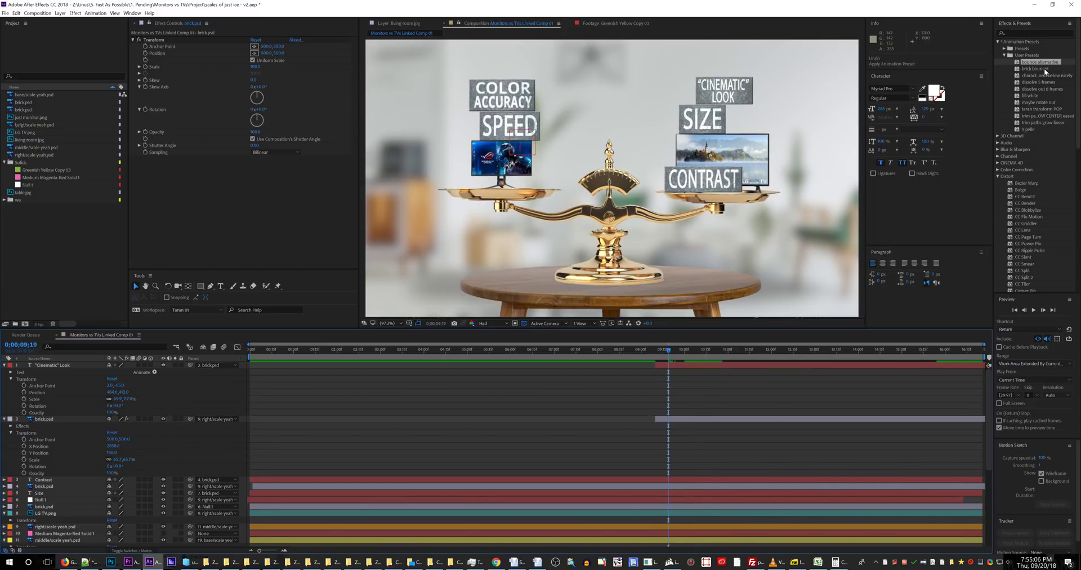
# Apply the "brick bounce" preset to brick.psd layer 2 at 0;00;09;19 and scrub through the drop to 0;00;09;29
pyautogui.moveTo(1043, 69); pyautogui.dragTo(685, 422)
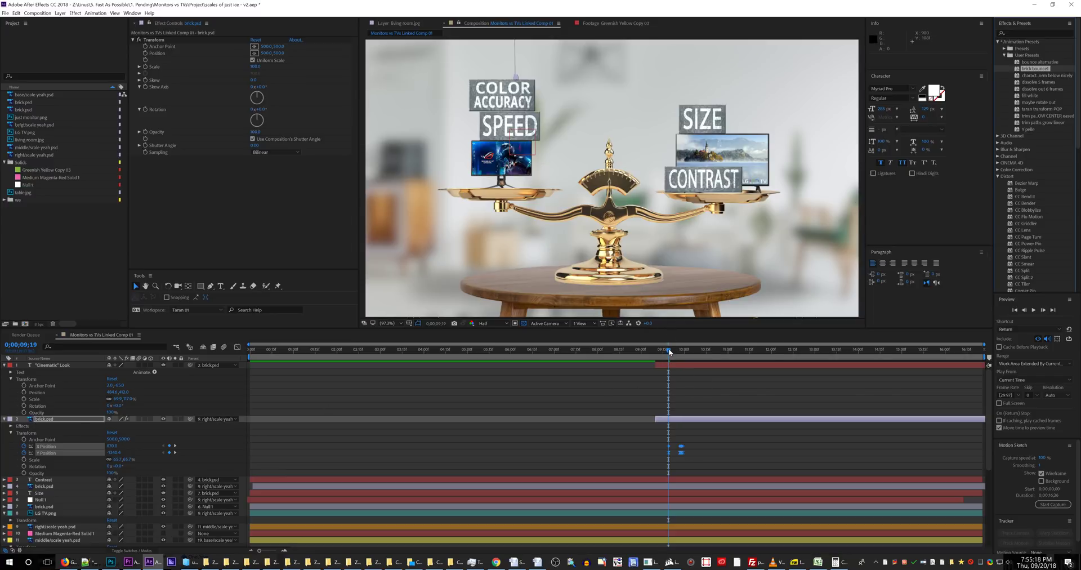
pyautogui.moveTo(670, 352); pyautogui.dragTo(683, 360)
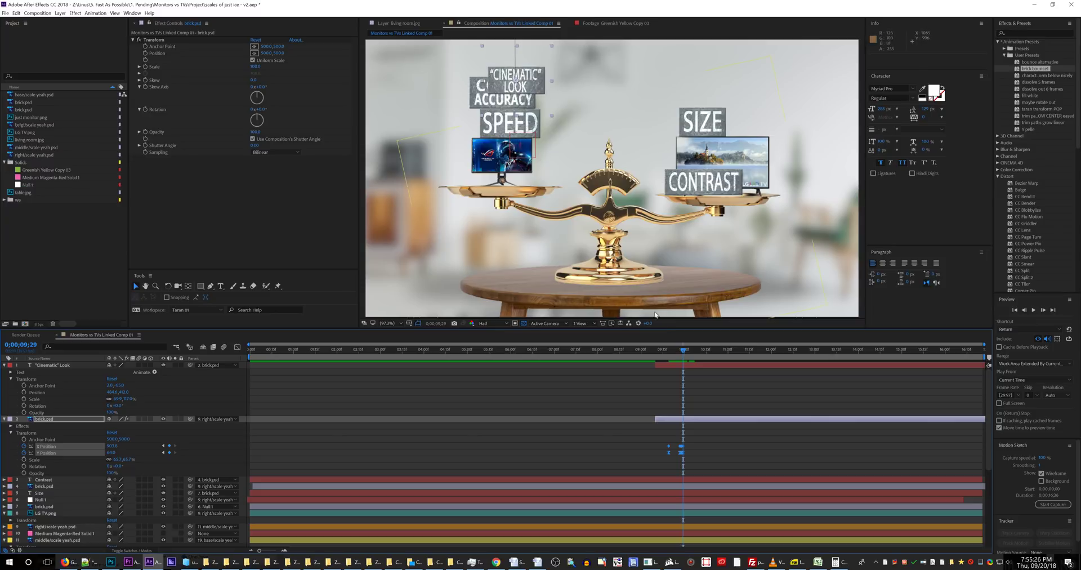
pyautogui.click(616, 349)
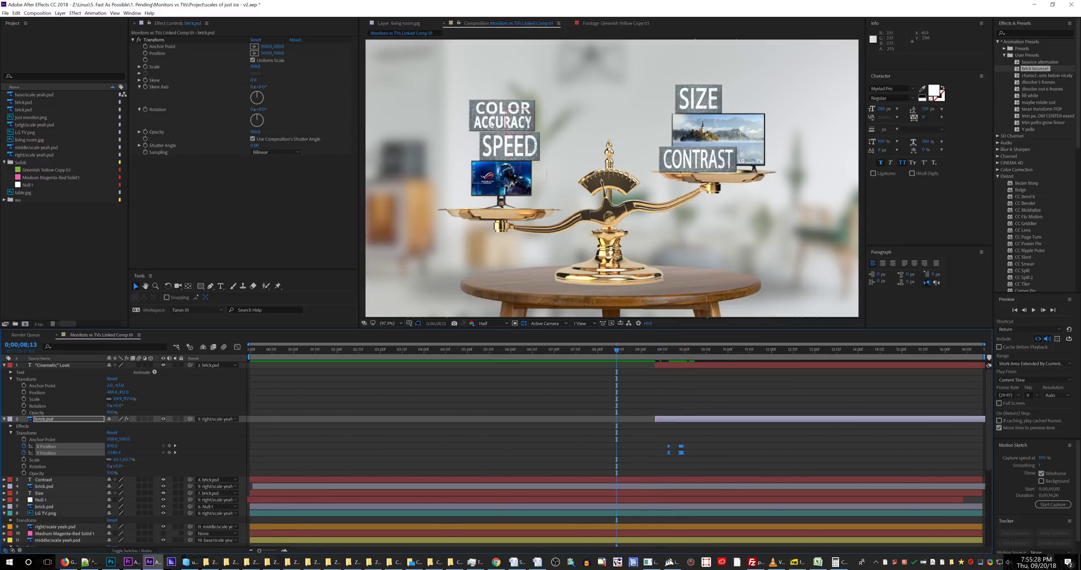
pyautogui.moveTo(665, 355); pyautogui.dragTo(686, 354)
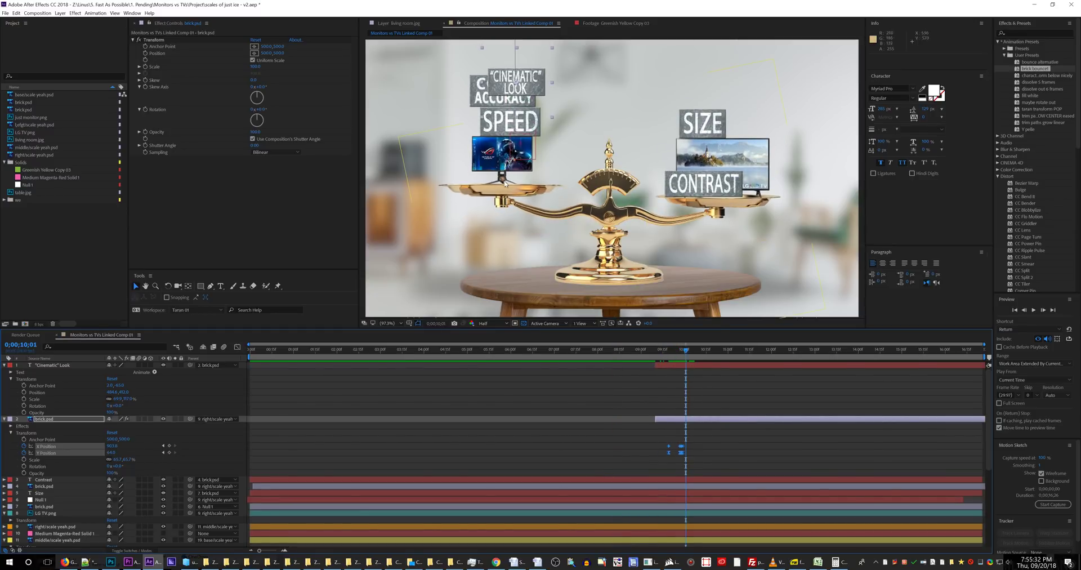
pyautogui.moveTo(685, 355); pyautogui.dragTo(684, 365)
pyautogui.press('shift')
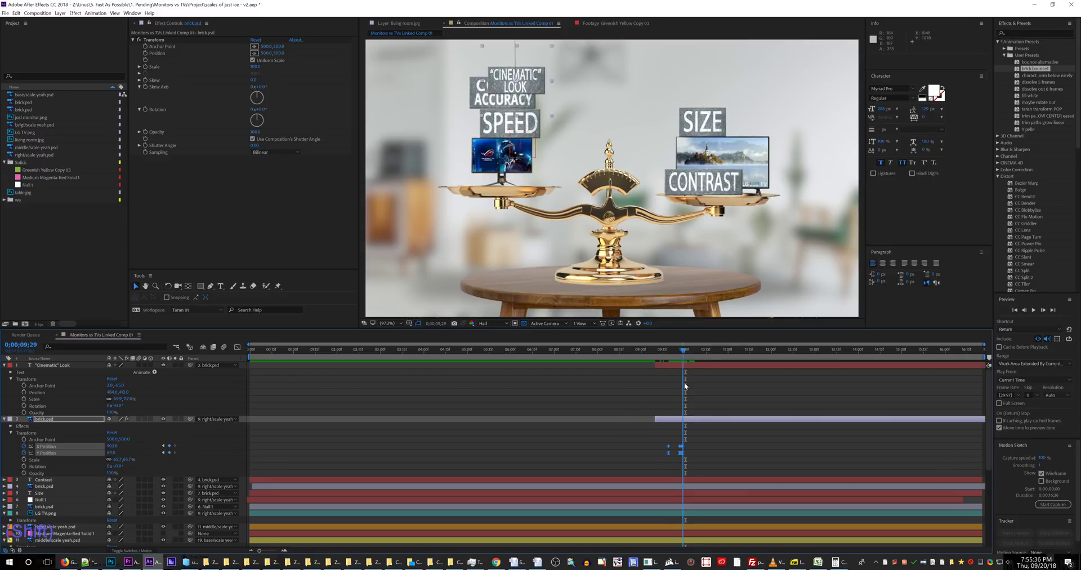
# Move the "Cinematic" Look brick from the Color Accuracy stack onto the Size brick at 0;00;09;29 and check the following frame
pyautogui.moveTo(515, 92); pyautogui.dragTo(724, 95)
pyautogui.moveTo(683, 350)
pyautogui.mouseDown()
pyautogui.moveTo(668, 359)
pyautogui.moveTo(696, 366)
pyautogui.moveTo(683, 363)
pyautogui.mouseUp()
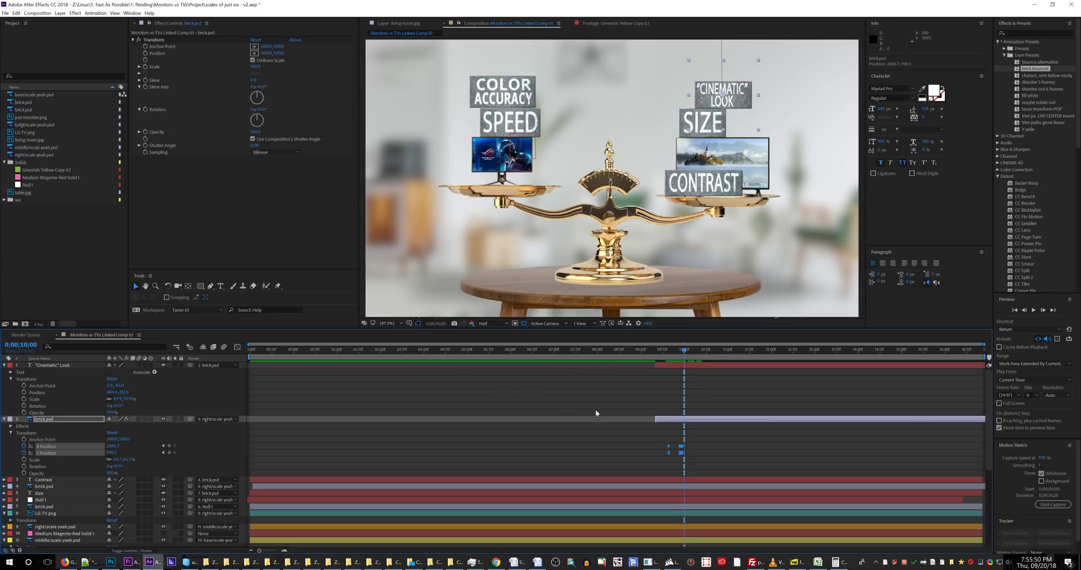
pyautogui.press('=')
pyautogui.press('=')
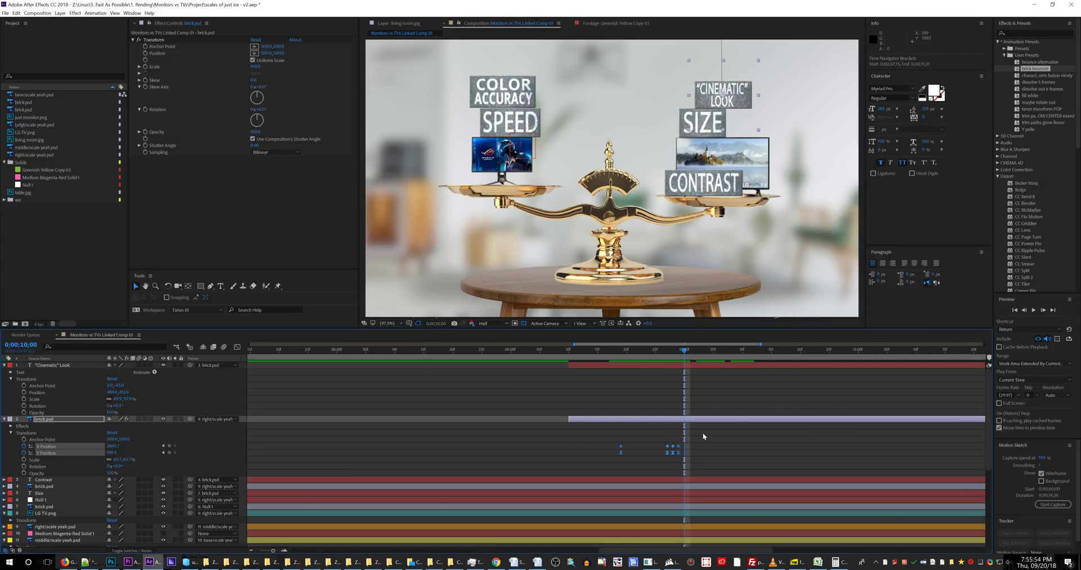
pyautogui.press('-')
pyautogui.press('-')
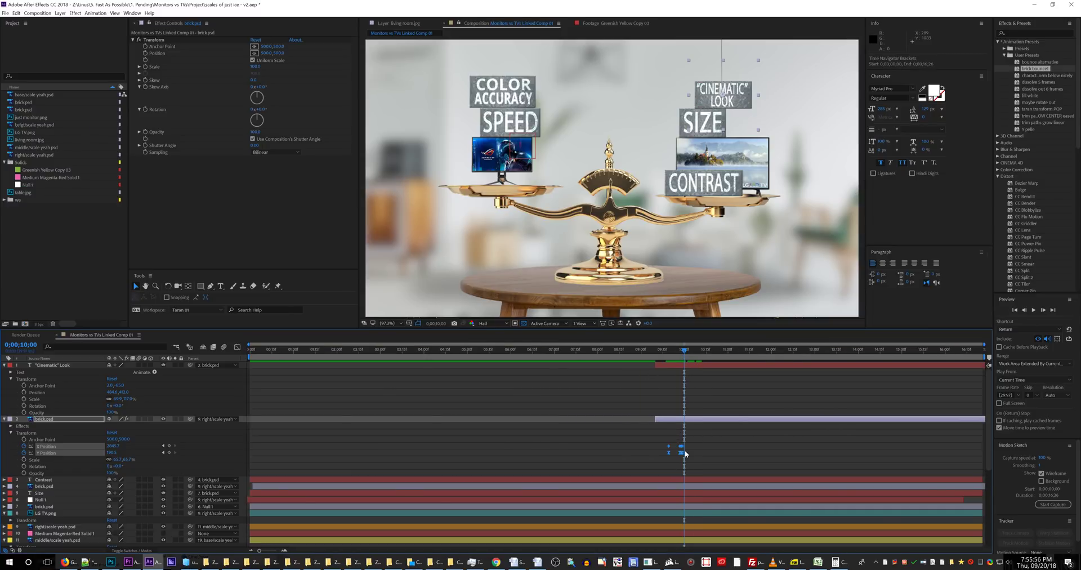
# Delete all X and Y Position keyframes of brick.psd layer 2 with the playhead at 0;00;09;29
pyautogui.moveTo(708, 429); pyautogui.dragTo(642, 464)
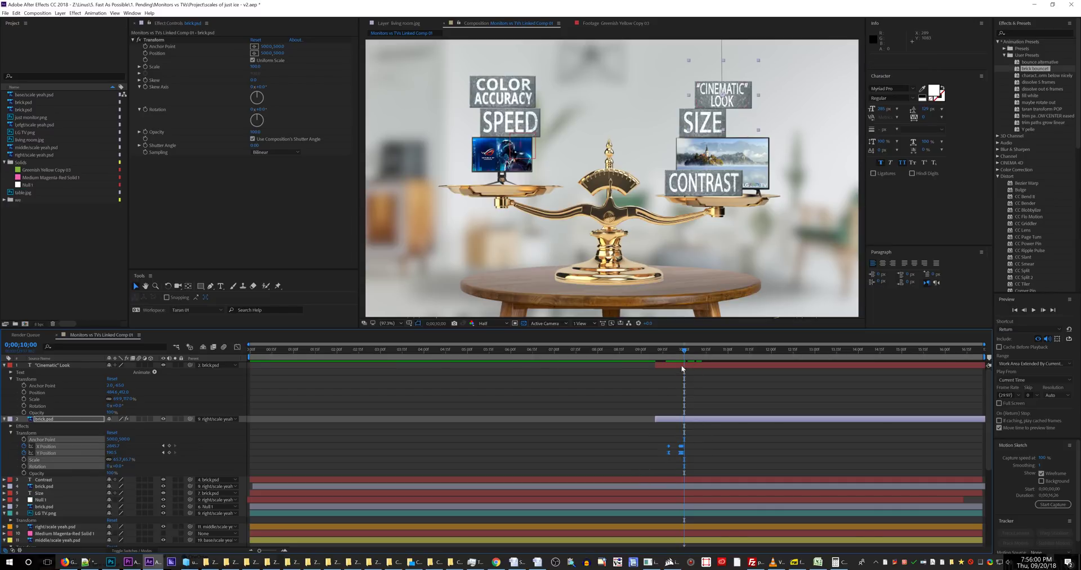
pyautogui.moveTo(686, 356); pyautogui.dragTo(683, 356)
pyautogui.press('Delete')
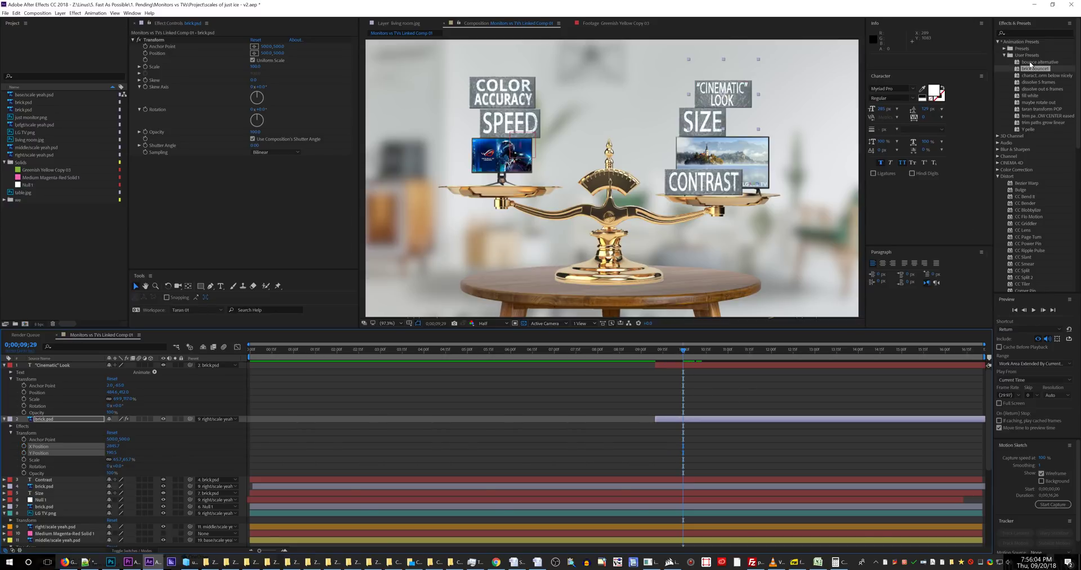
# Apply the "bounce alternative" preset to brick.psd layer 2 with the playhead at 0;00;09;18
pyautogui.moveTo(1031, 62); pyautogui.dragTo(679, 350)
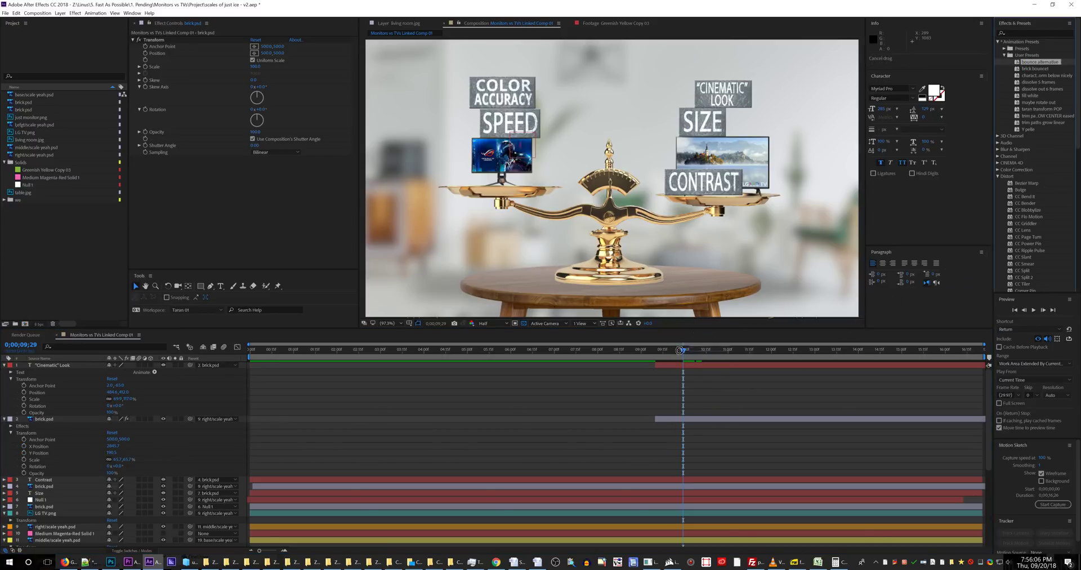
pyautogui.click(667, 352)
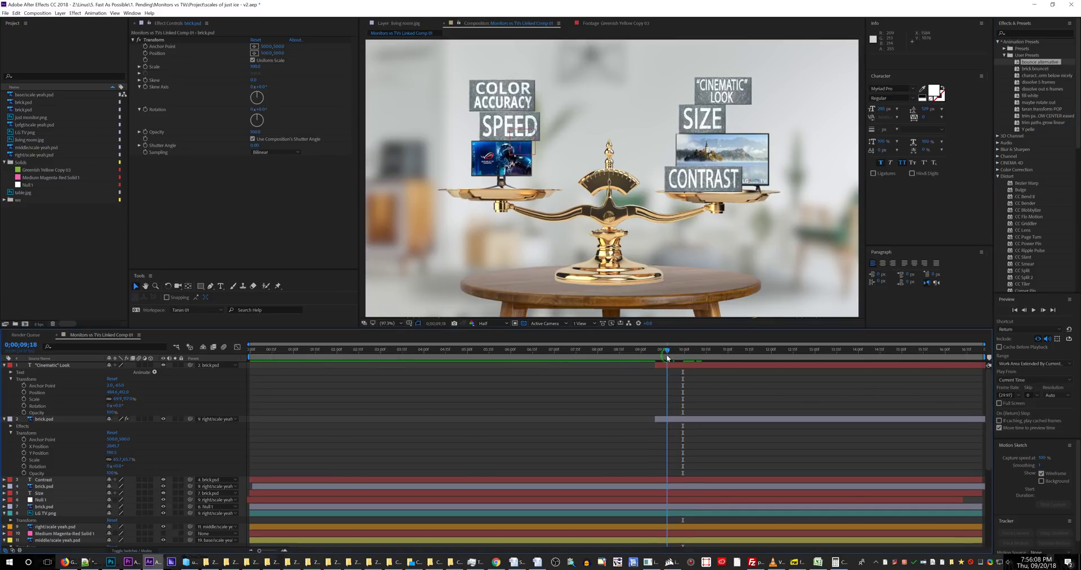
pyautogui.click(678, 419)
pyautogui.moveTo(1029, 62); pyautogui.dragTo(692, 426)
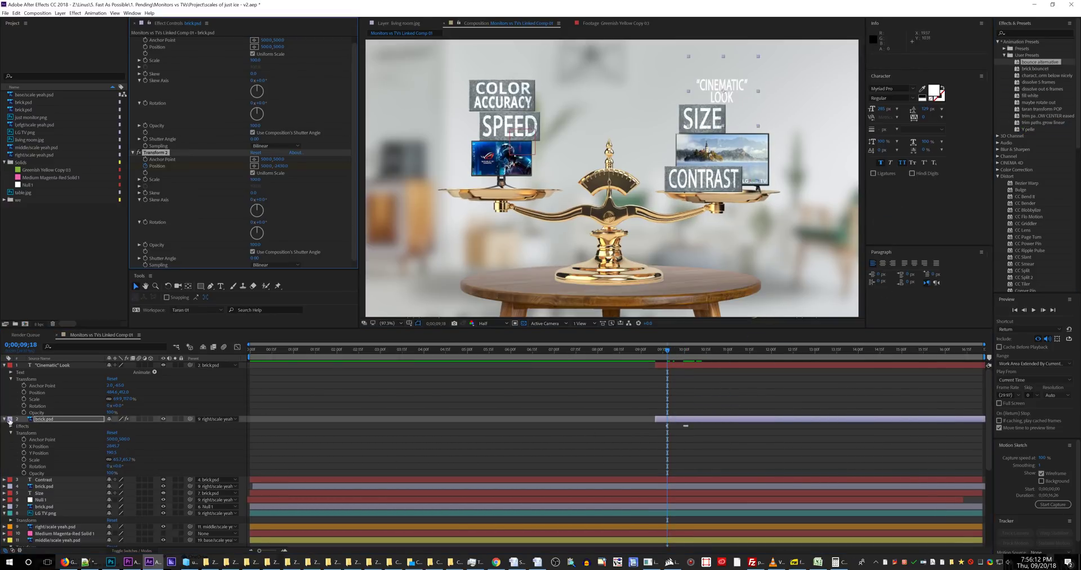
# Expand the effects of brick.psd layer 2 and delete the original Transform effect, keeping Transform 2
pyautogui.click(93, 426)
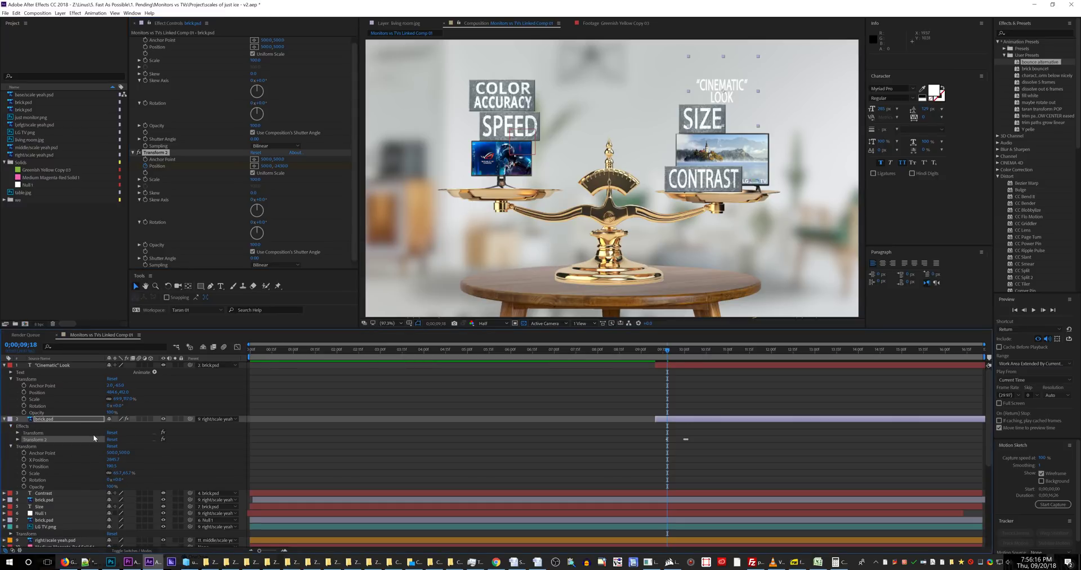
pyautogui.click(94, 434)
pyautogui.click(94, 432)
pyautogui.click(87, 440)
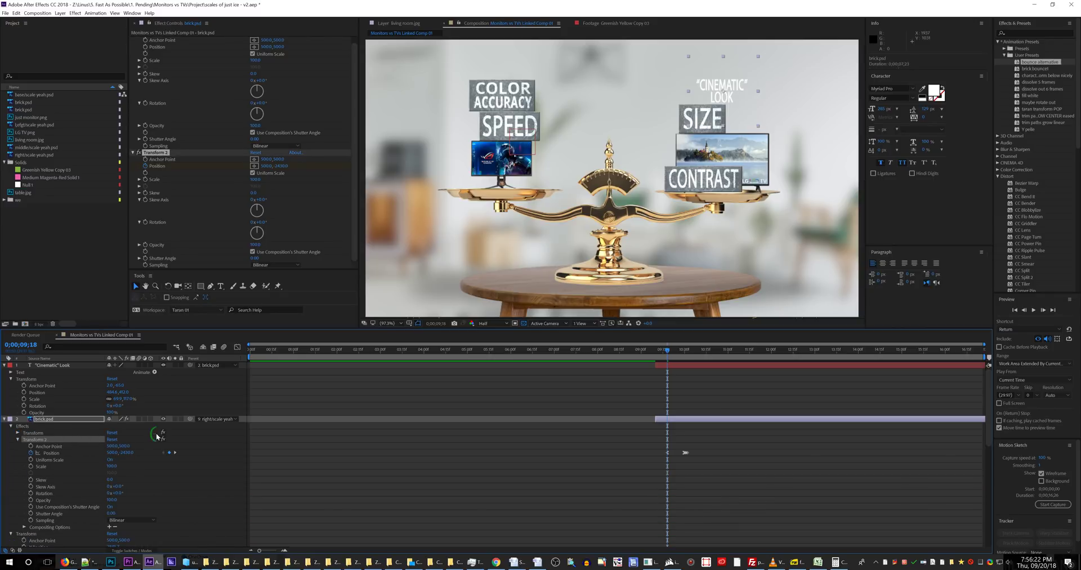
pyautogui.click(40, 433)
pyautogui.rightClick(40, 432)
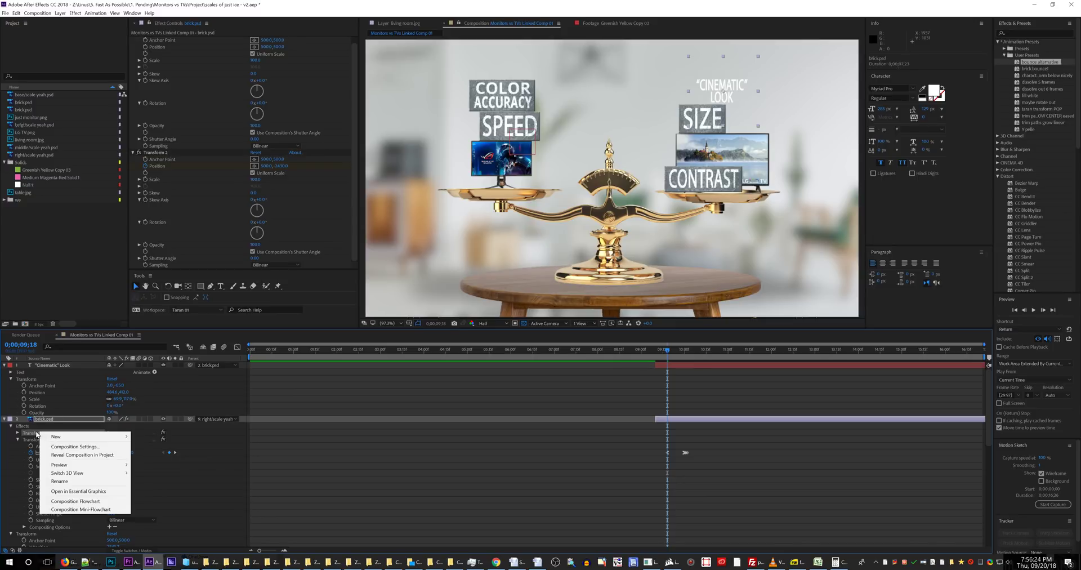
pyautogui.click(36, 434)
pyautogui.press('Delete')
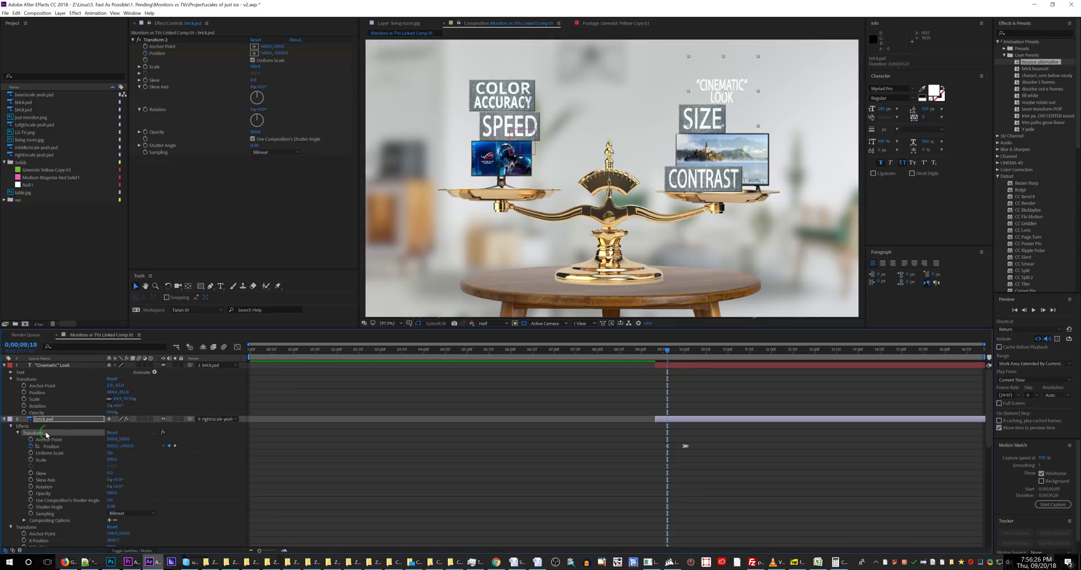
# Scrub through the brick's Transform 2 bounce up to 0;00;10;04 and leave the playhead at 0;00;09;29
pyautogui.moveTo(663, 355); pyautogui.dragTo(692, 356)
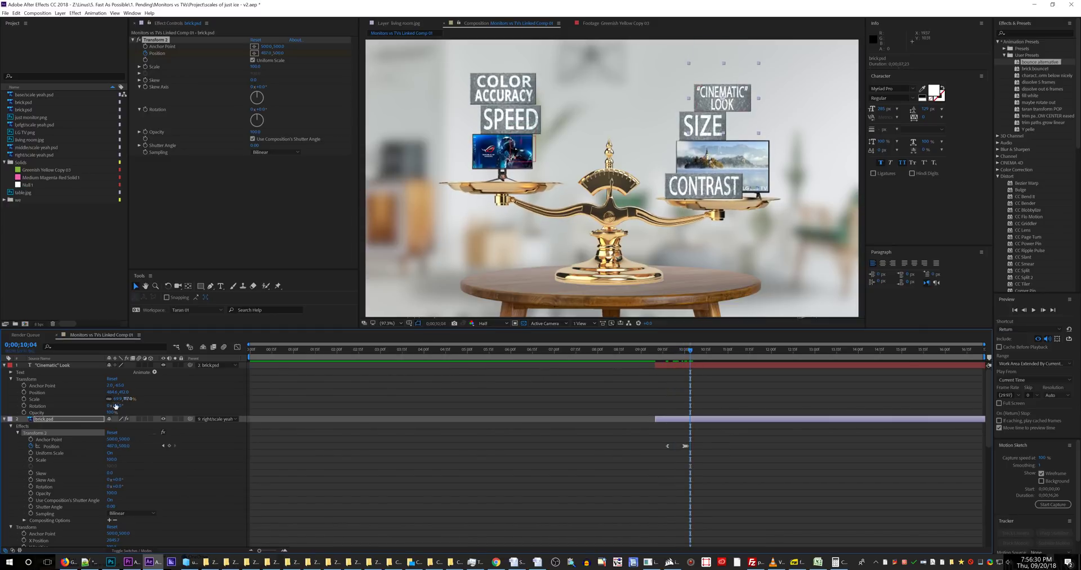
pyautogui.click(1016, 178)
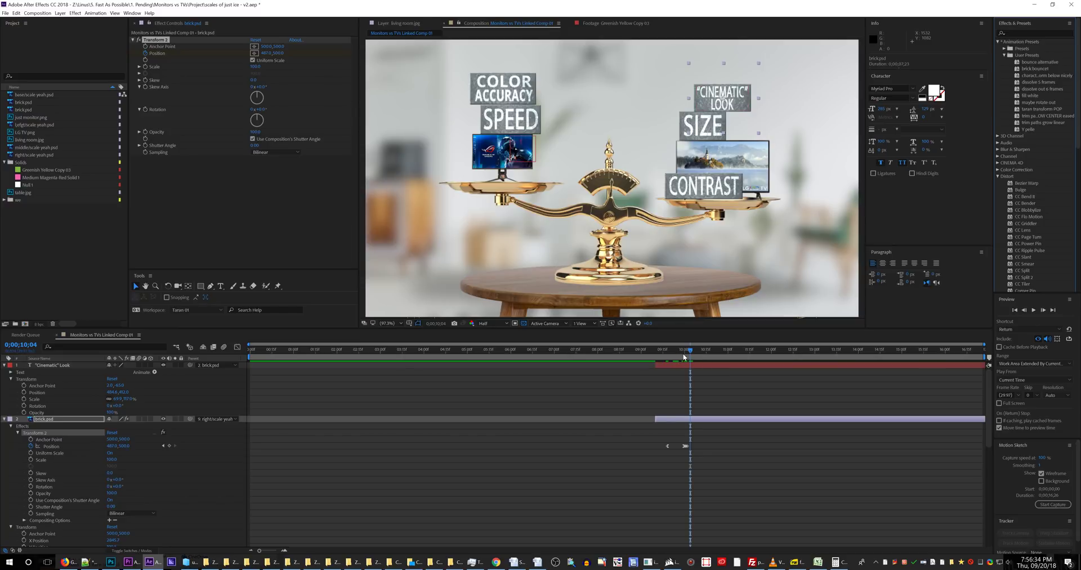
pyautogui.moveTo(684, 355); pyautogui.dragTo(687, 357)
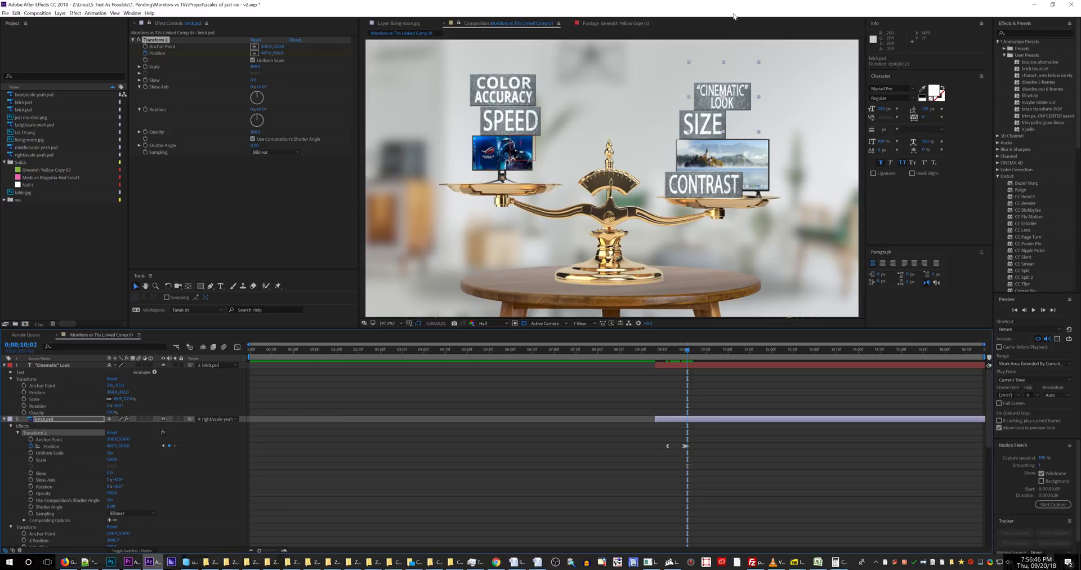
pyautogui.moveTo(687, 361); pyautogui.dragTo(685, 357)
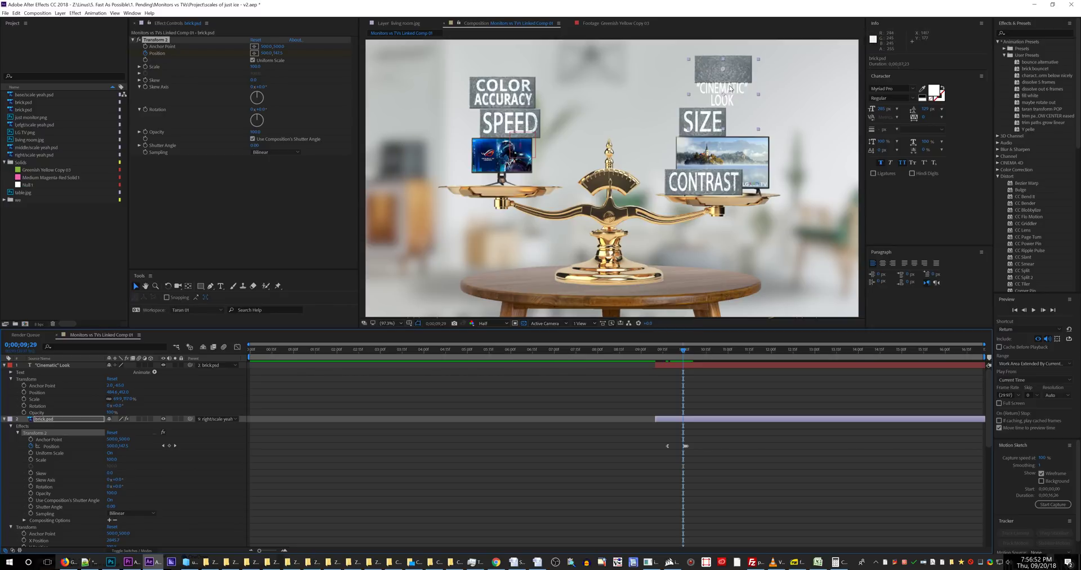
# Compare the Transform 2 effect's Position on brick.psd with the layer's own X and Y Position and the "Cinematic" Look layer
pyautogui.click(673, 366)
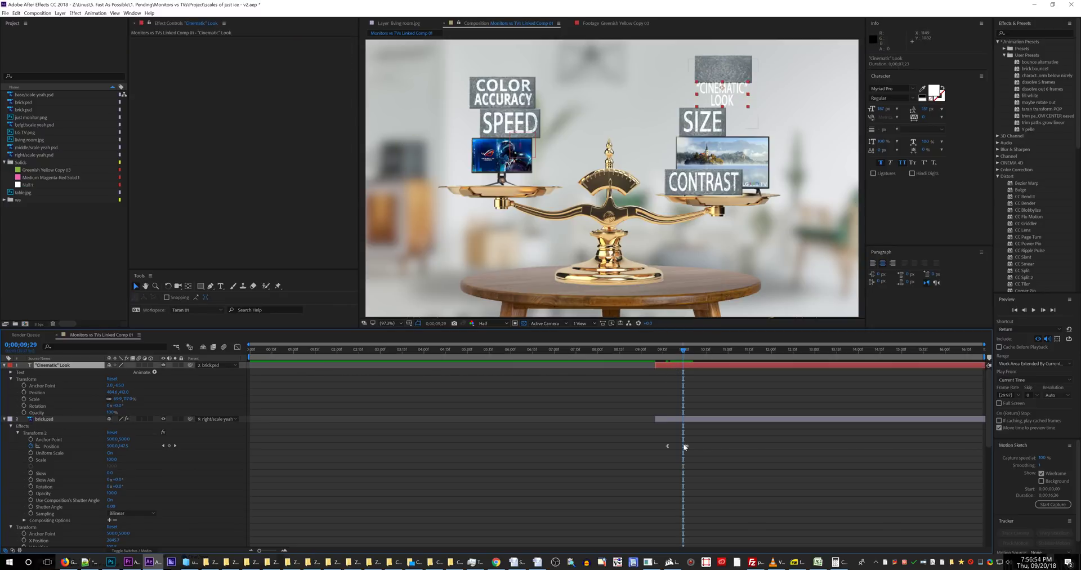
pyautogui.click(54, 446)
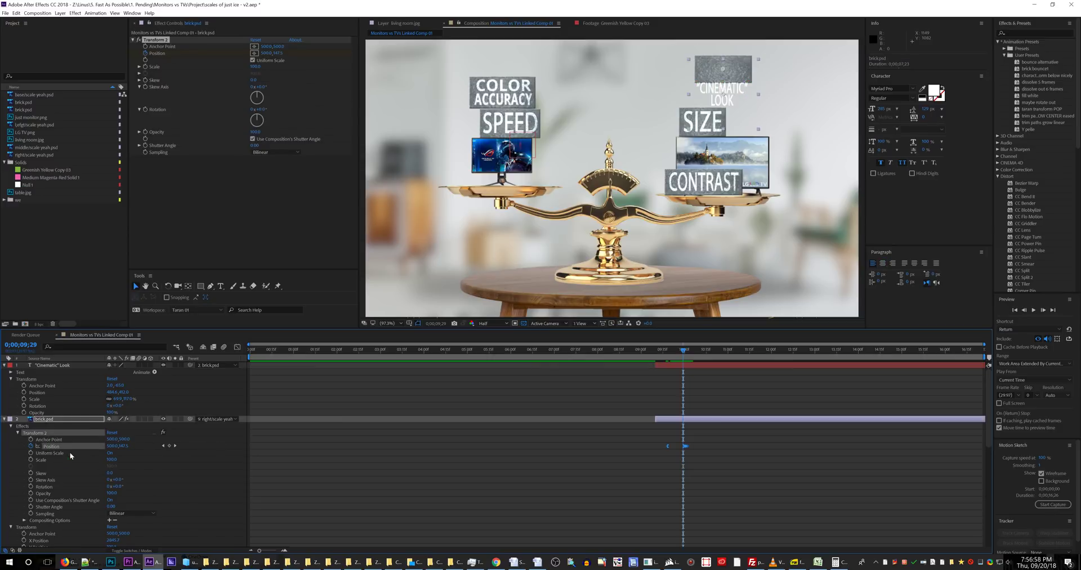
pyautogui.scroll(-5, 62, 453)
pyautogui.click(42, 419)
pyautogui.click(43, 425)
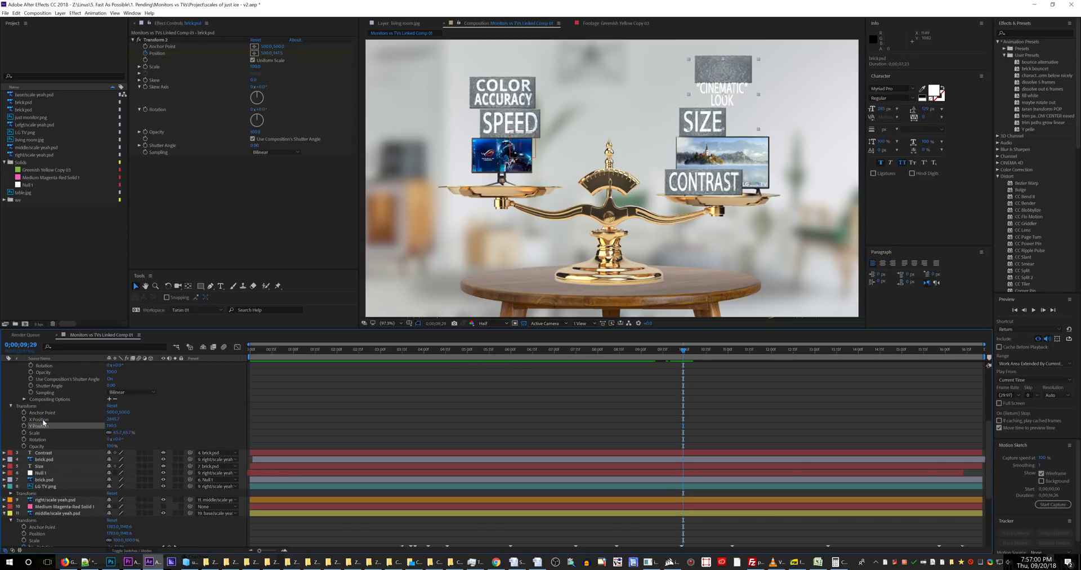
pyautogui.click(41, 419)
pyautogui.click(31, 406)
pyautogui.scroll(5, 96, 434)
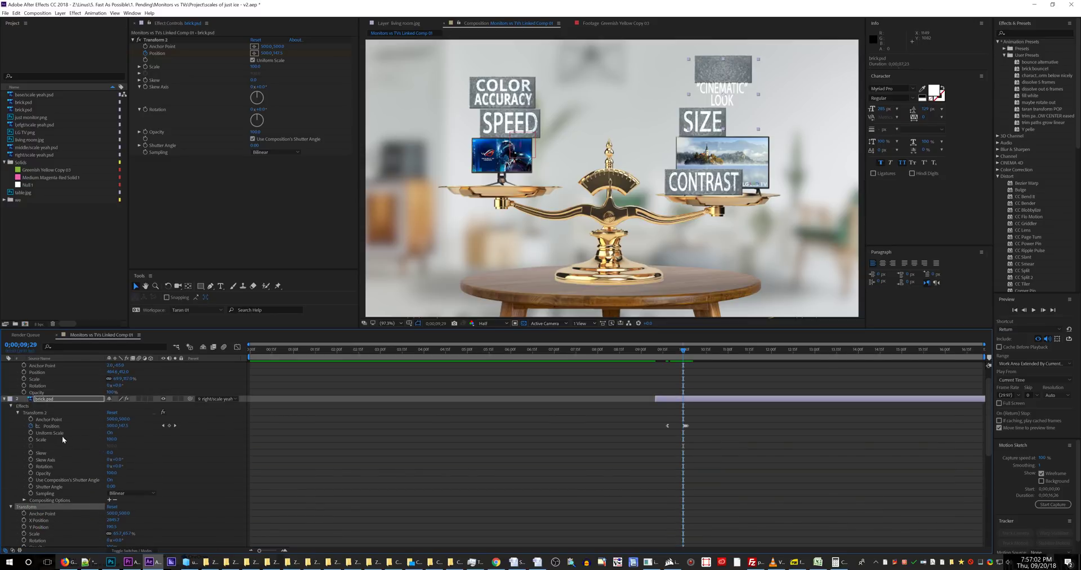
pyautogui.click(56, 426)
pyautogui.scroll(1, 647, 405)
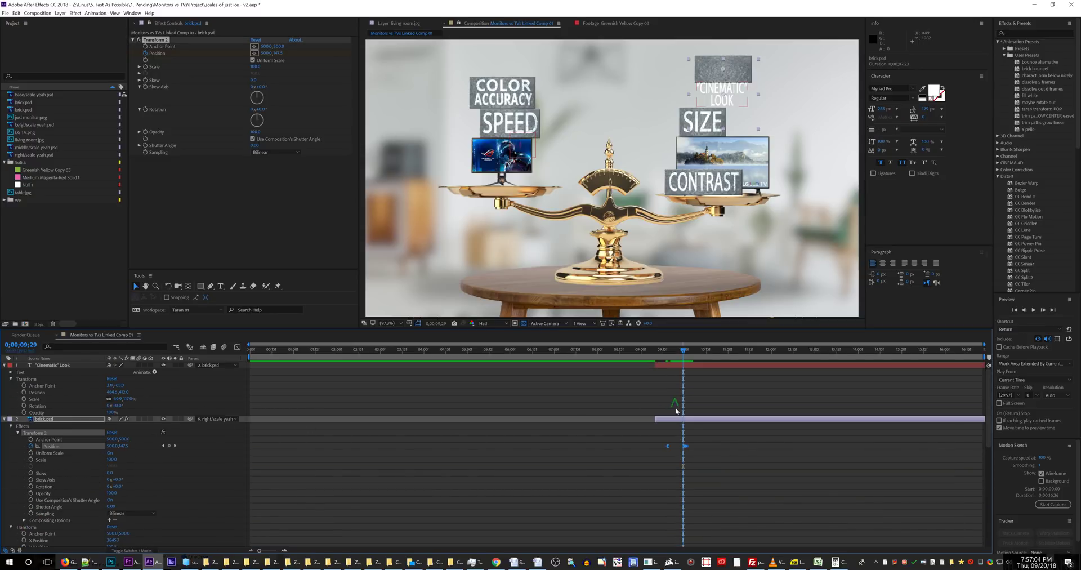
pyautogui.click(689, 367)
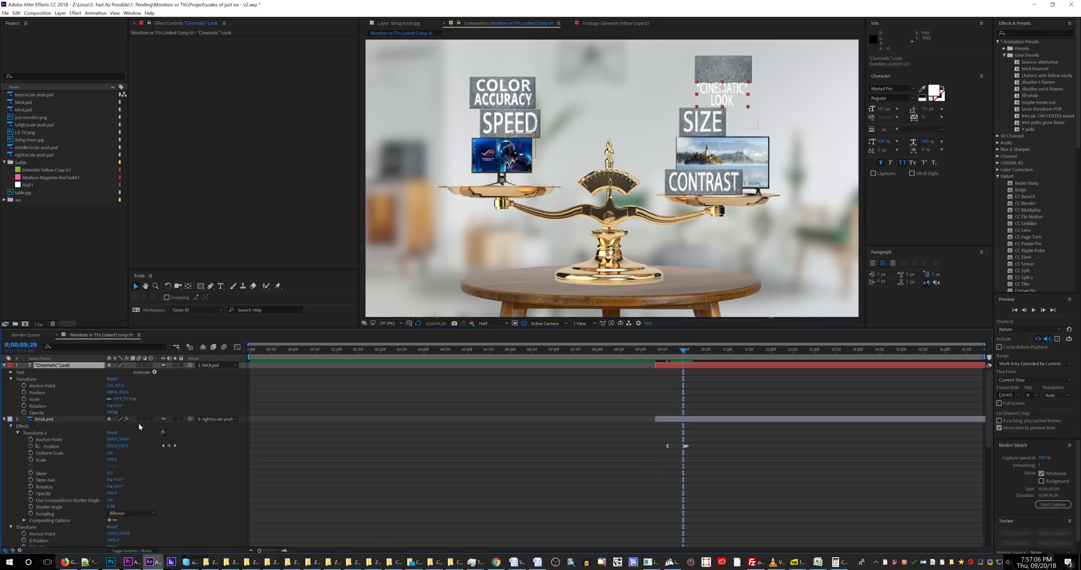
pyautogui.scroll(-9, 83, 418)
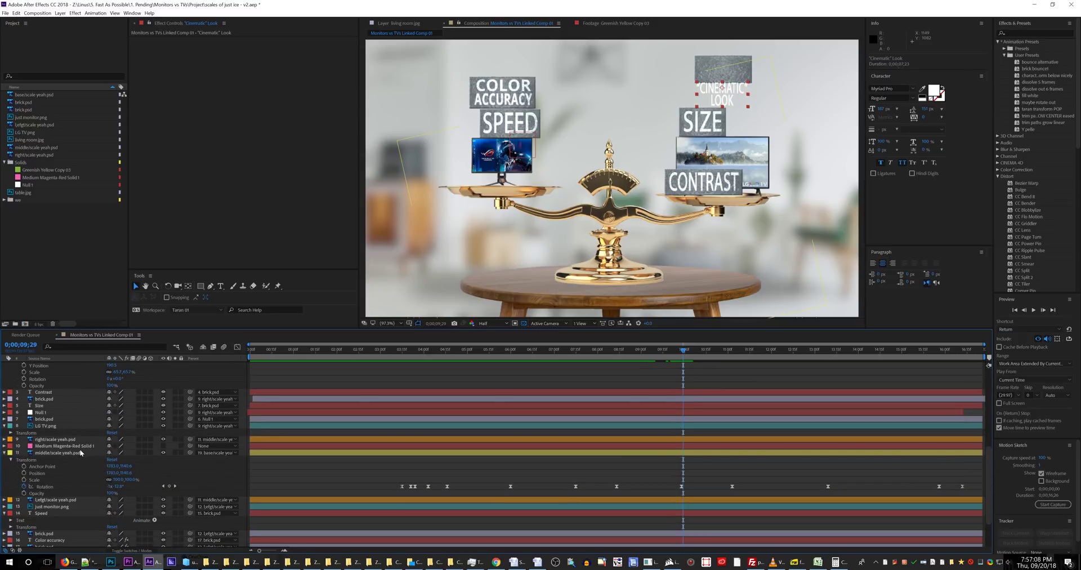
# Reveal the Transform properties of right/scale yeah.psd and open its Rotation expression, value - parent.transform.rotation
pyautogui.click(75, 439)
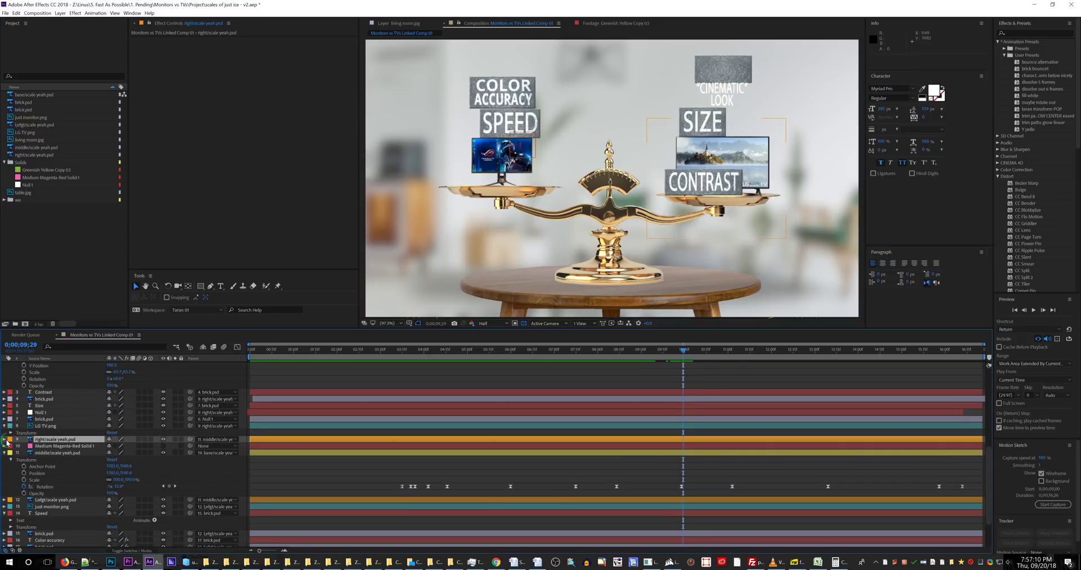
pyautogui.click(4, 439)
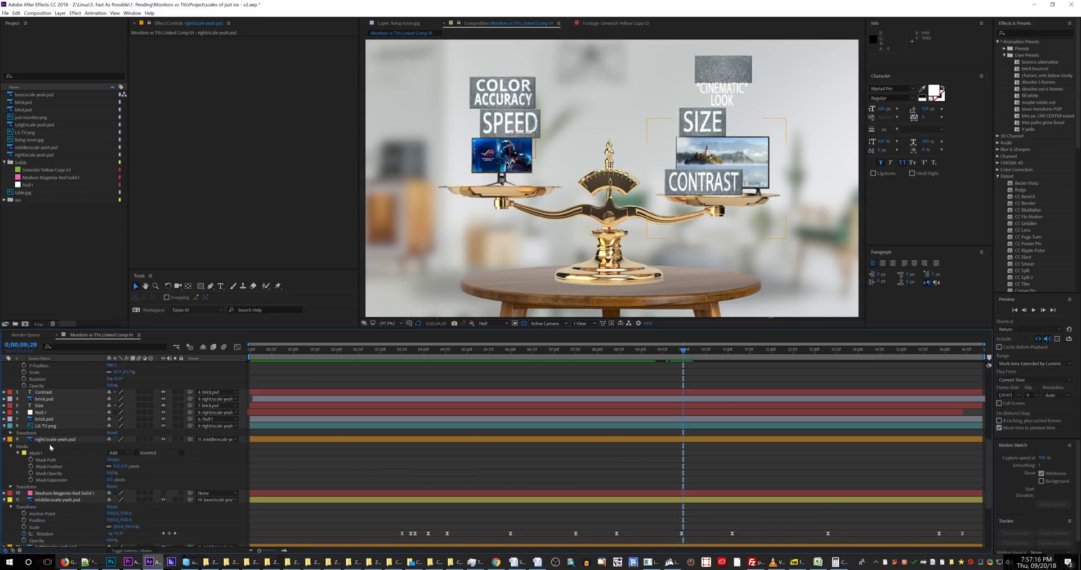
pyautogui.press('u')
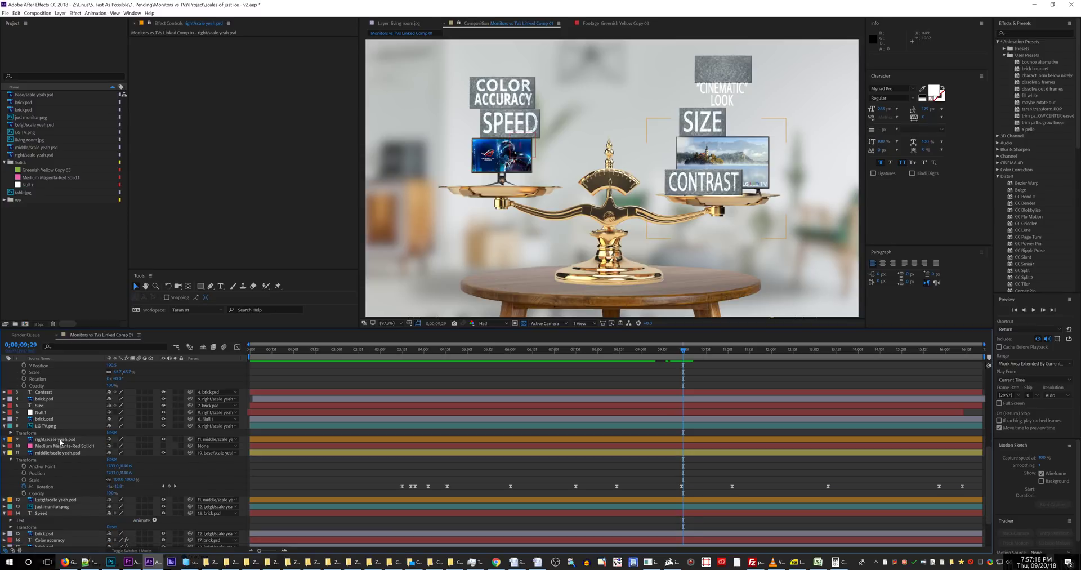
pyautogui.press('e')
pyautogui.press('u')
pyautogui.press('u')
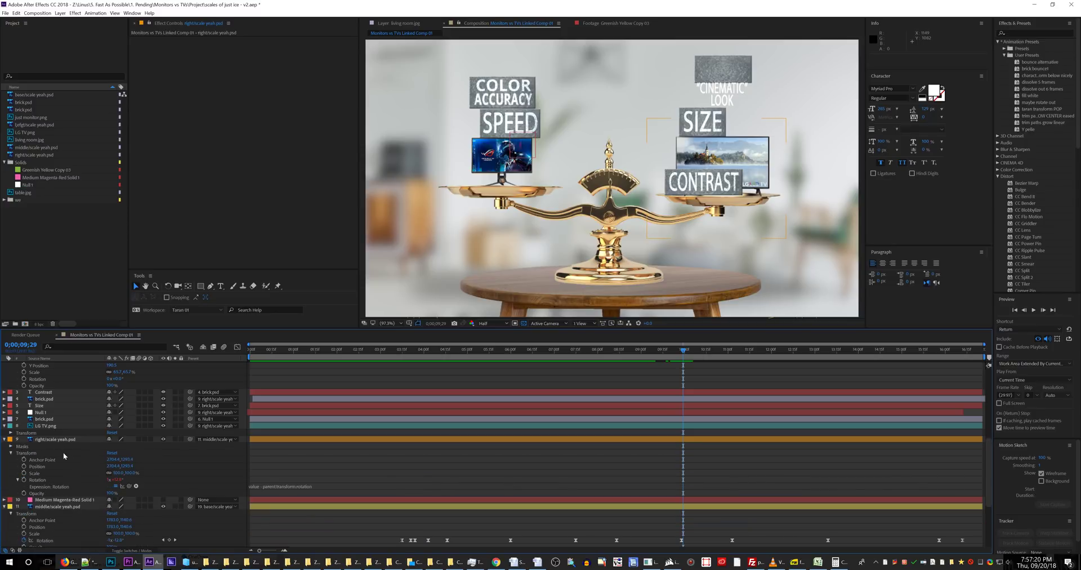
pyautogui.click(89, 477)
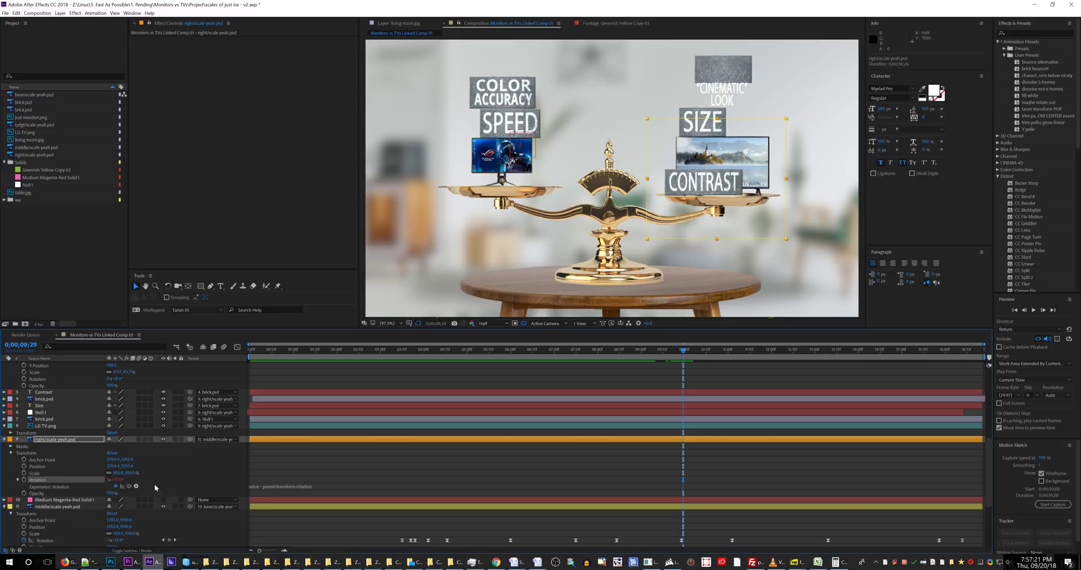
pyautogui.click(279, 485)
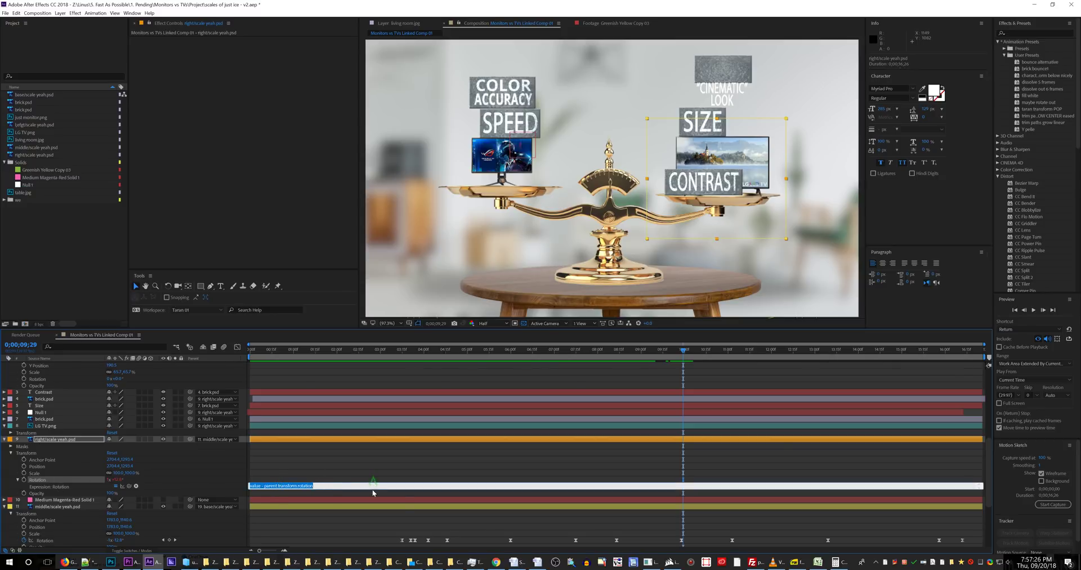
# Close the Rotation expression and select the Transform 2 effect's Position keyframes on brick.psd layer 2
pyautogui.scroll(6, 373, 493)
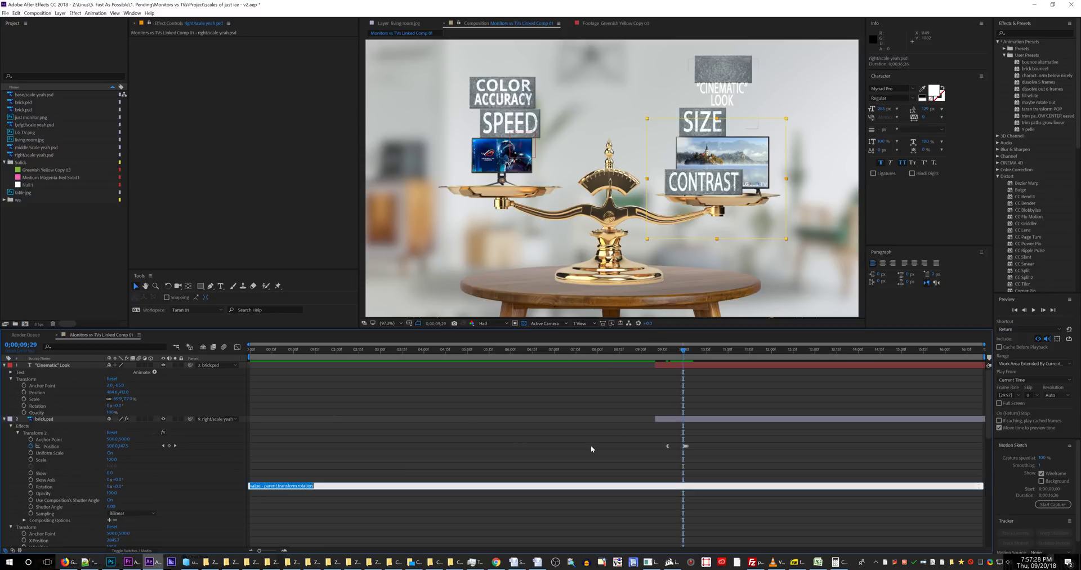
pyautogui.click(591, 444)
pyautogui.click(668, 420)
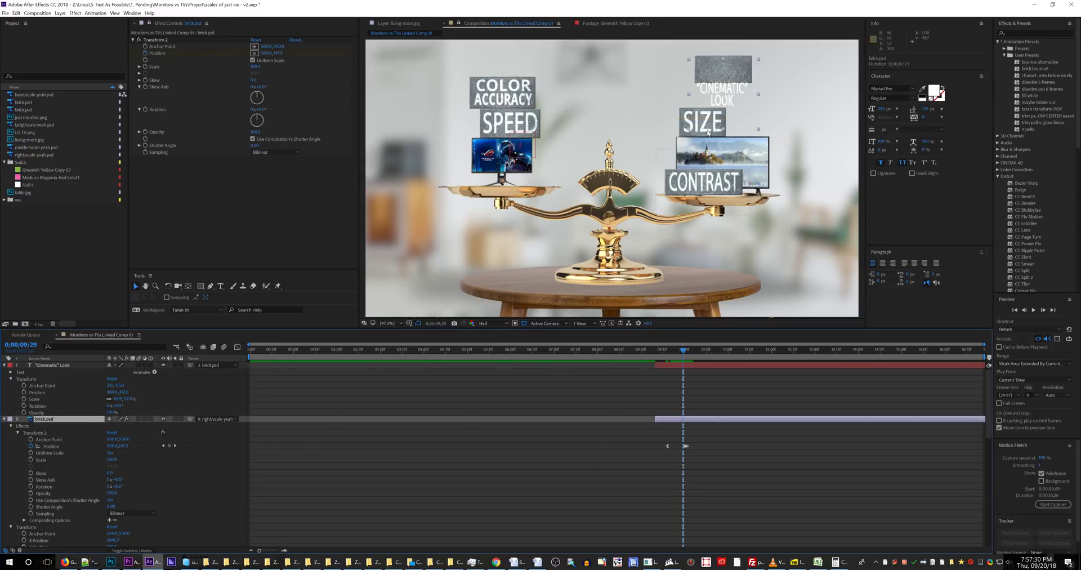
pyautogui.click(677, 367)
pyautogui.click(692, 422)
pyautogui.click(95, 445)
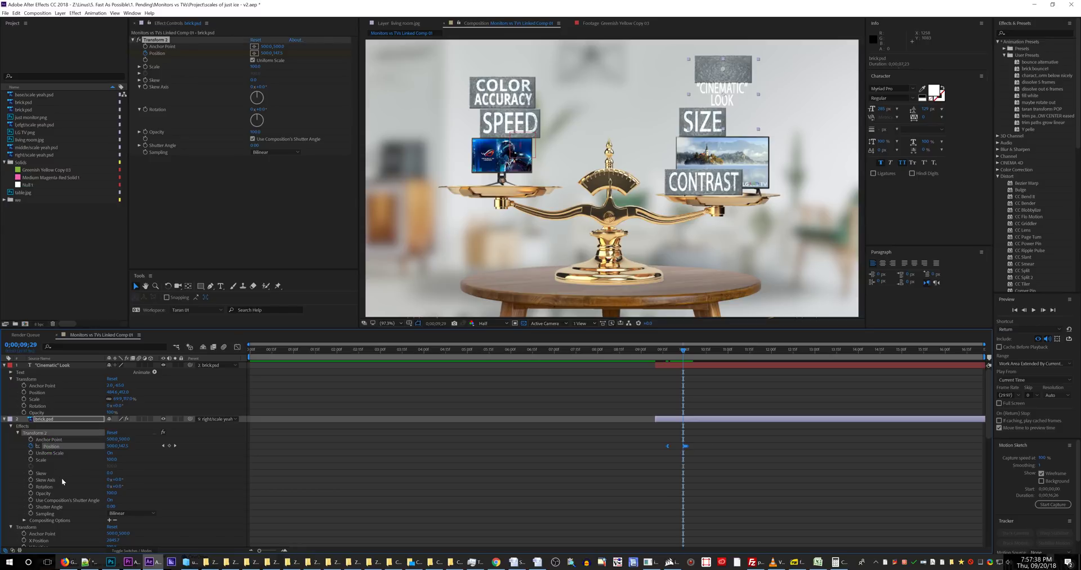
# Switch to Notepad++, highlight the question about the best way to do Angry Birds-style 2D physics, and return to After Effects
pyautogui.press('KP_Add')
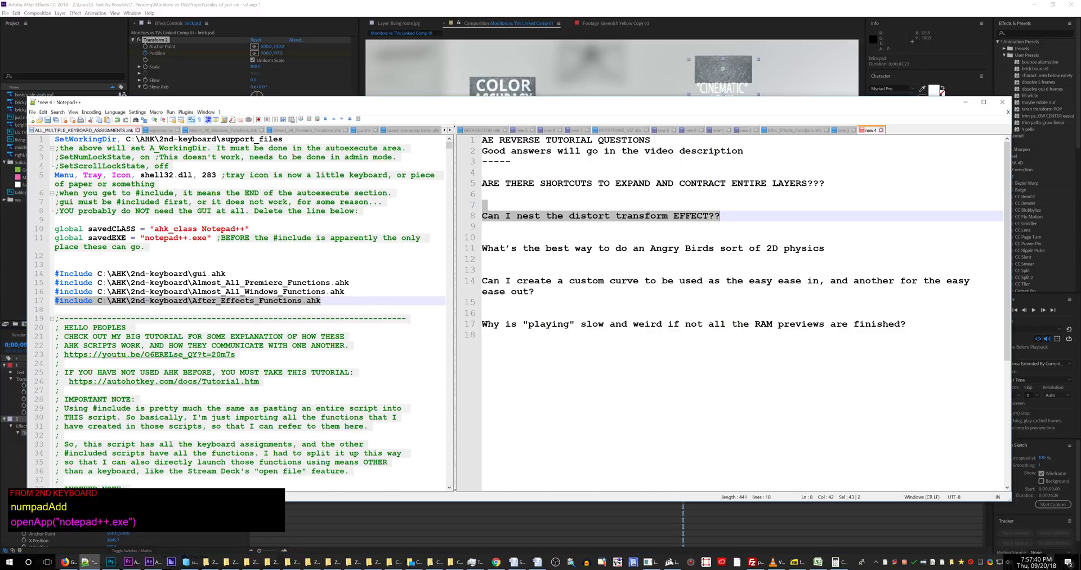
pyautogui.moveTo(498, 262); pyautogui.dragTo(480, 247)
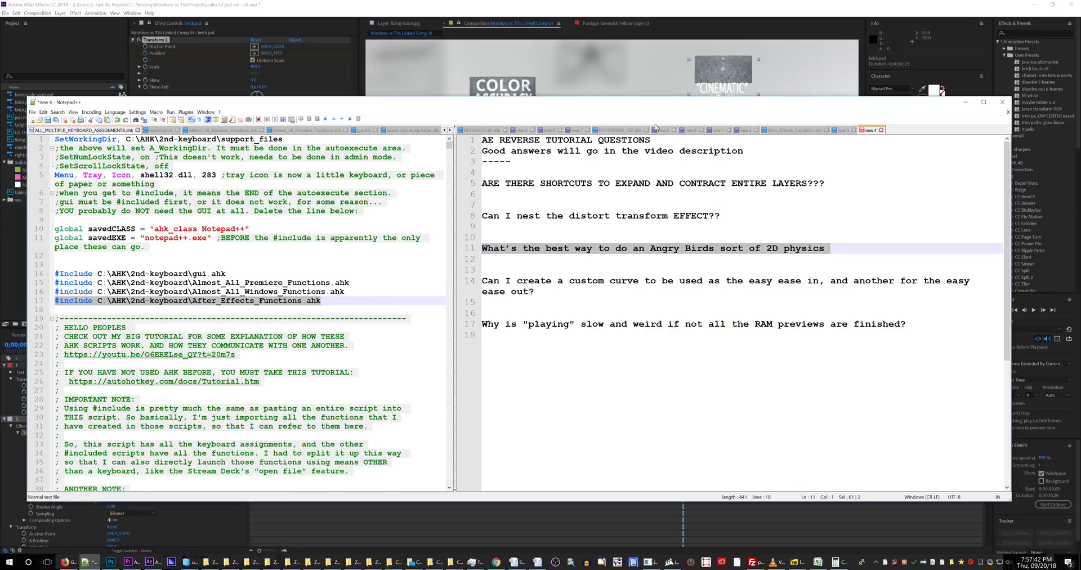
pyautogui.click(655, 10)
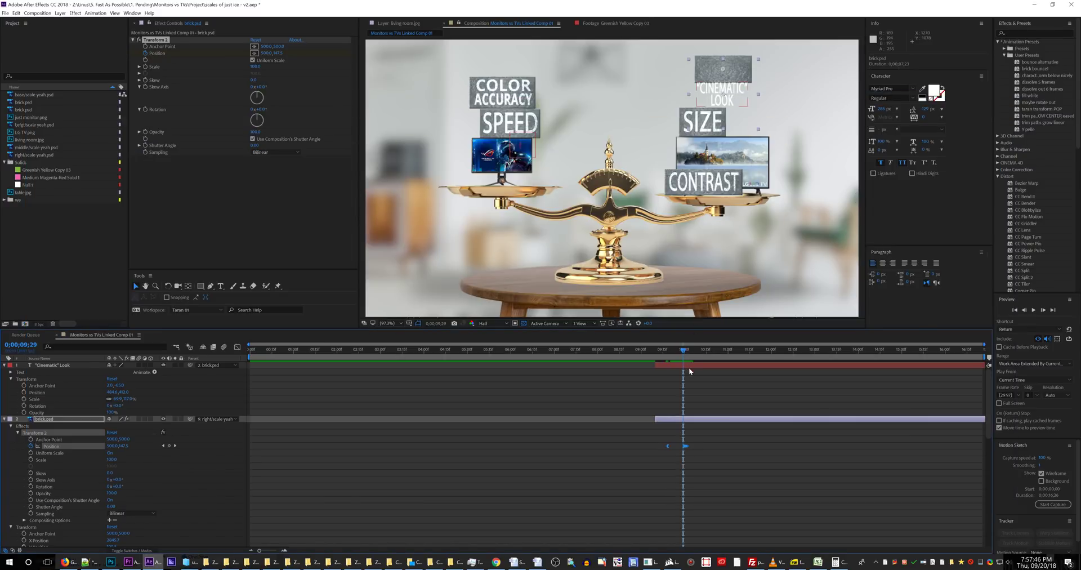
# Apply the "bounce alternative" preset to the "Cinematic" Look layer with the playhead at 0;00;09;18
pyautogui.click(667, 353)
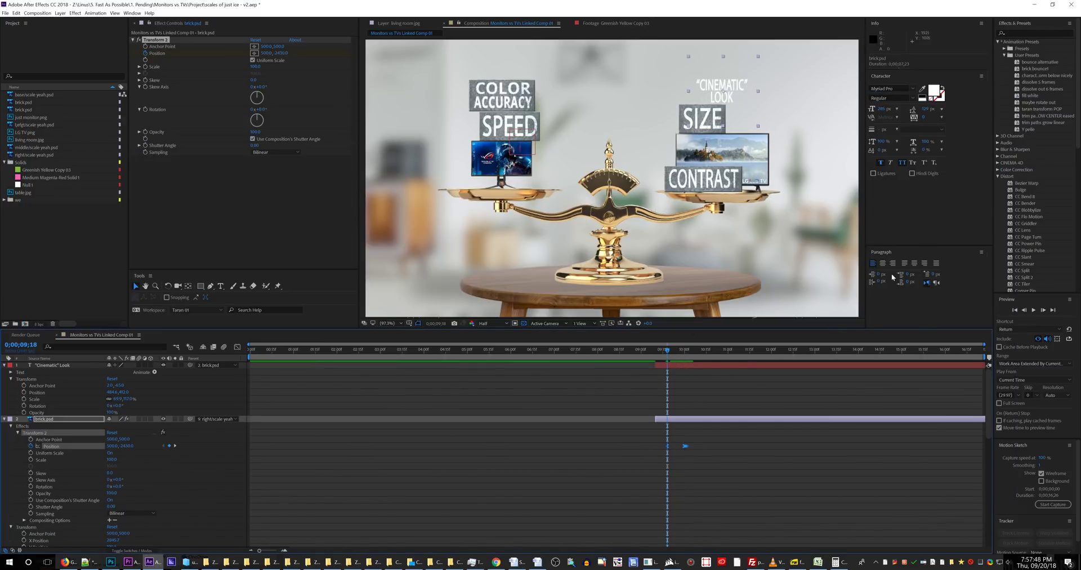
pyautogui.moveTo(1039, 62); pyautogui.dragTo(697, 376)
# Undo the applied bounce presets and the keyframe deletion to restore the X and Y Position keyframes of brick.psd layer 2
pyautogui.hotkey('ctrl', 'z')
pyautogui.hotkey('ctrl', 'z')
pyautogui.hotkey('ctrl', 'z')
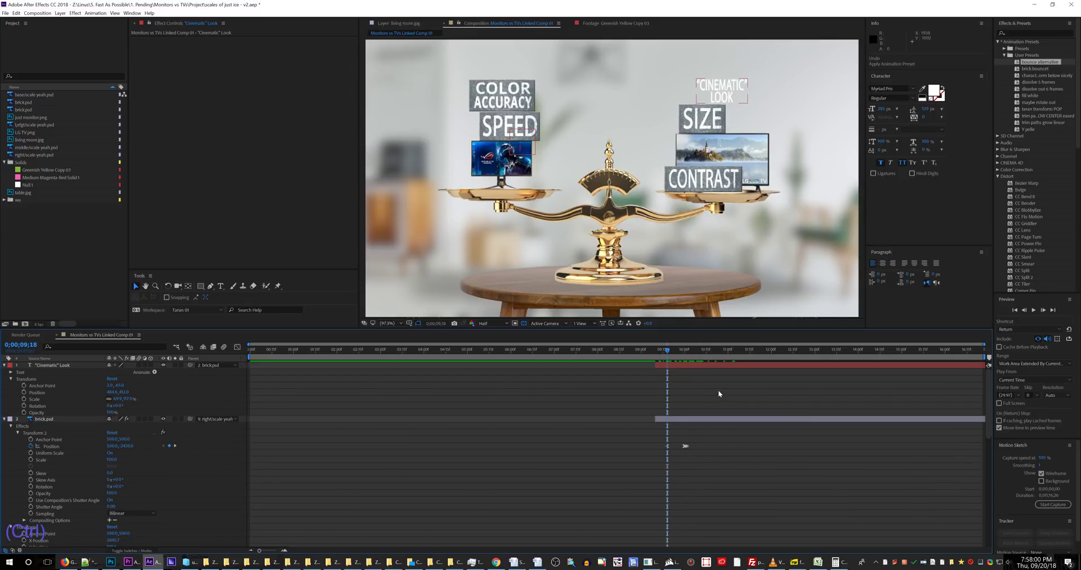
pyautogui.hotkey('ctrl', 'z')
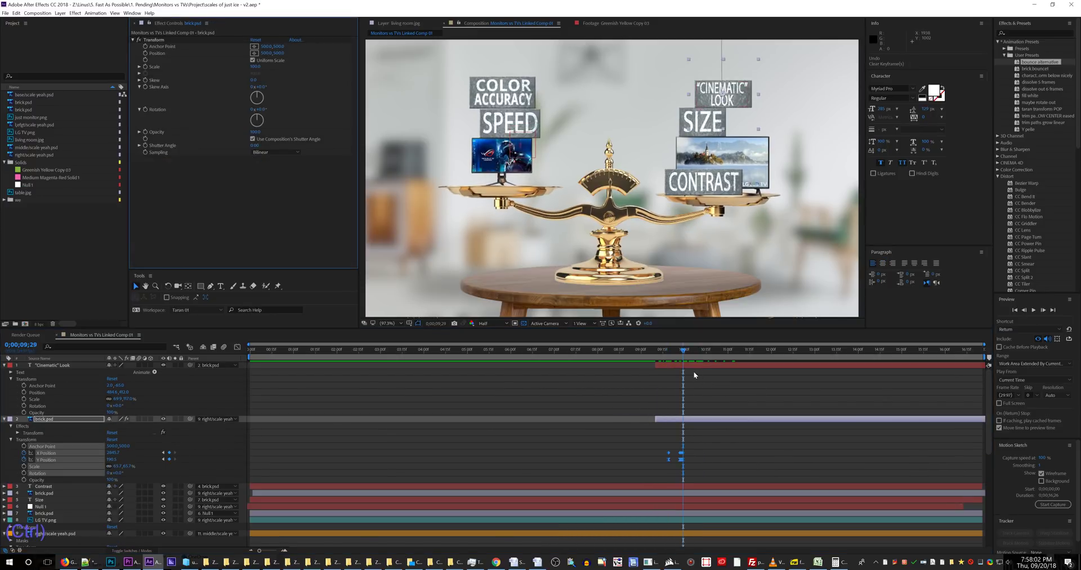
# Scrub through the restored "Cinematic" Look brick drop up to 0;00;10;05 and back to 0;00;09;21
pyautogui.moveTo(668, 350); pyautogui.dragTo(691, 372)
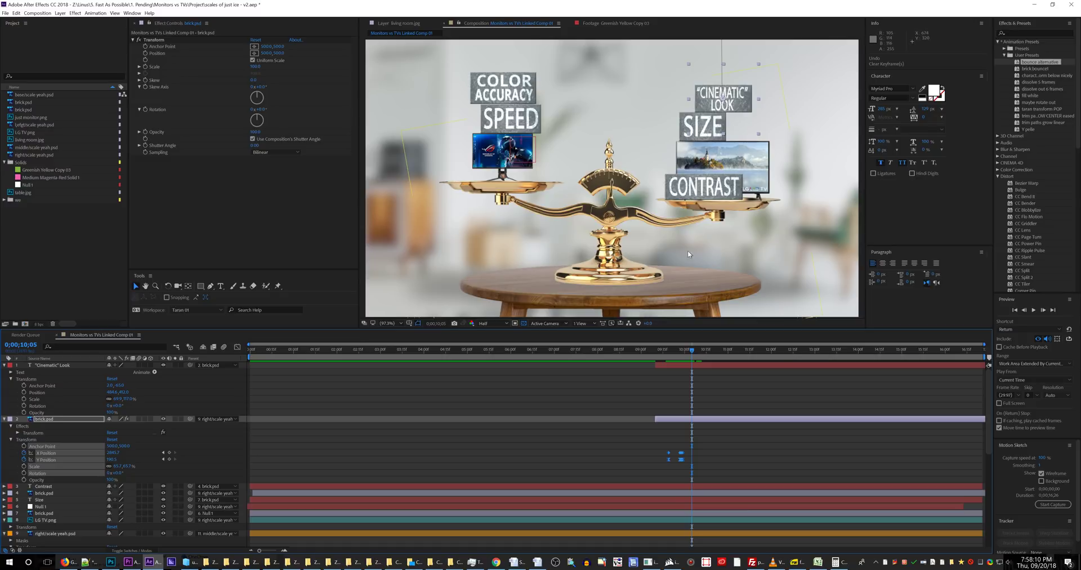
pyautogui.moveTo(691, 351); pyautogui.dragTo(664, 358)
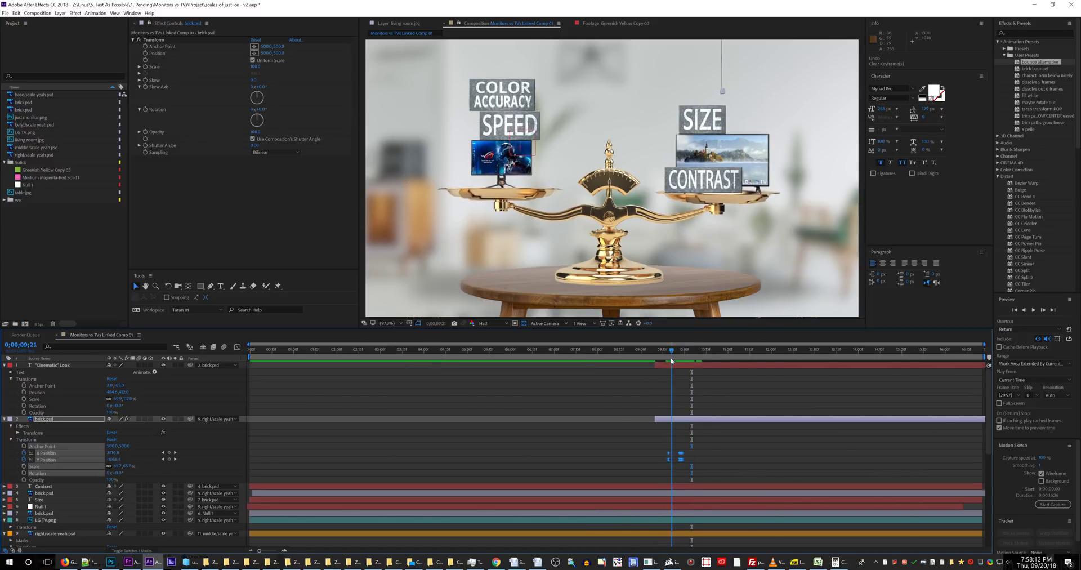
# Expand the Transform properties of brick.psd layers 4 and 7 and select layer 4's X and Y Position keyframes
pyautogui.scroll(-5, 570, 498)
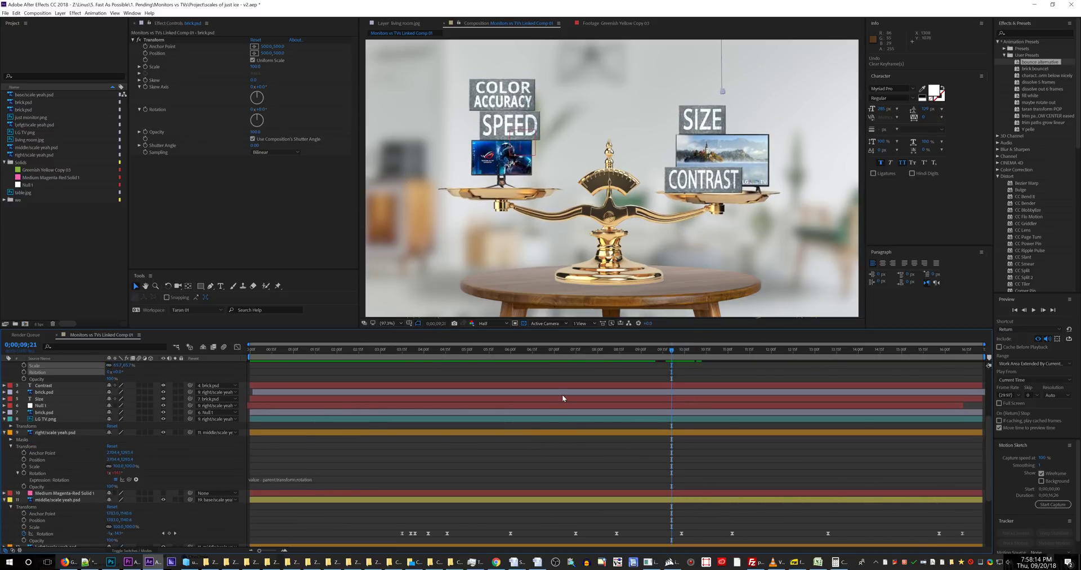
pyautogui.click(4, 392)
pyautogui.click(10, 399)
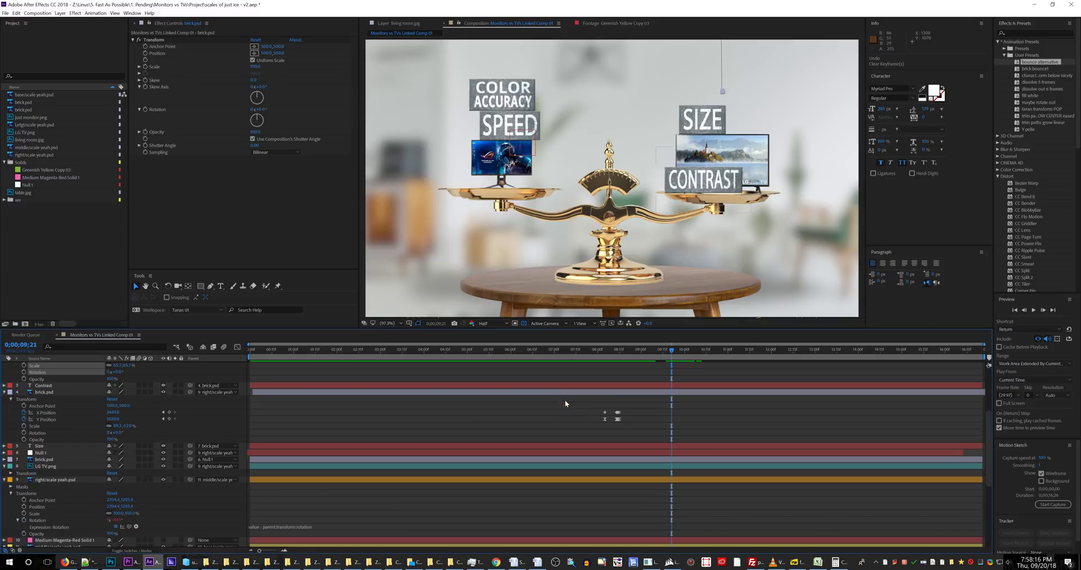
pyautogui.hotkey('ctrl', 'Right')
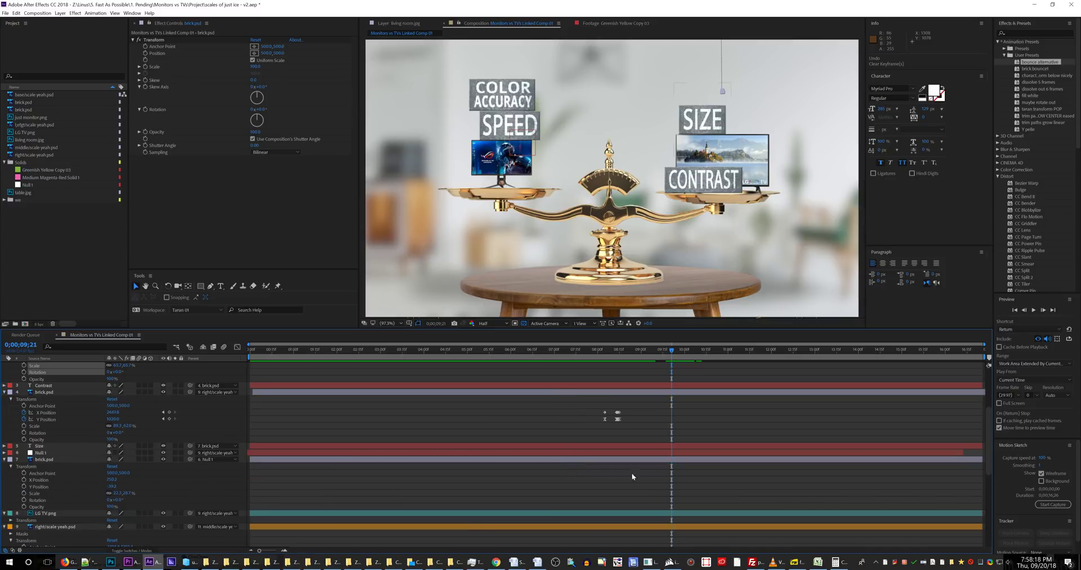
pyautogui.scroll(4, 374, 473)
pyautogui.click(372, 492)
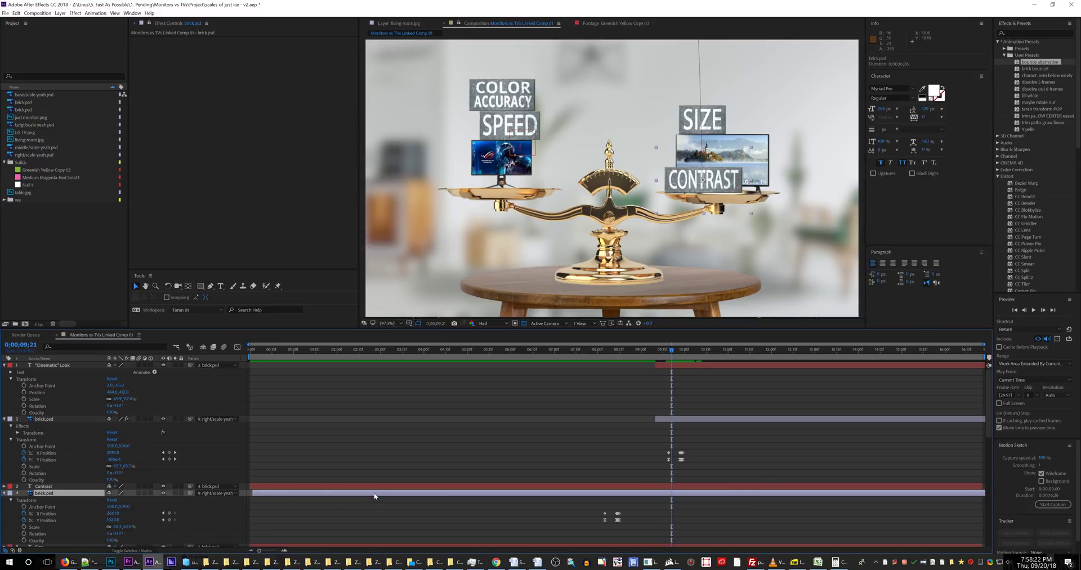
pyautogui.scroll(-3, 389, 489)
pyautogui.moveTo(628, 431); pyautogui.dragTo(573, 450)
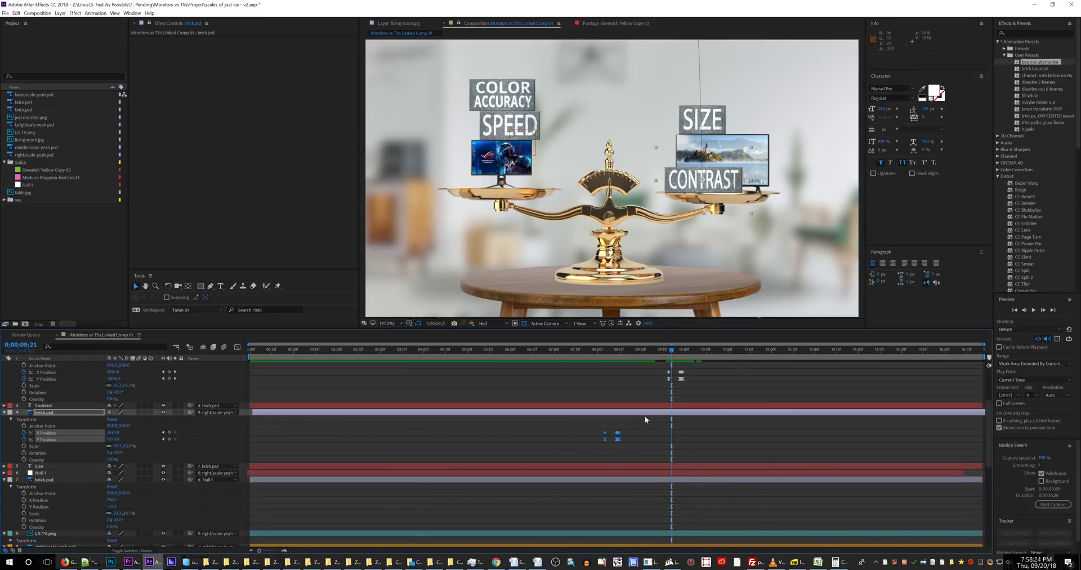
# Scrub from 0;00;08;17 through 0;00;09;00 to 0;00;10;05 to examine how the brick drops line up with the scale's tilt
pyautogui.moveTo(663, 353); pyautogui.dragTo(622, 360)
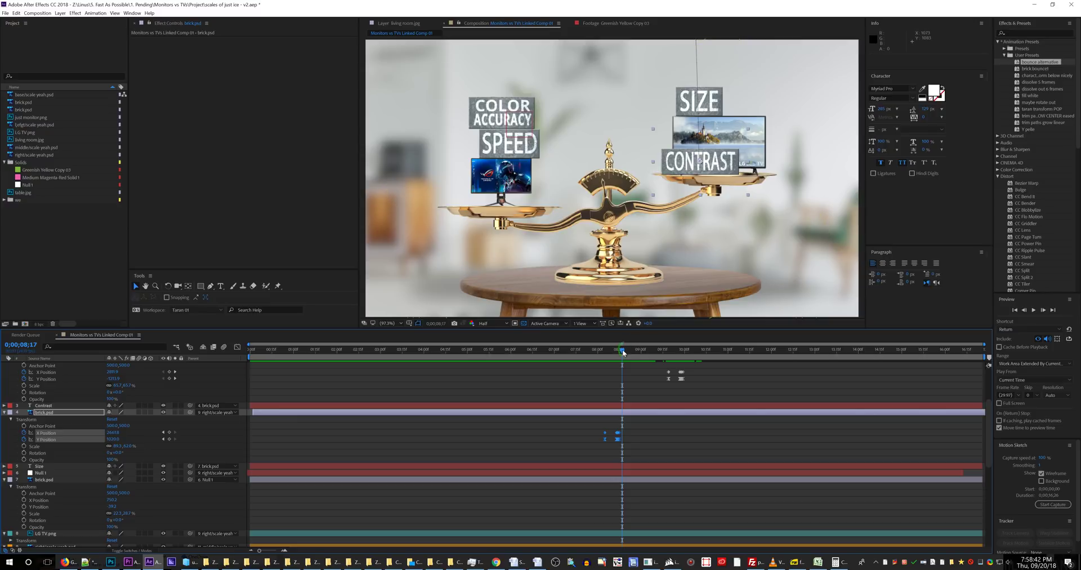
pyautogui.moveTo(623, 349)
pyautogui.mouseDown()
pyautogui.moveTo(609, 352)
pyautogui.moveTo(640, 352)
pyautogui.mouseUp()
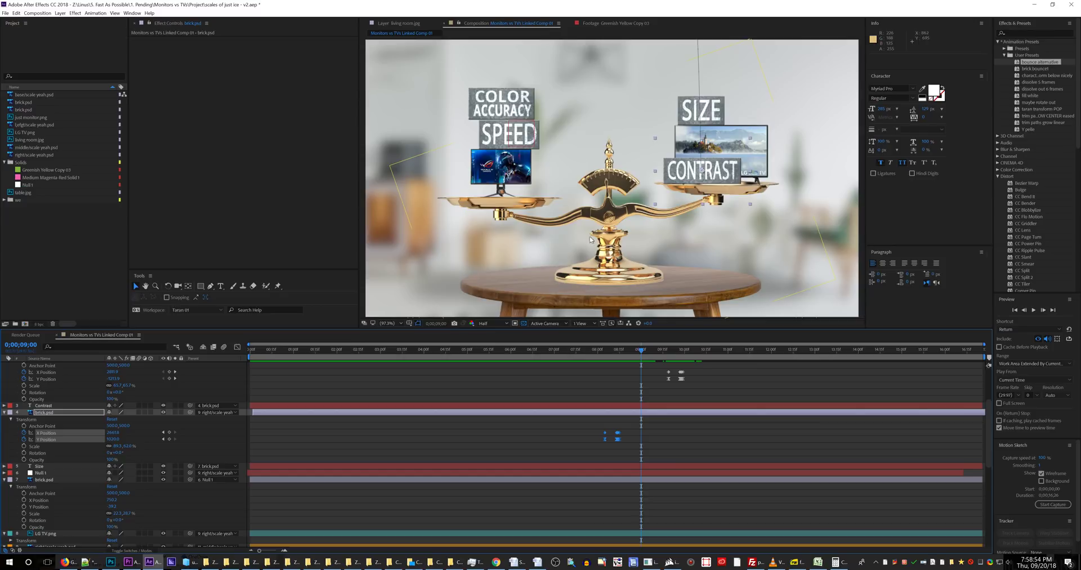
pyautogui.moveTo(651, 349); pyautogui.dragTo(705, 380)
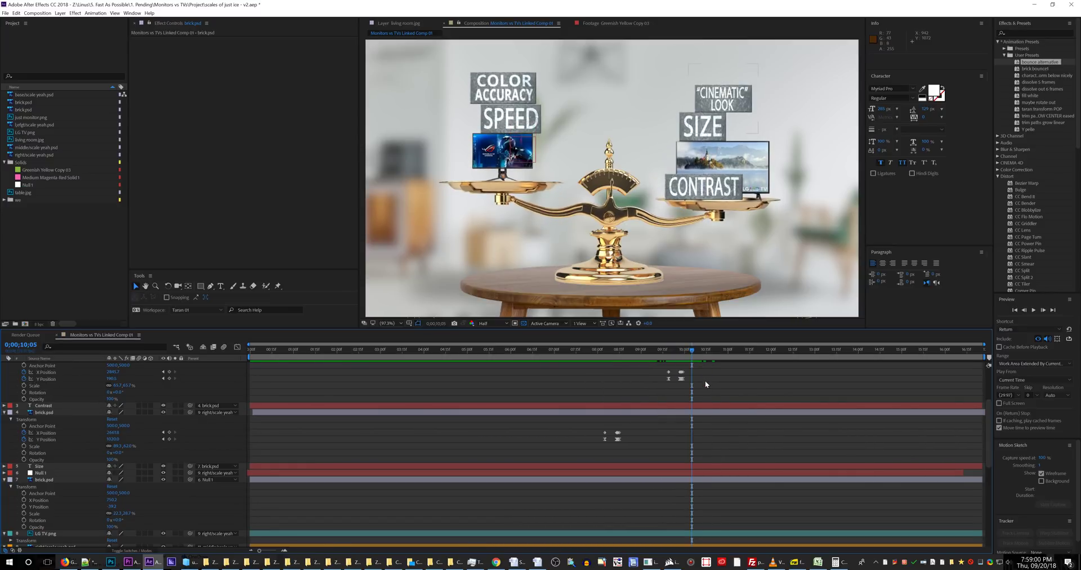
# Switch to Notepad++, highlight the question about custom curves for easy ease in and out, and return to After Effects
pyautogui.press('KP_Add')
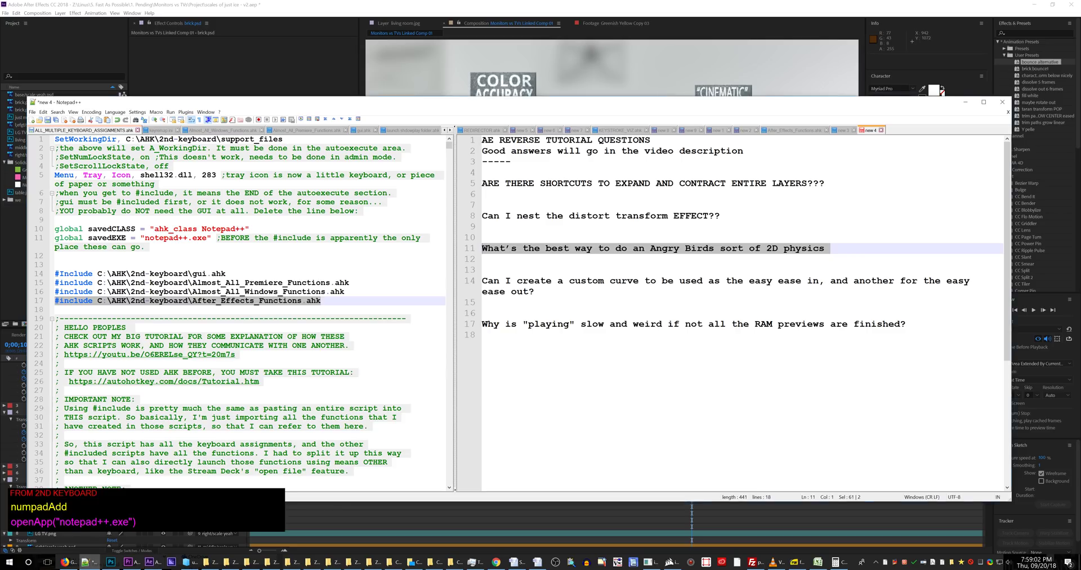
pyautogui.click(483, 269)
pyautogui.moveTo(536, 292); pyautogui.dragTo(448, 272)
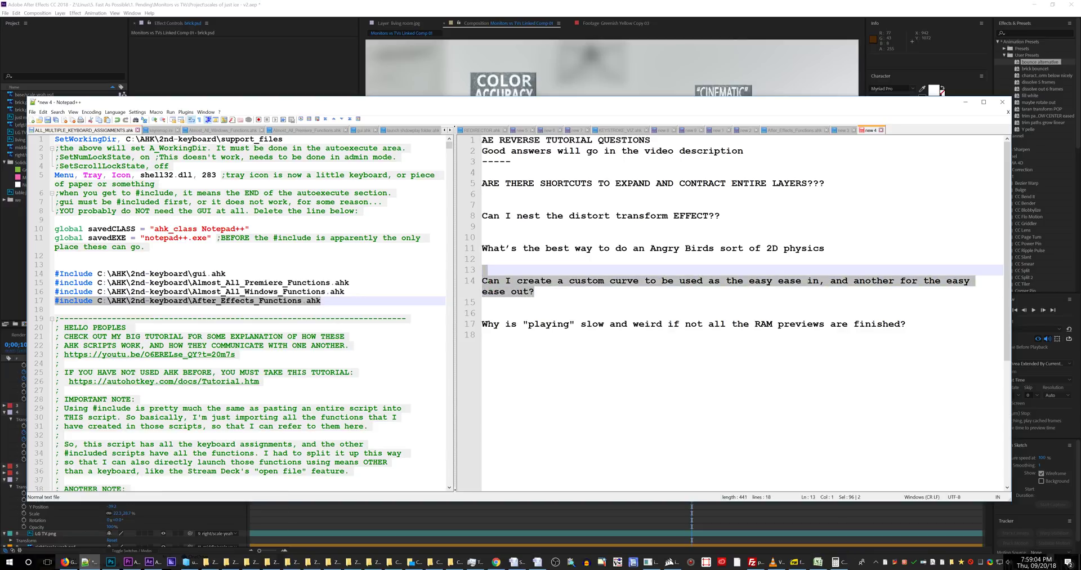
pyautogui.moveTo(538, 291); pyautogui.dragTo(472, 281)
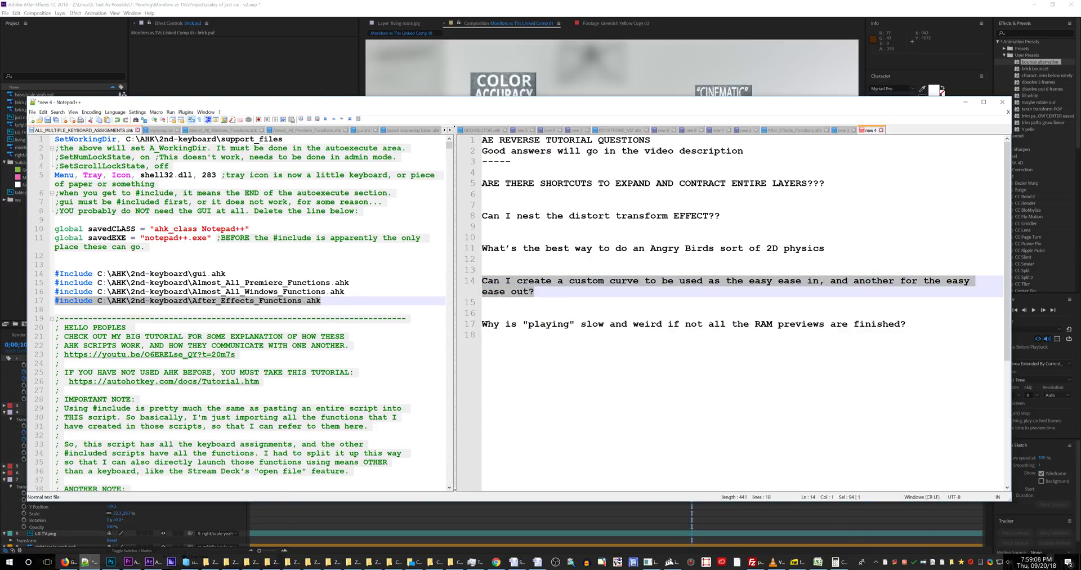
pyautogui.click(330, 79)
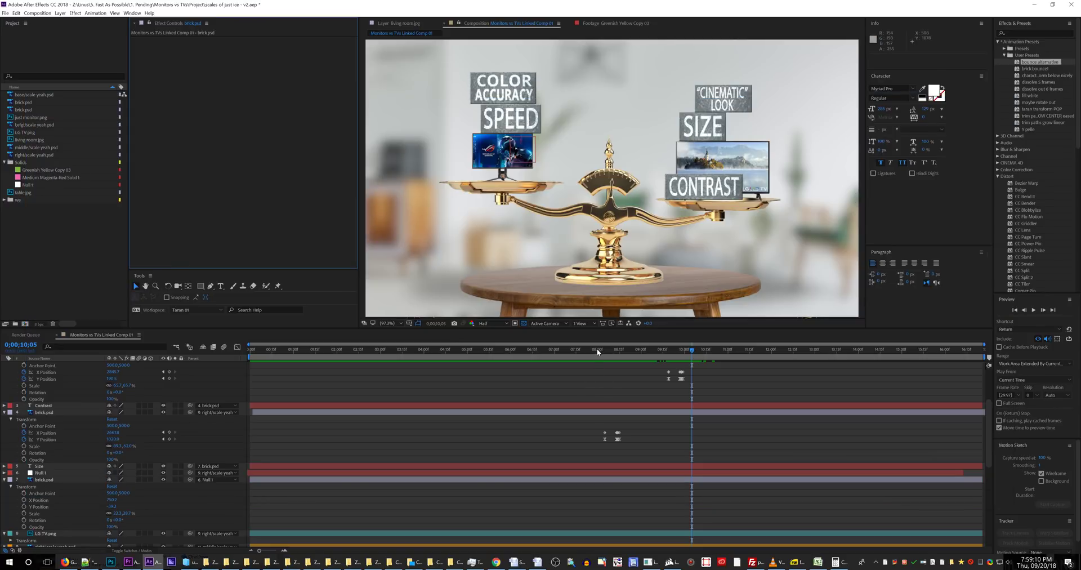
# Scrub the timeline to 0;00;08;25, look over the layers' keyframes, and move the playhead on to 0;00;11;12
pyautogui.moveTo(597, 351); pyautogui.dragTo(634, 372)
pyautogui.scroll(-5, 662, 391)
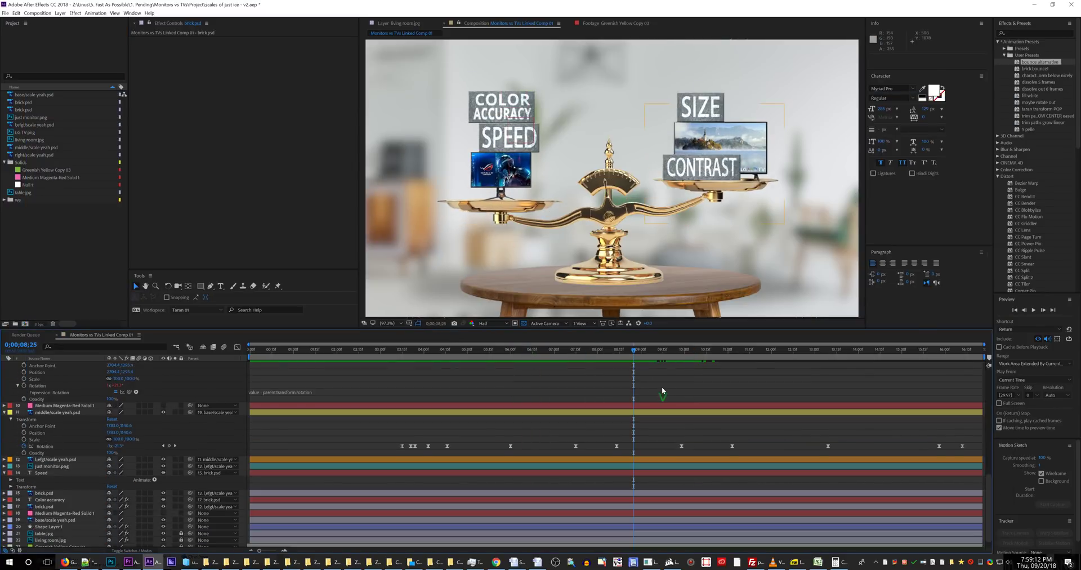
pyautogui.scroll(10, 661, 386)
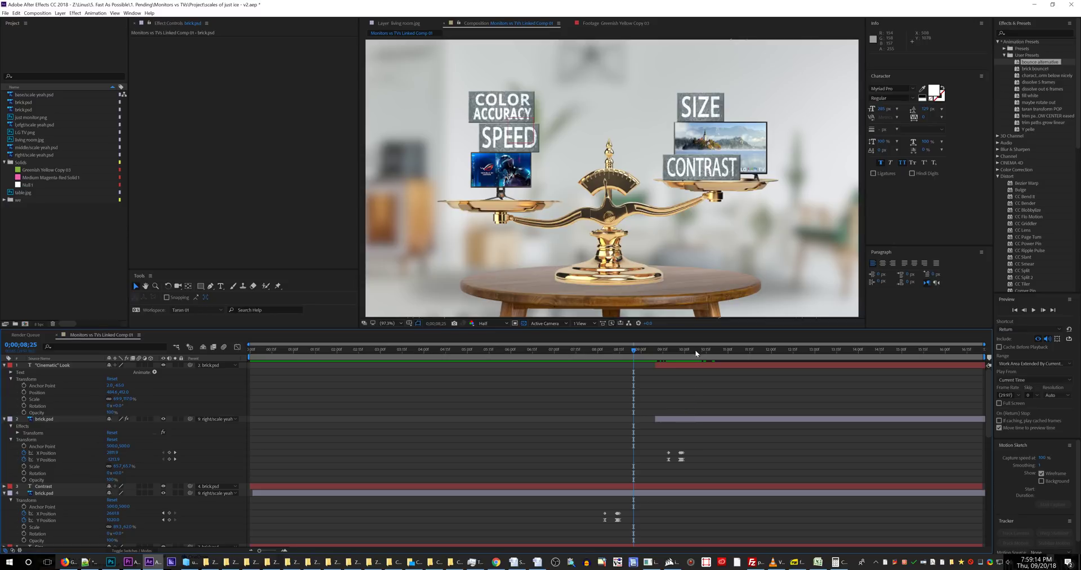
pyautogui.moveTo(696, 353); pyautogui.dragTo(745, 355)
# Collapse the expanded properties of brick.psd layers 4 and 7, right/scale yeah.psd, middle/scale yeah.psd and the Speed layer
pyautogui.scroll(-5, 711, 444)
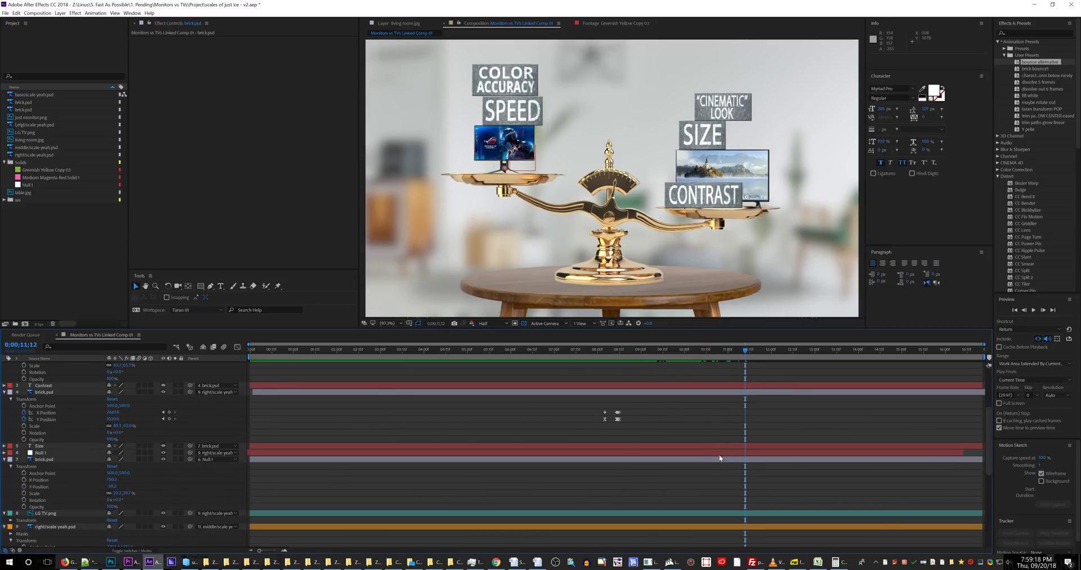
pyautogui.click(717, 460)
pyautogui.press('u')
pyautogui.hotkey('ctrl', '`')
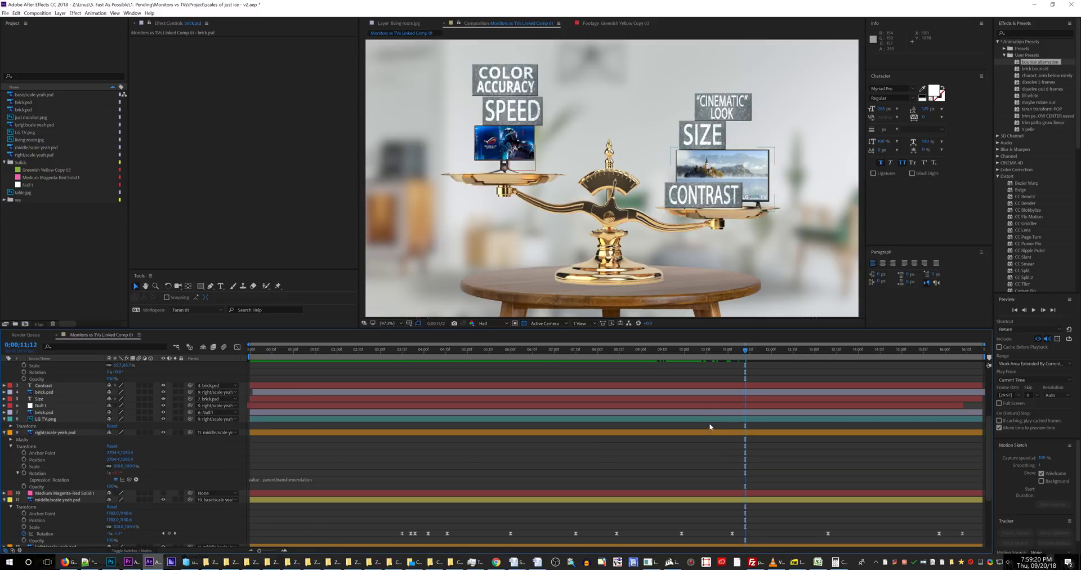
pyautogui.hotkey('ctrl', '`')
pyautogui.hotkey('ctrl', '`')
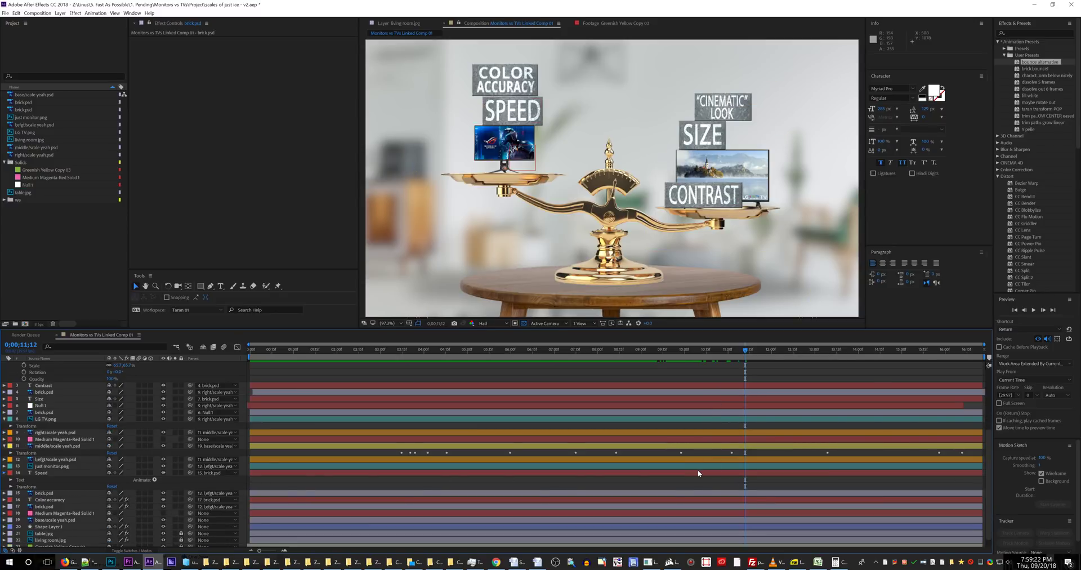
pyautogui.hotkey('ctrl', '`')
pyautogui.hotkey('ctrl', '`')
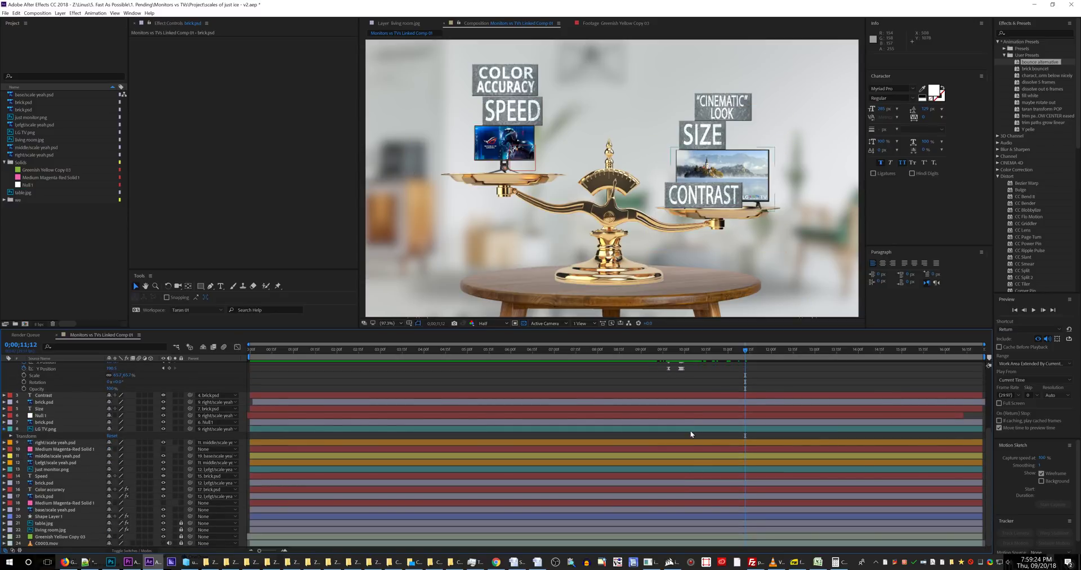
# Create a new green solid layer and place it at the top of the layer stack
pyautogui.scroll(5, 698, 416)
pyautogui.moveTo(698, 434); pyautogui.dragTo(636, 471)
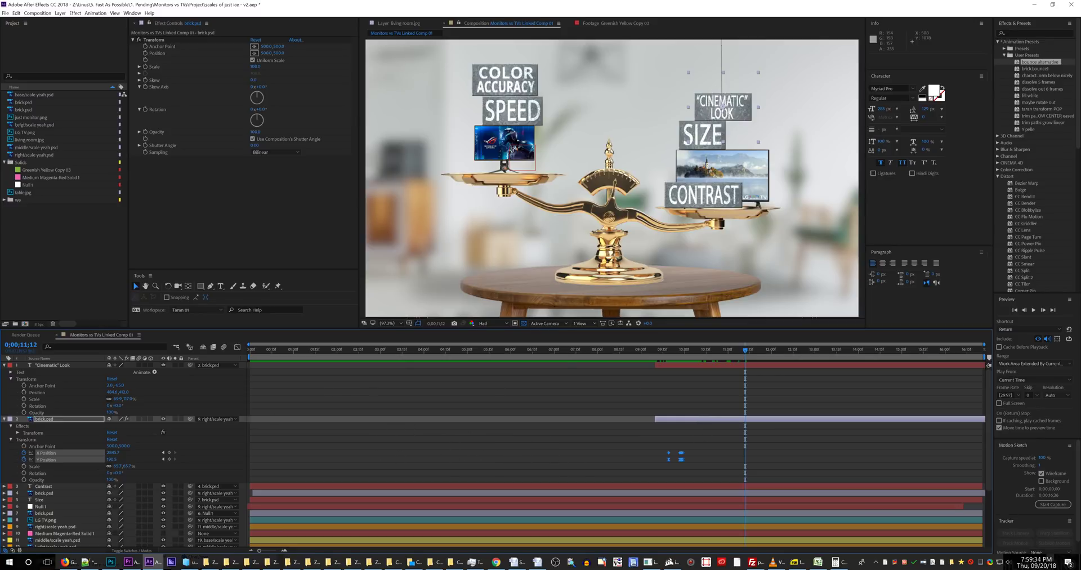
pyautogui.click(34, 13)
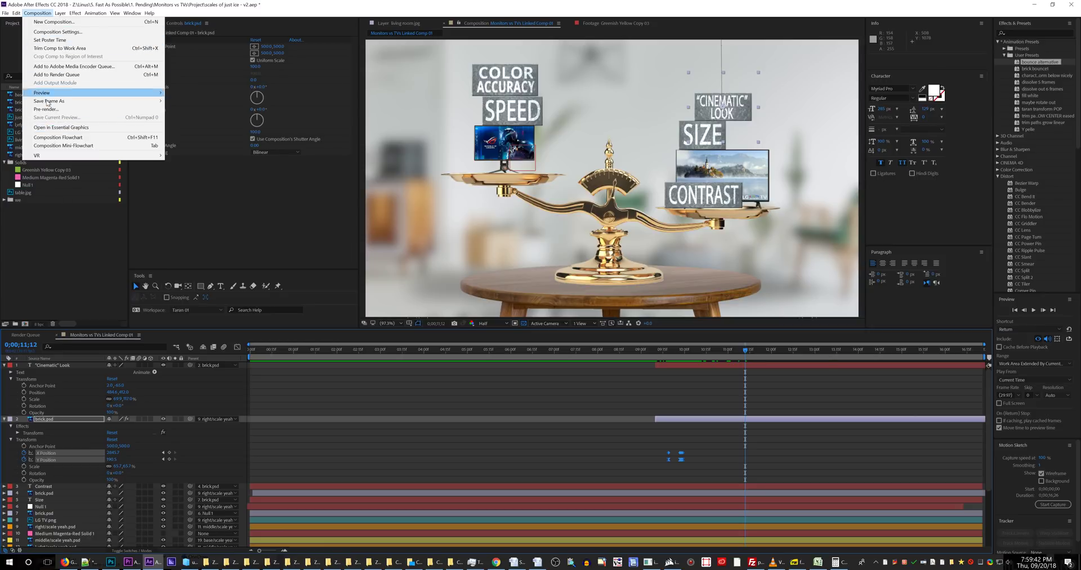
pyautogui.click(55, 15)
pyautogui.click(56, 15)
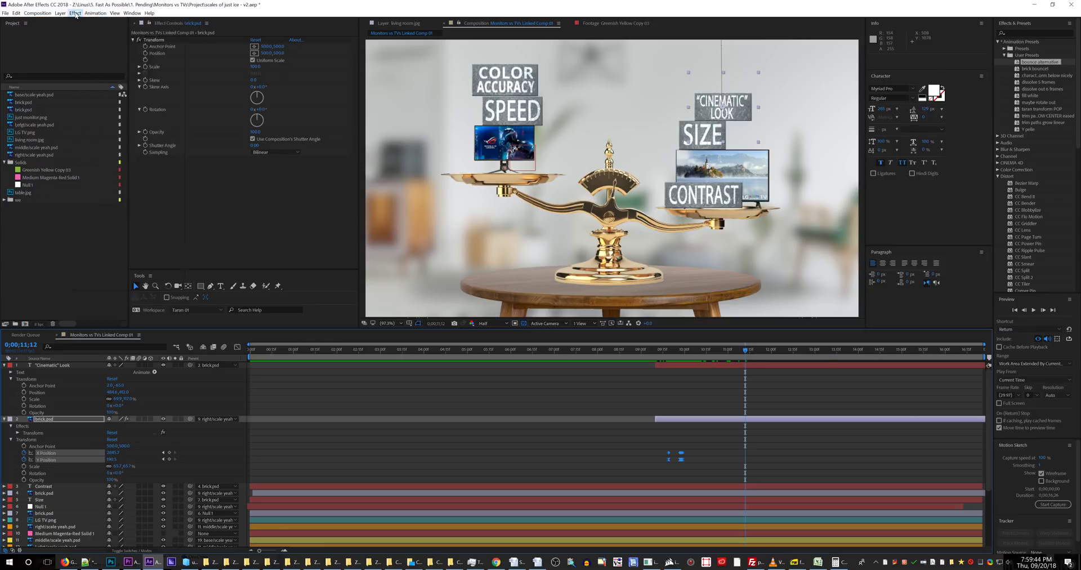
pyautogui.click(60, 13)
pyautogui.moveTo(178, 27)
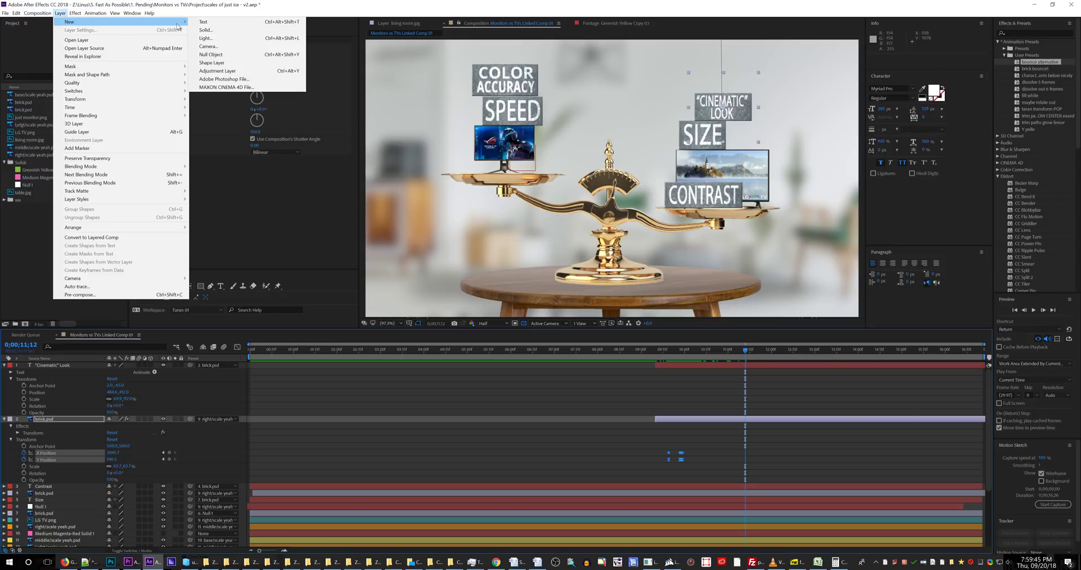
pyautogui.click(220, 62)
pyautogui.click(217, 30)
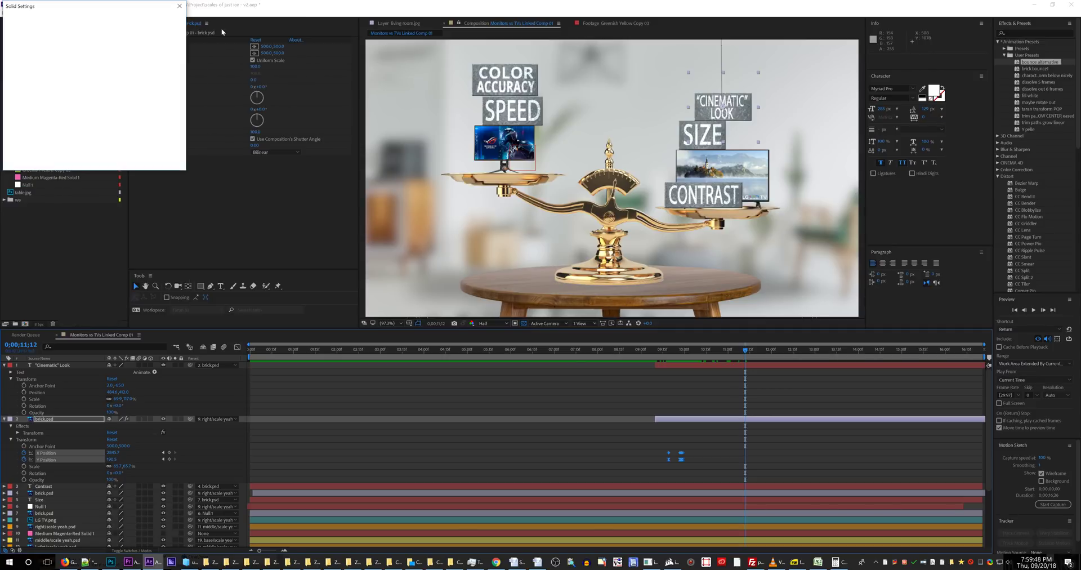
pyautogui.click(132, 161)
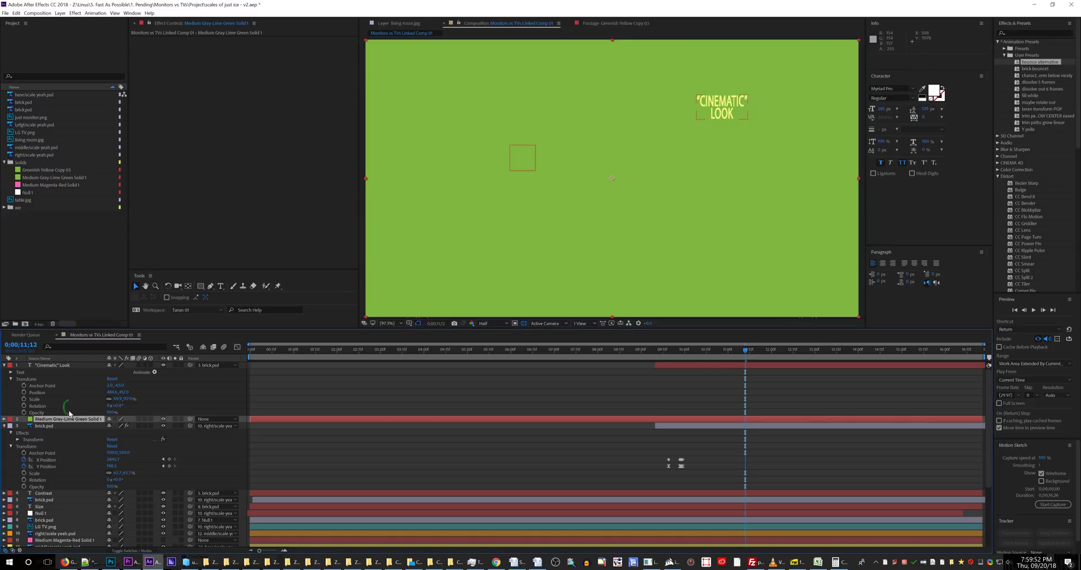
pyautogui.moveTo(69, 418); pyautogui.dragTo(66, 365)
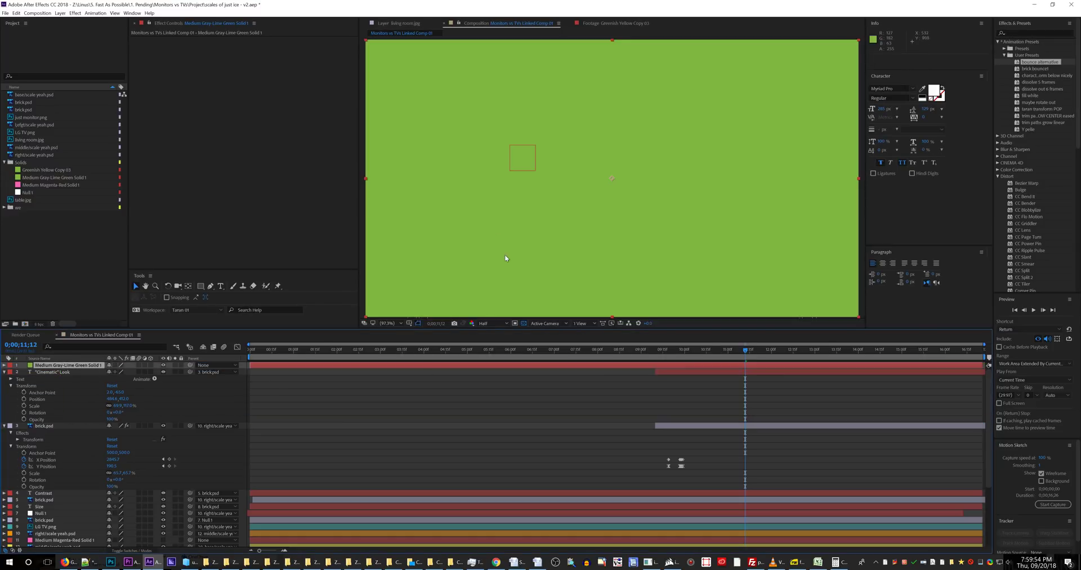
# Shrink the green solid to about 25% by 43% and move it over the left scale pan
pyautogui.moveTo(366, 179); pyautogui.dragTo(482, 187)
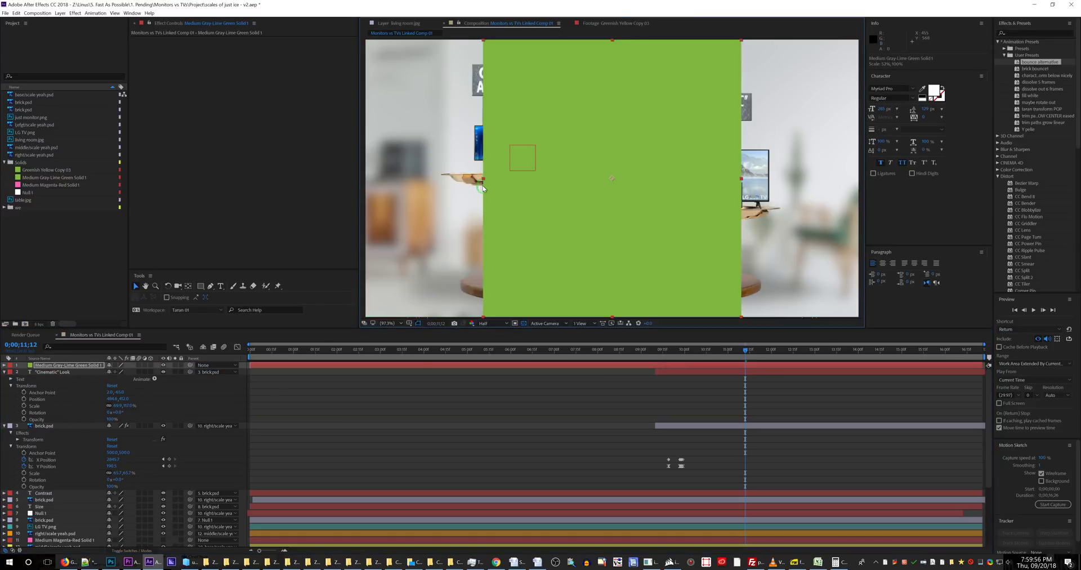
pyautogui.moveTo(483, 41); pyautogui.dragTo(551, 120)
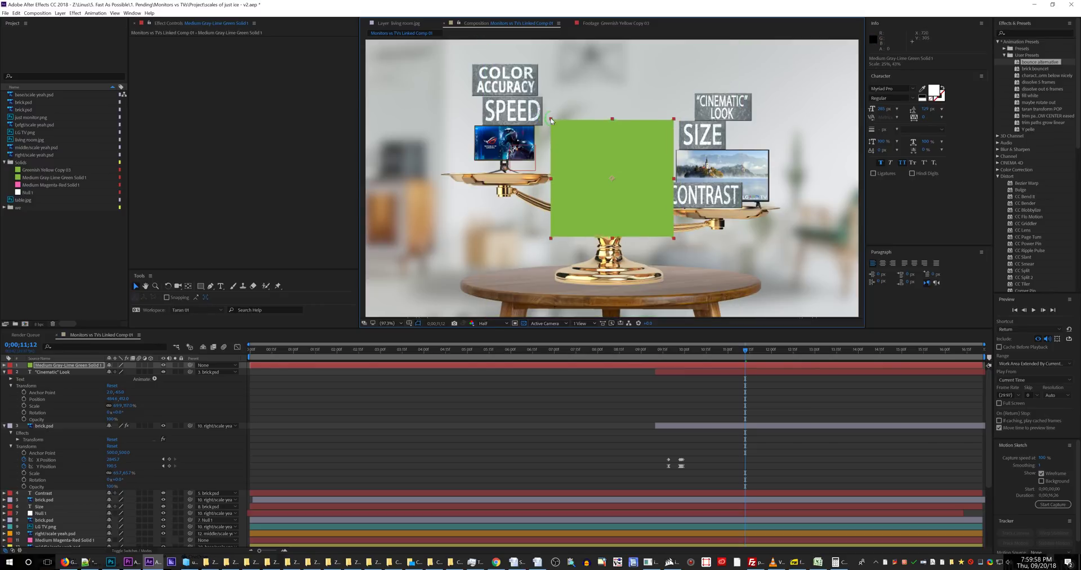
pyautogui.moveTo(610, 183); pyautogui.dragTo(504, 174)
# Set a Position keyframe for the green solid at 0;00;04;20
pyautogui.moveTo(660, 351); pyautogui.dragTo(455, 360)
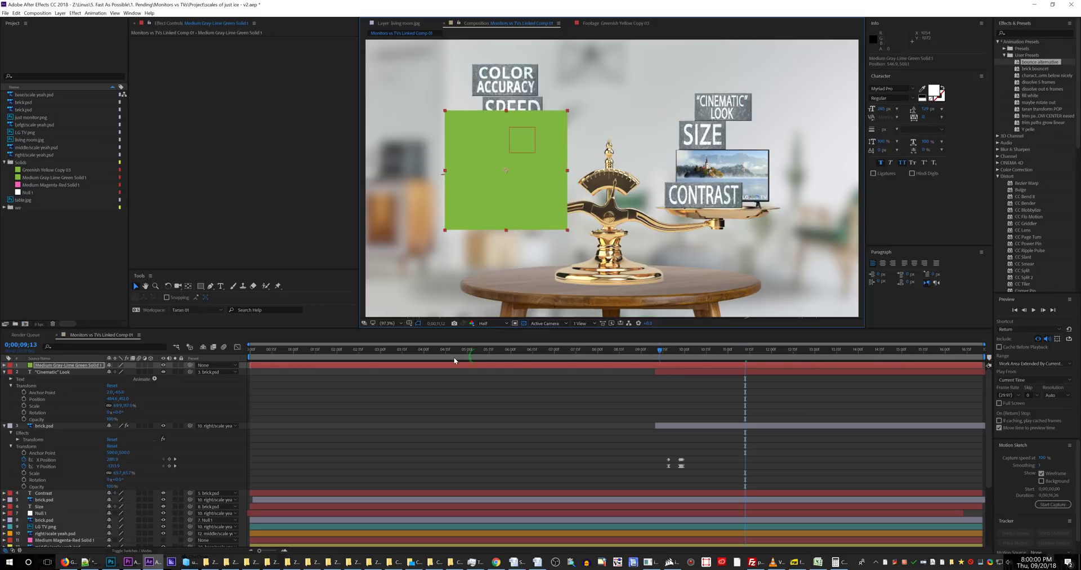
pyautogui.click(451, 357)
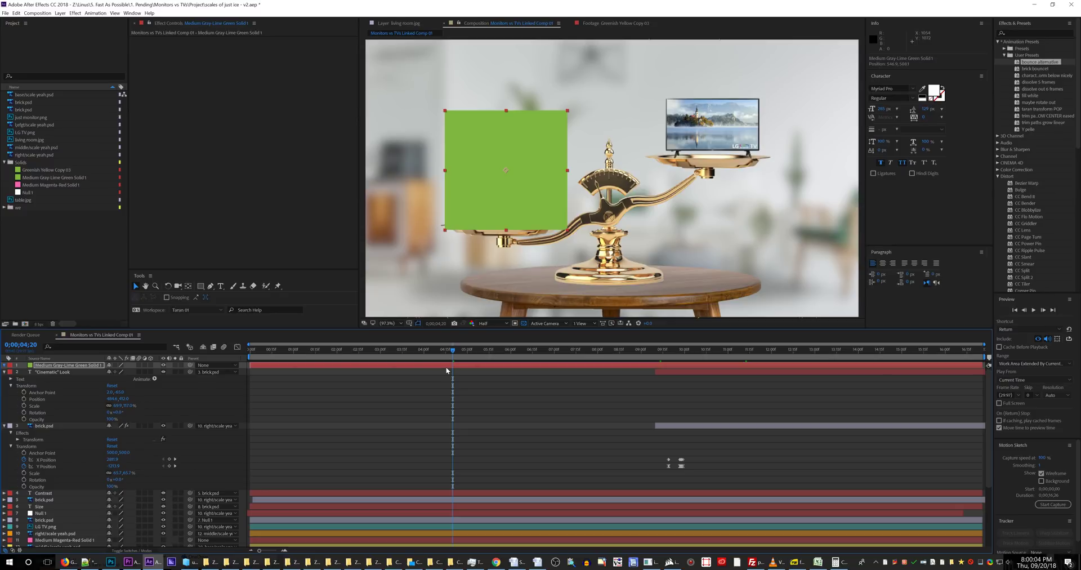
pyautogui.press('p')
pyautogui.hotkey('ctrl', '`')
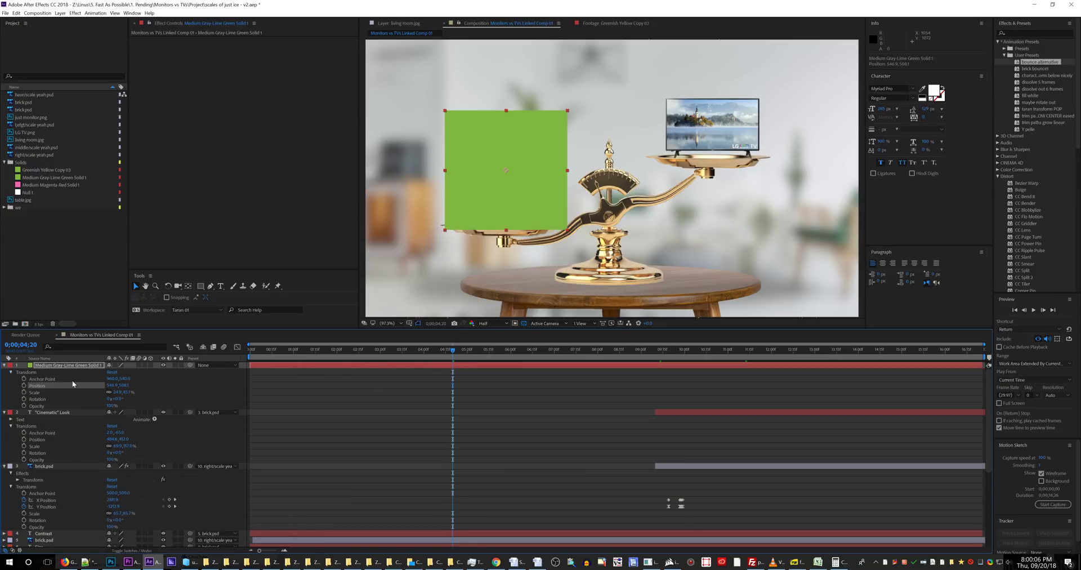
pyautogui.click(24, 385)
# At 0;00;05;15, keyframe the green solid's Position at about 929.9, 759.1
pyautogui.click(488, 350)
pyautogui.moveTo(122, 385); pyautogui.dragTo(219, 386)
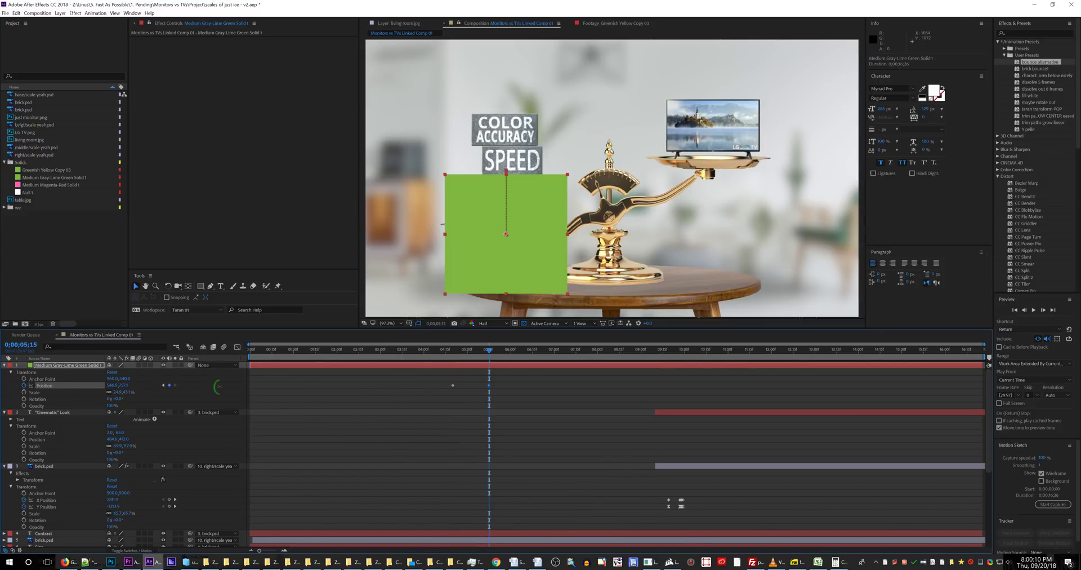
pyautogui.moveTo(111, 385); pyautogui.dragTo(269, 390)
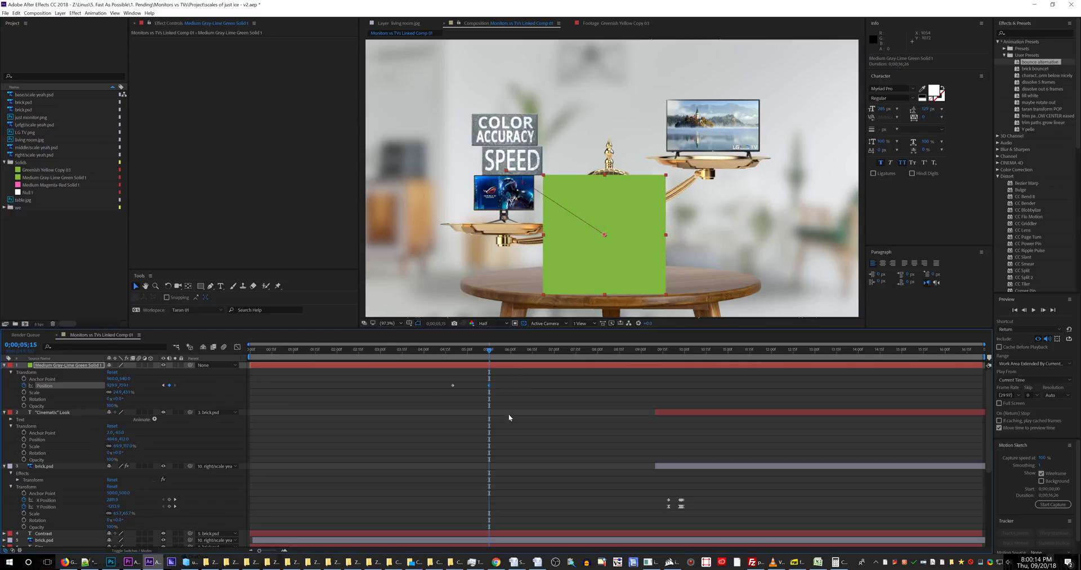
pyautogui.rightClick(489, 386)
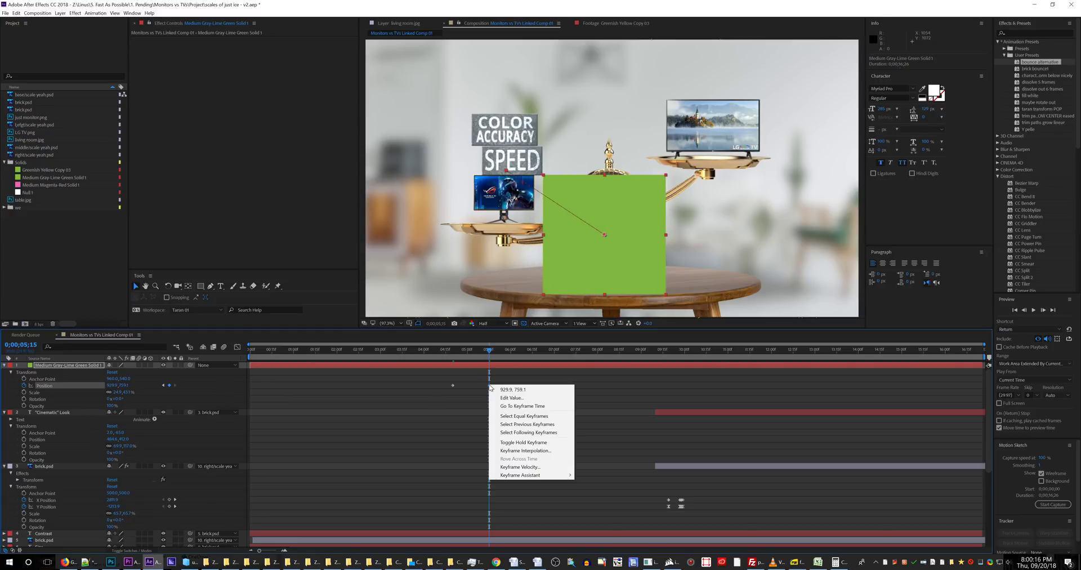
pyautogui.click(484, 386)
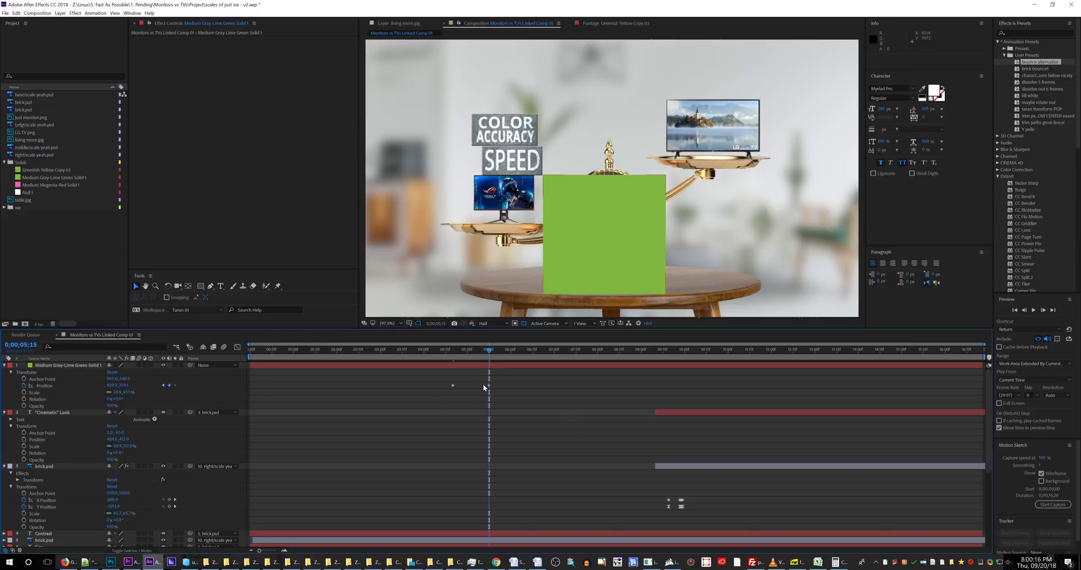
pyautogui.click(237, 347)
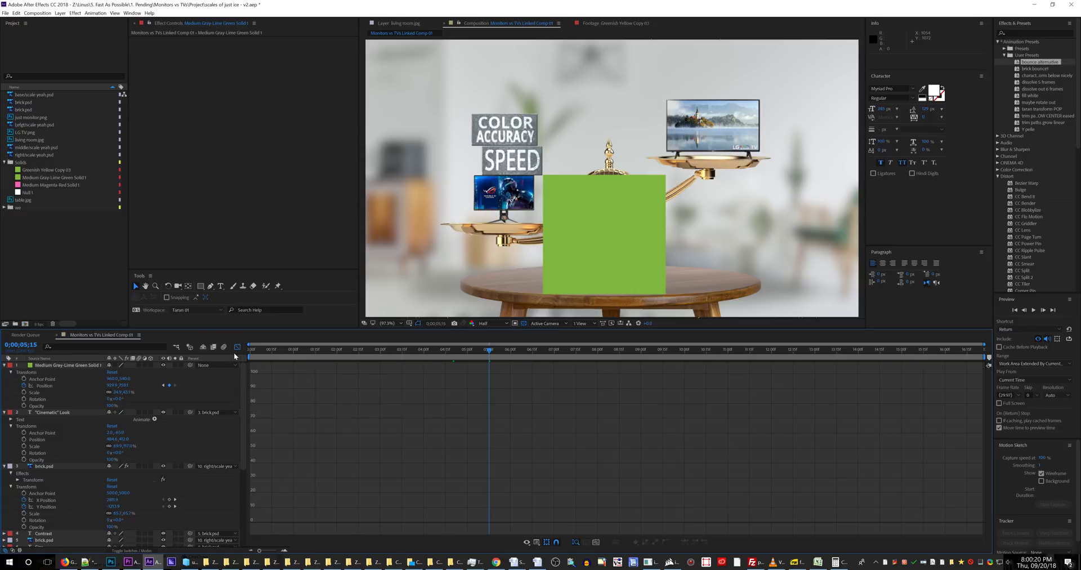
pyautogui.click(235, 348)
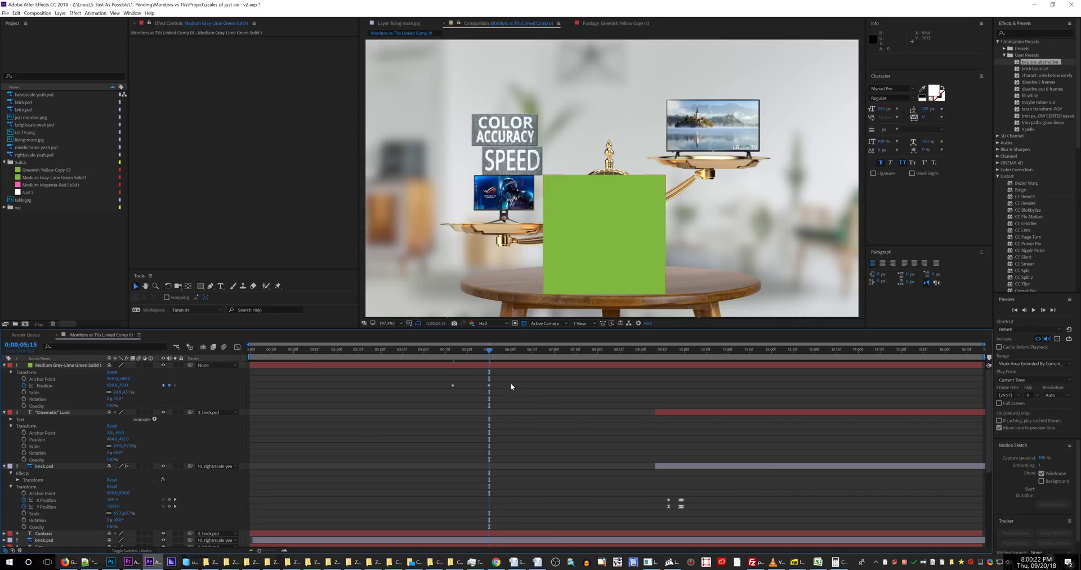
# Try to apply Easy Ease In to the solid's second Position keyframe and check its speed graph
pyautogui.rightClick(488, 385)
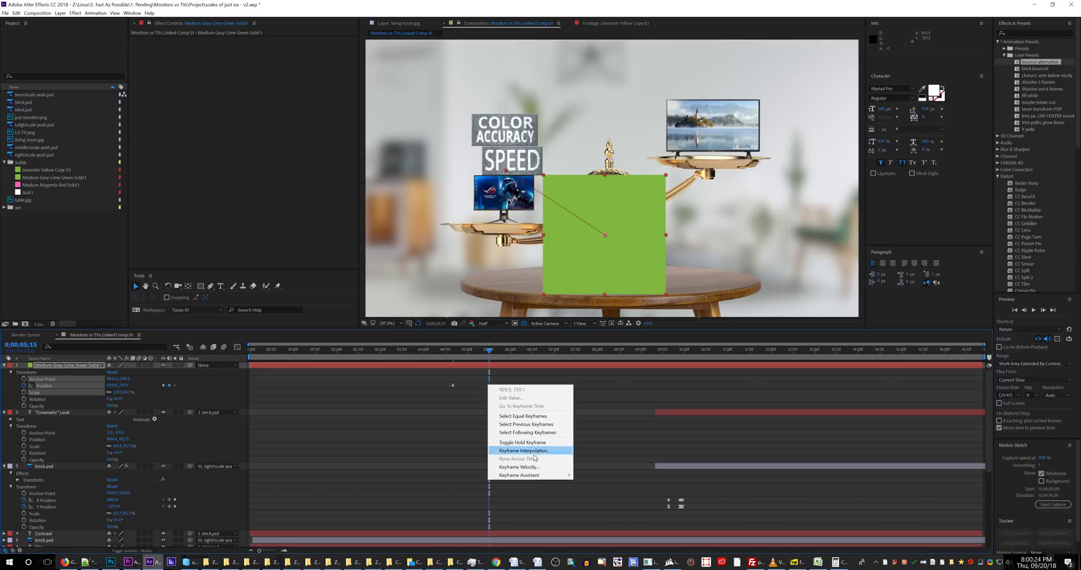
pyautogui.moveTo(536, 475)
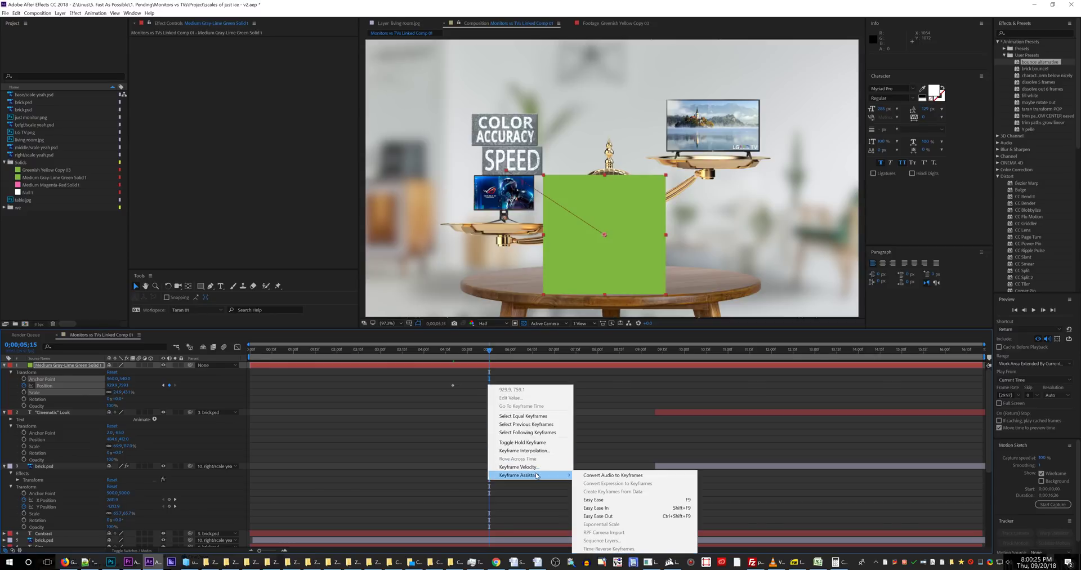
pyautogui.click(622, 512)
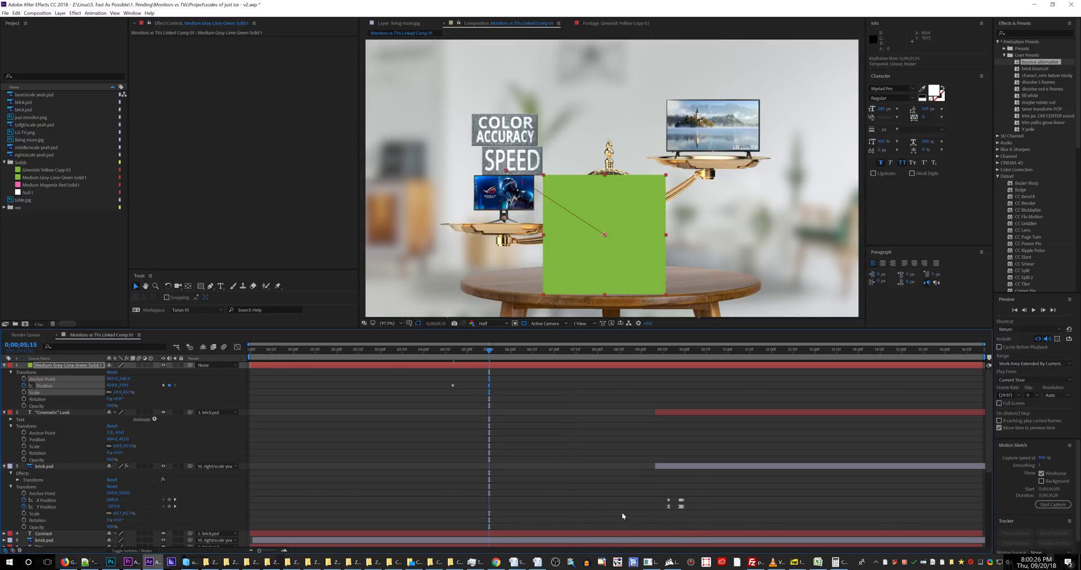
pyautogui.click(237, 347)
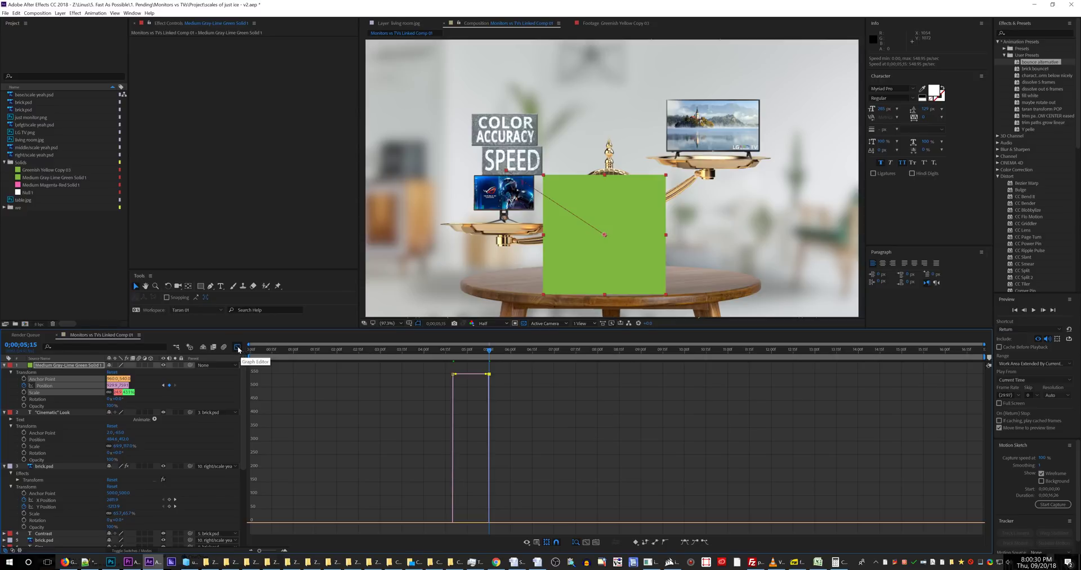
pyautogui.click(238, 348)
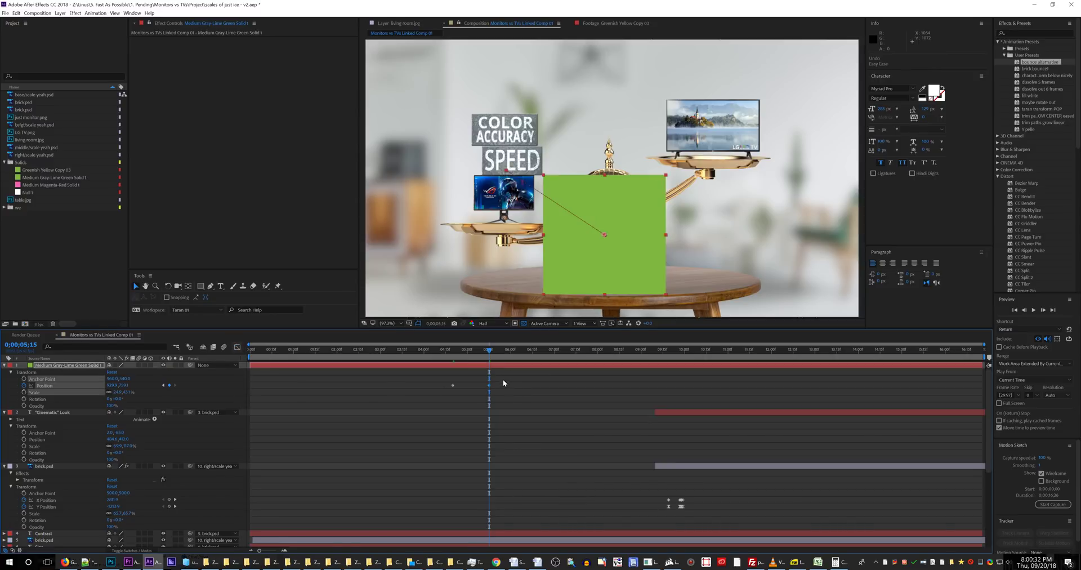
# Apply Easy Ease In to the solid's Position keyframe at 0;00;05;15 and display its curve in the Graph Editor
pyautogui.rightClick(489, 385)
pyautogui.click(542, 482)
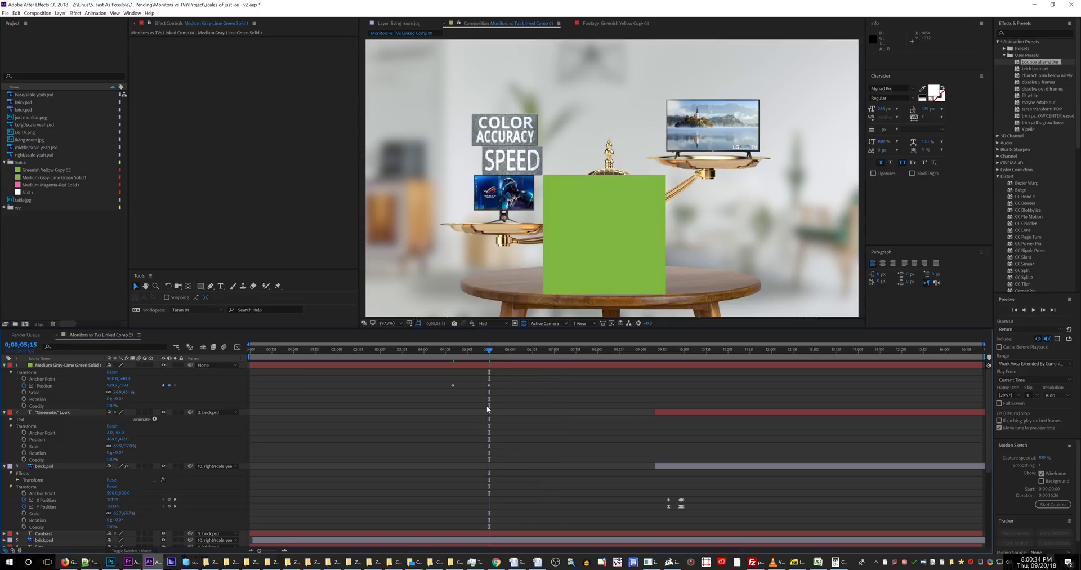
pyautogui.moveTo(495, 378); pyautogui.dragTo(480, 396)
pyautogui.rightClick(490, 387)
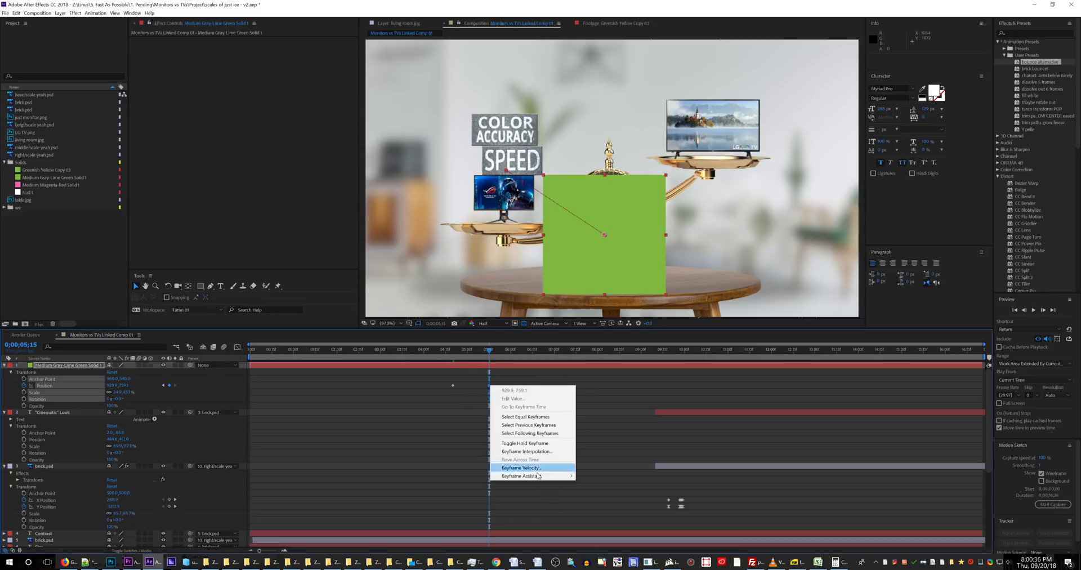
pyautogui.moveTo(554, 476)
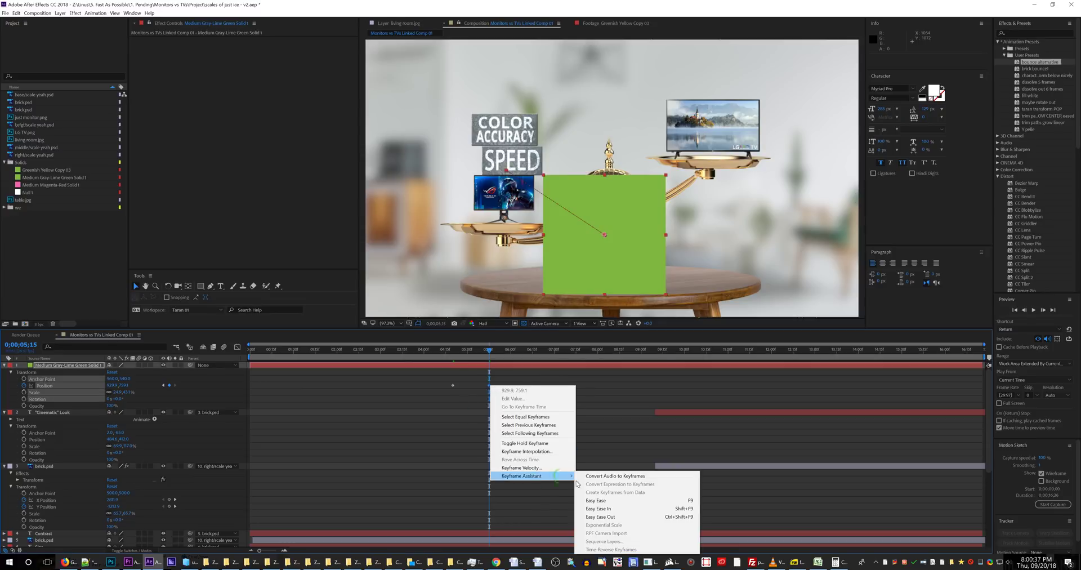
pyautogui.click(600, 508)
pyautogui.click(237, 347)
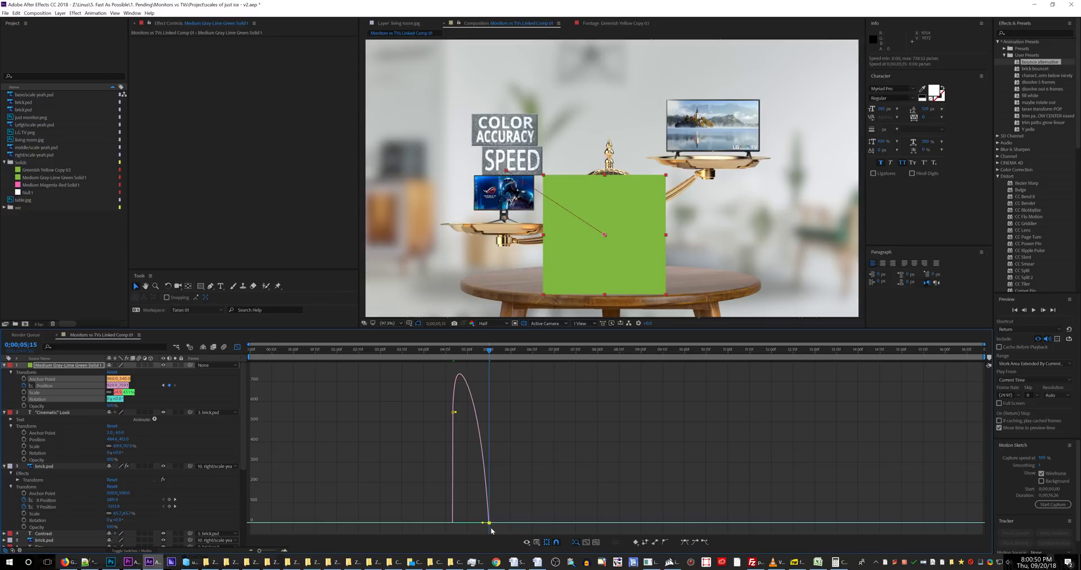
# Reshape the solid's Position speed curve with the first keyframe's outgoing handle and the last keyframe's incoming handle, scrubbing to check the motion
pyautogui.moveTo(462, 350)
pyautogui.mouseDown()
pyautogui.moveTo(447, 352)
pyautogui.moveTo(459, 358)
pyautogui.mouseUp()
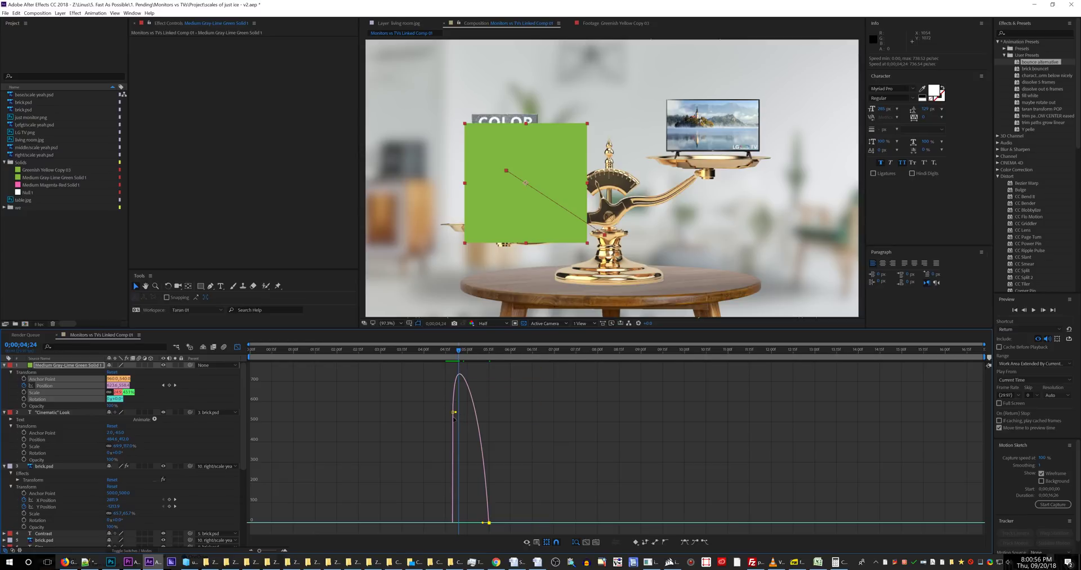
pyautogui.moveTo(454, 412)
pyautogui.mouseDown()
pyautogui.moveTo(437, 414)
pyautogui.moveTo(457, 413)
pyautogui.mouseUp()
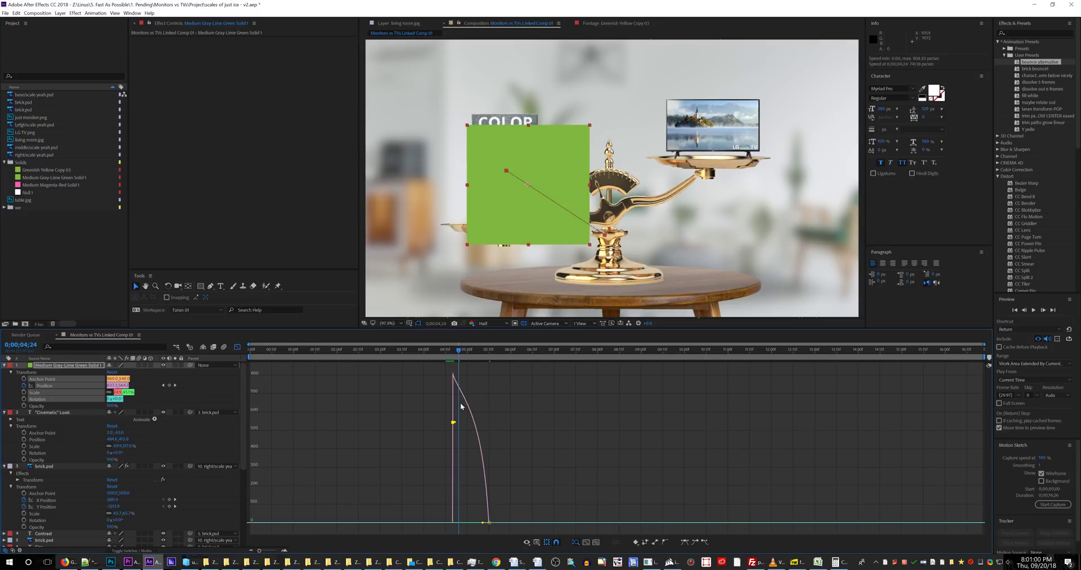
pyautogui.moveTo(466, 351); pyautogui.dragTo(486, 357)
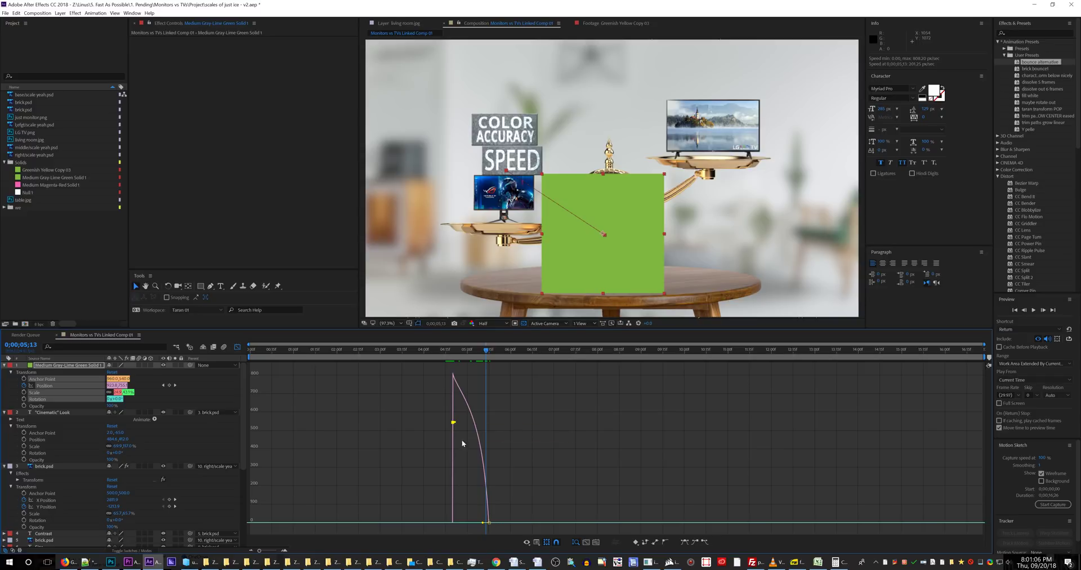
pyautogui.moveTo(454, 423); pyautogui.dragTo(425, 422)
pyautogui.click(472, 353)
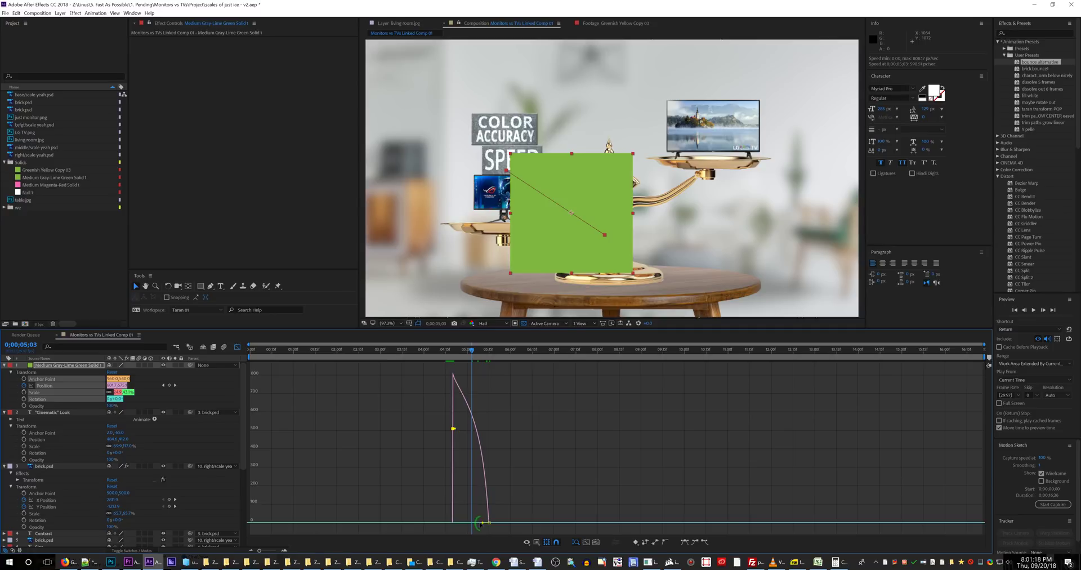
pyautogui.moveTo(482, 523); pyautogui.dragTo(490, 529)
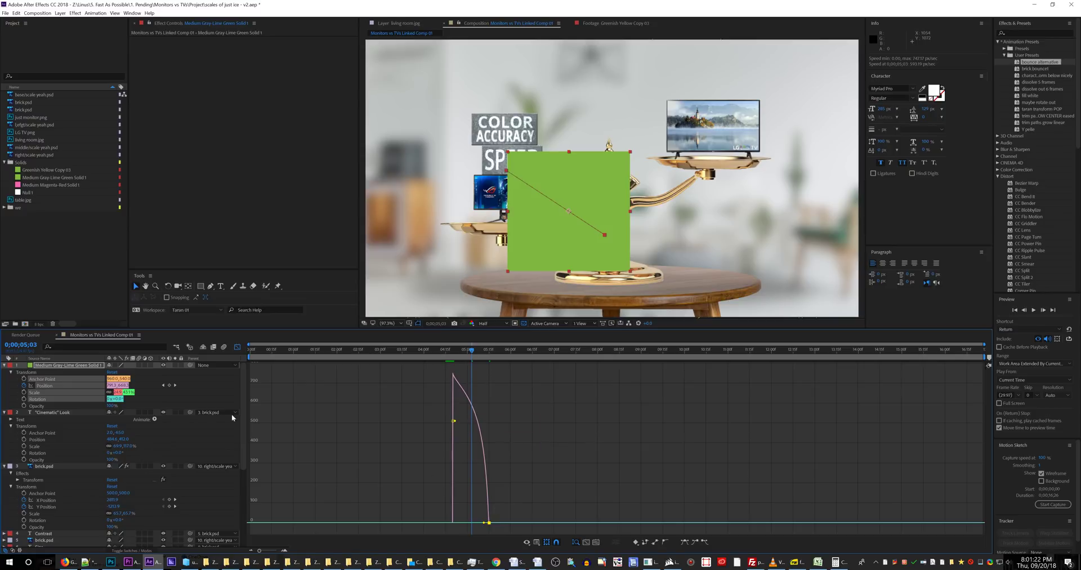
# Undo the speed curve adjustments and the Easy Ease In on the solid's Position keyframes
pyautogui.hotkey('ctrl', 'z')
pyautogui.hotkey('ctrl', 'z')
pyautogui.hotkey('ctrl', 'z')
pyautogui.hotkey('ctrl', 'z')
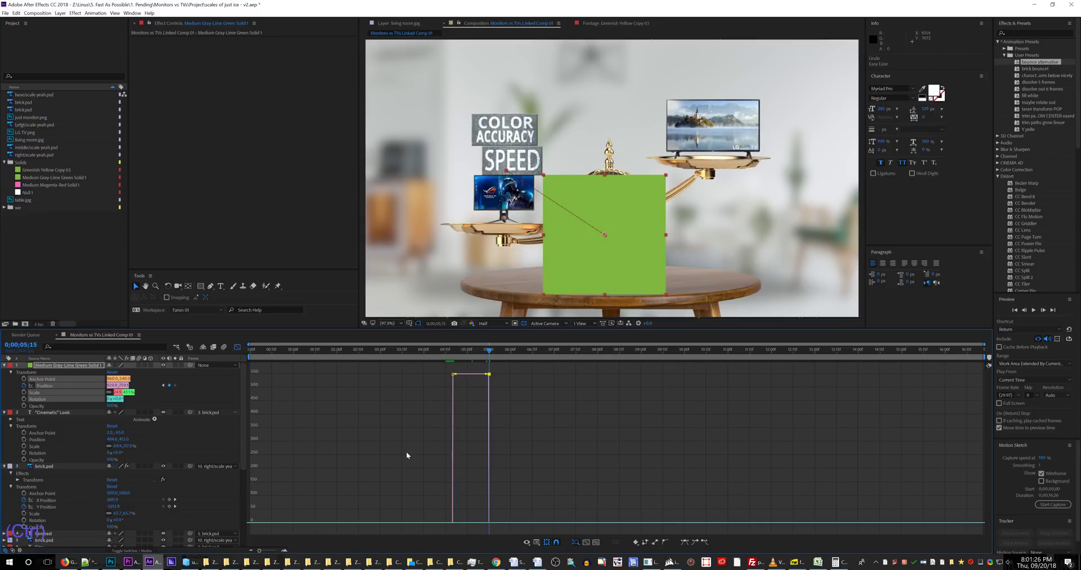
pyautogui.press('ctrl')
# Try Easy Ease Out on the solid's first Position keyframe and drag the last keyframe of its speed graph further along the timeline
pyautogui.hotkey('shift', 'F3')
pyautogui.rightClick(453, 387)
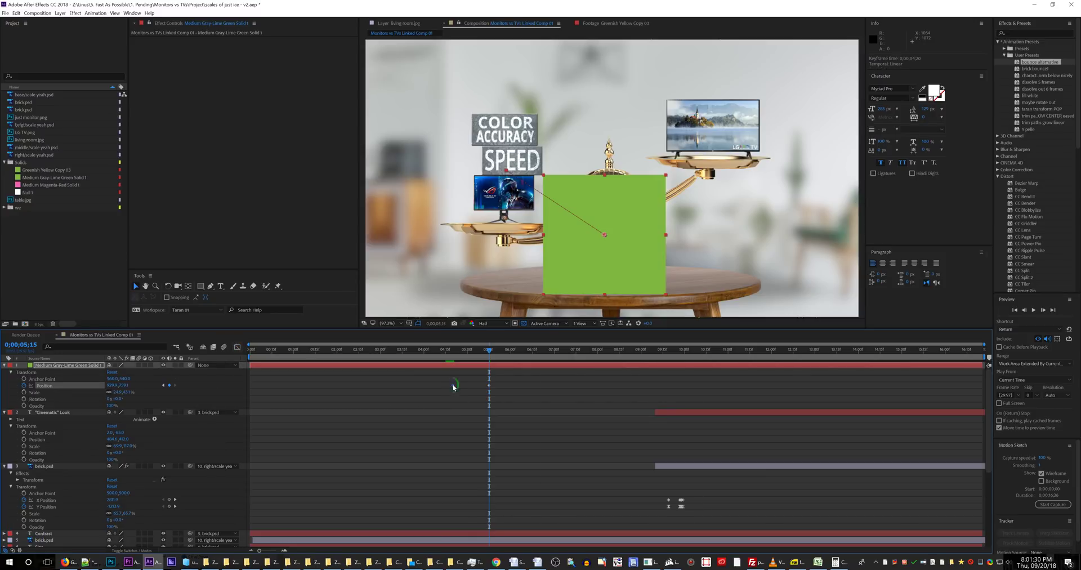
pyautogui.moveTo(501, 474)
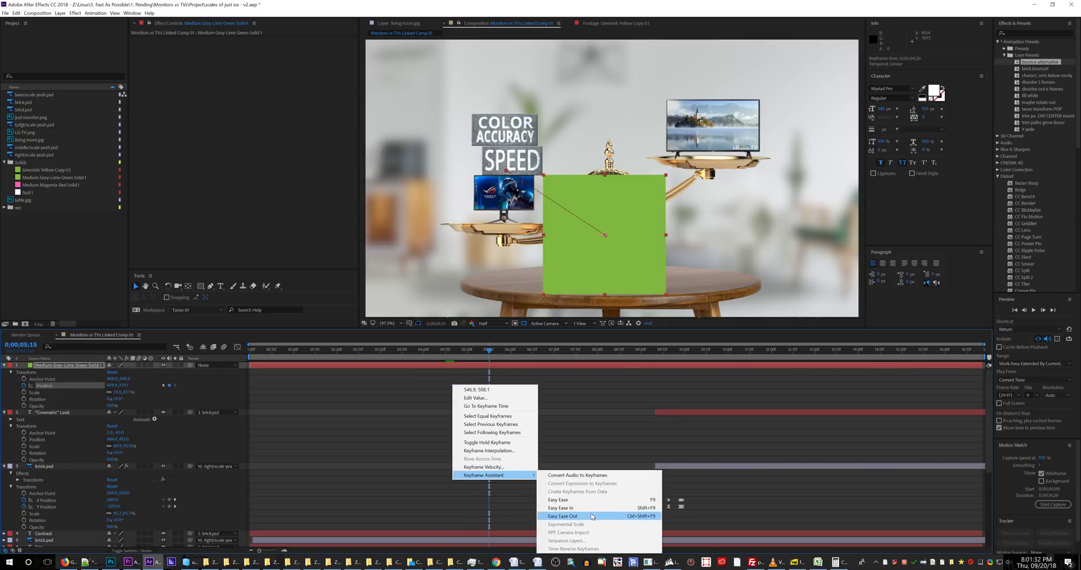
pyautogui.click(563, 515)
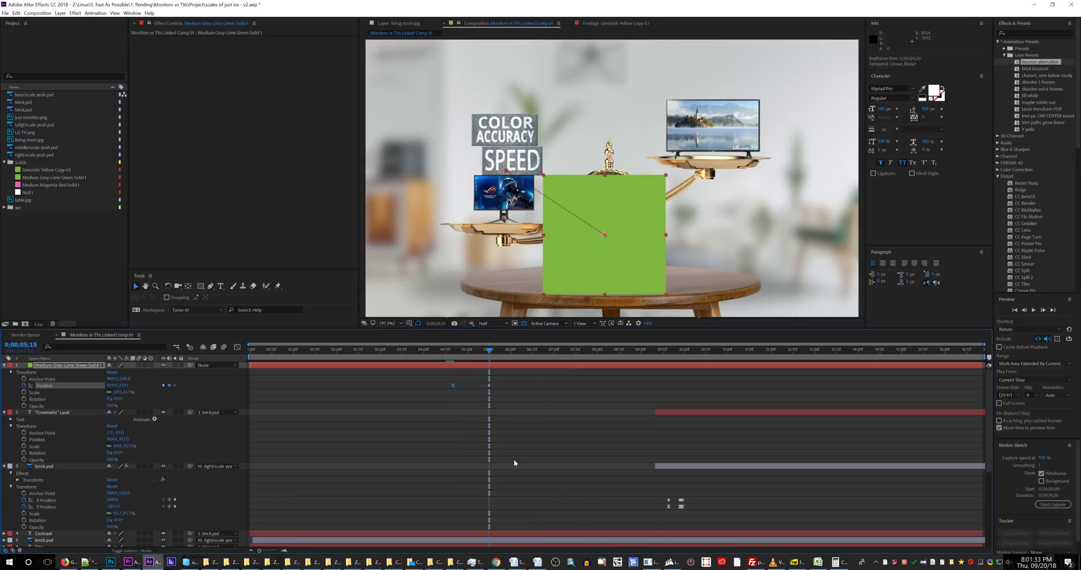
pyautogui.click(237, 347)
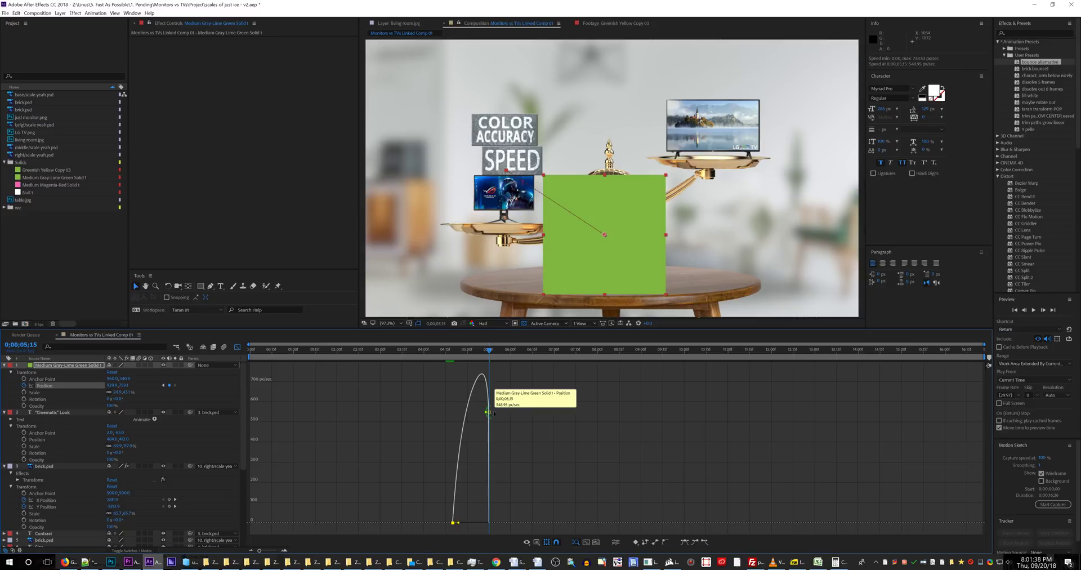
pyautogui.moveTo(488, 411); pyautogui.dragTo(558, 413)
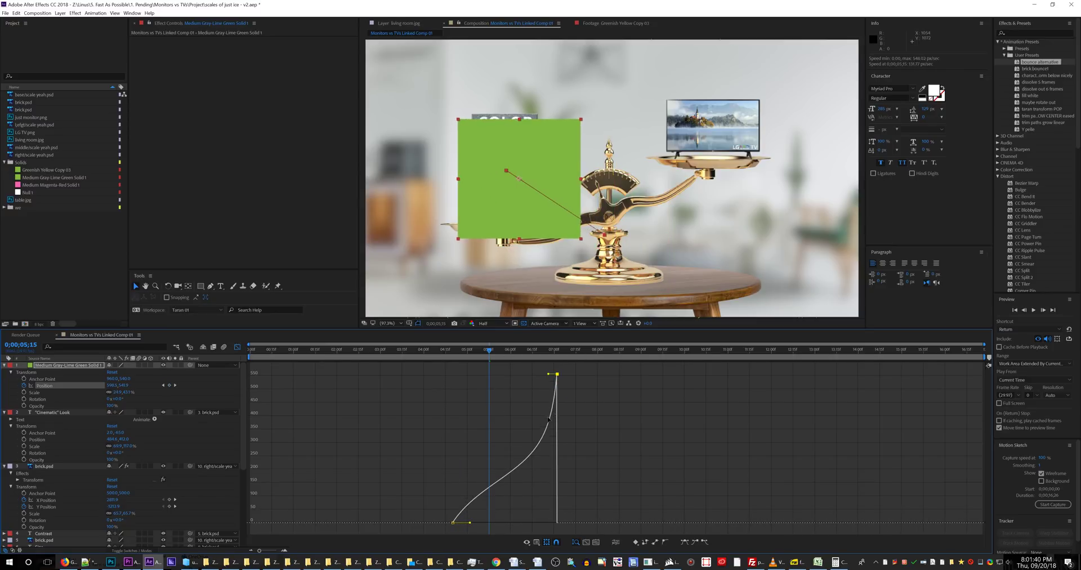
pyautogui.hotkey('ctrl', 'z')
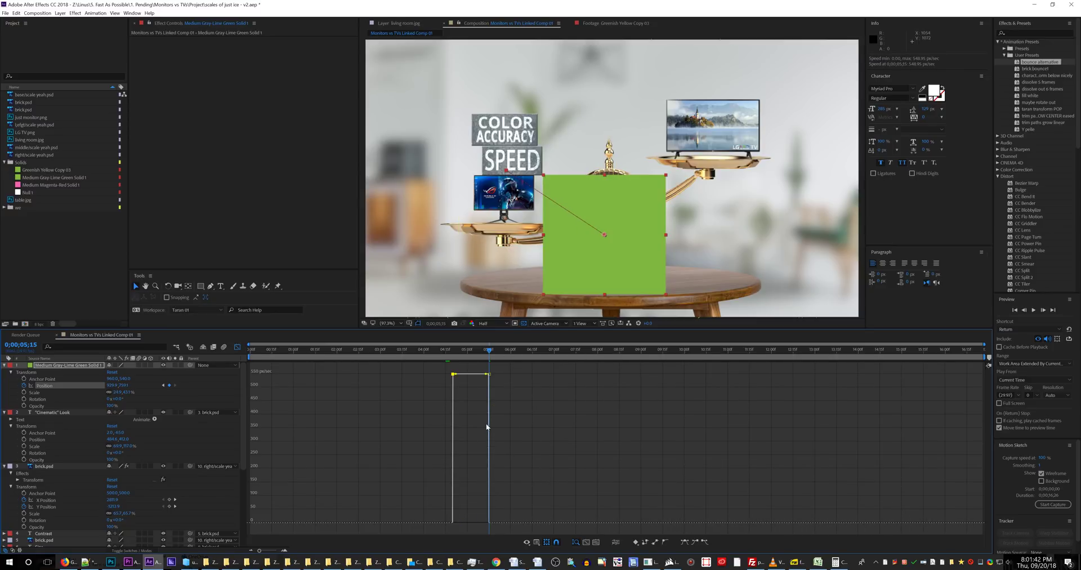
# Move the solid's second Position keyframe to between the six- and seven-second marks, with the layer-bar timeline displayed, and deselect it
pyautogui.hotkey('shift', 'F3')
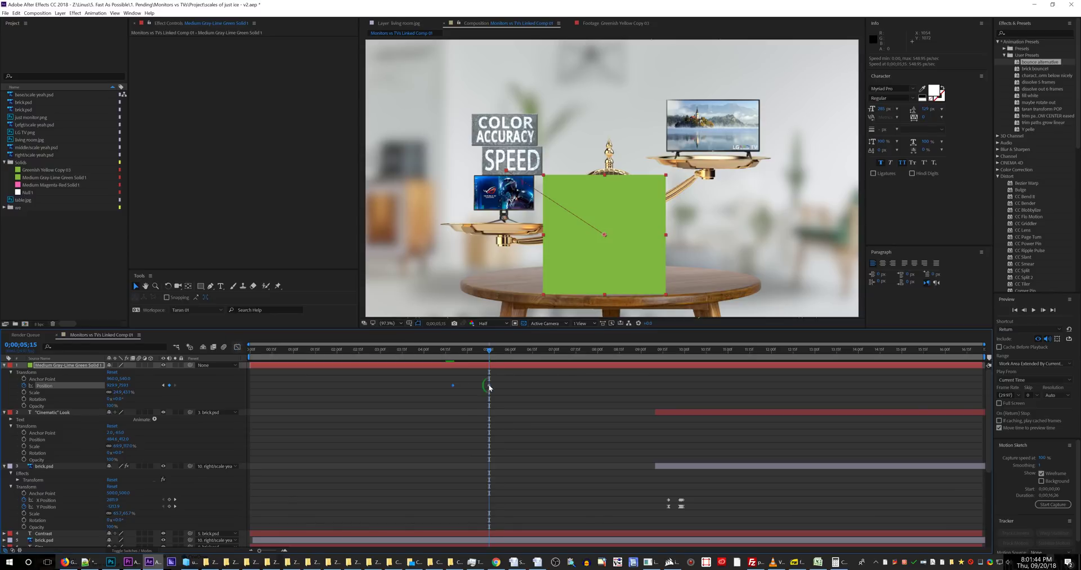
pyautogui.moveTo(489, 385); pyautogui.dragTo(541, 387)
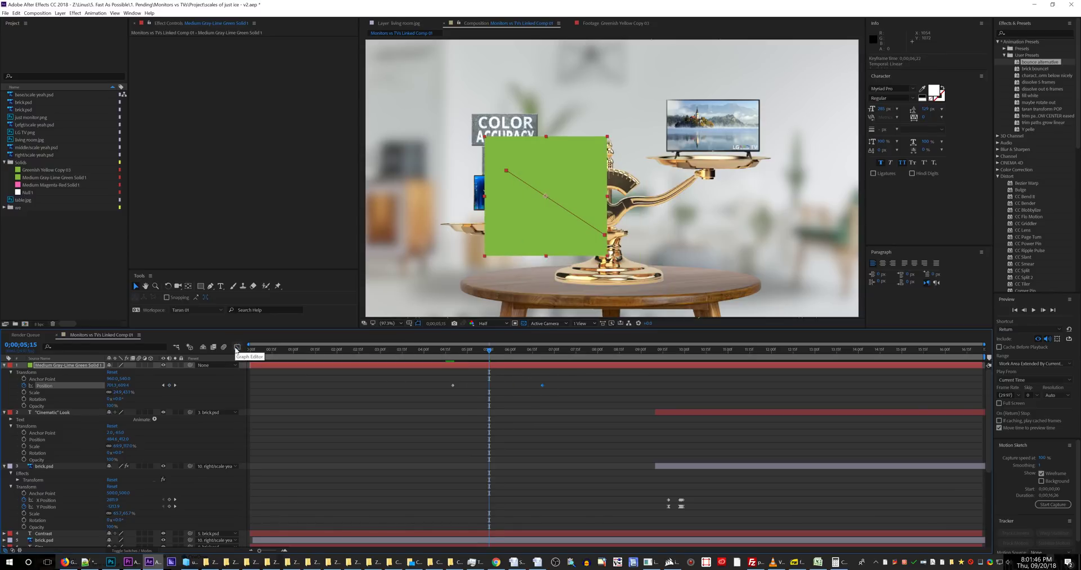
pyautogui.click(203, 382)
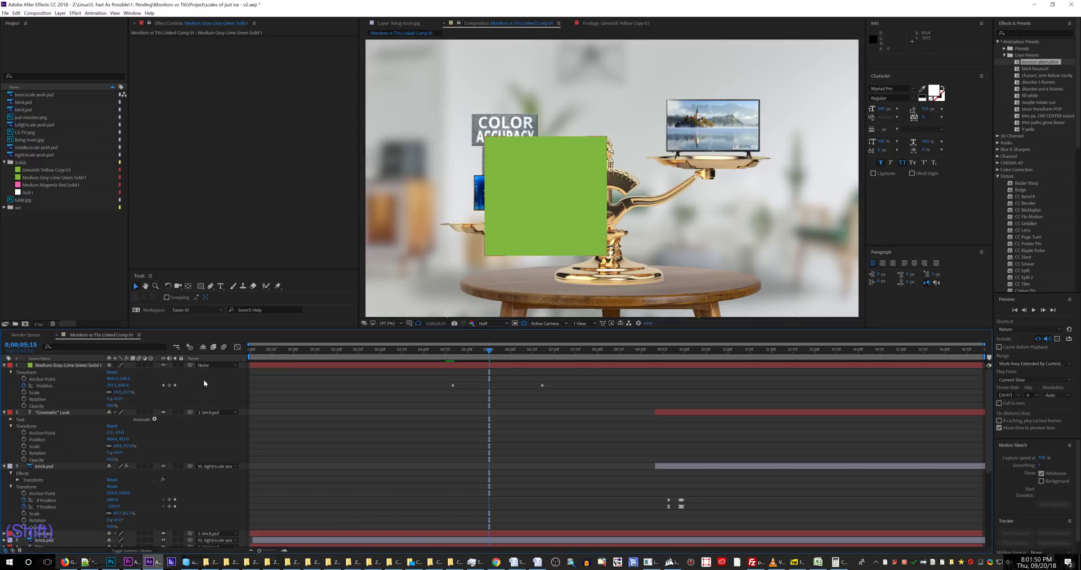
# Search the keyboard shortcuts for "graph edit" and test the Show/Hide Graph Editor shortcut
pyautogui.hotkey('ctrl', 'alt', "'")
pyautogui.click(312, 319)
pyautogui.write('graph')
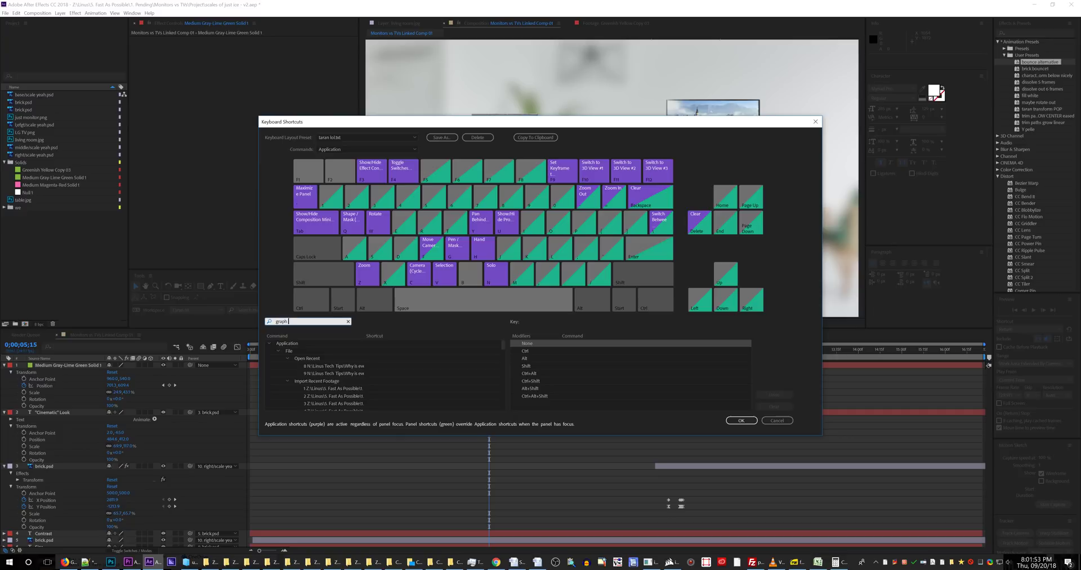
pyautogui.press('BackSpace')
pyautogui.write('h edit')
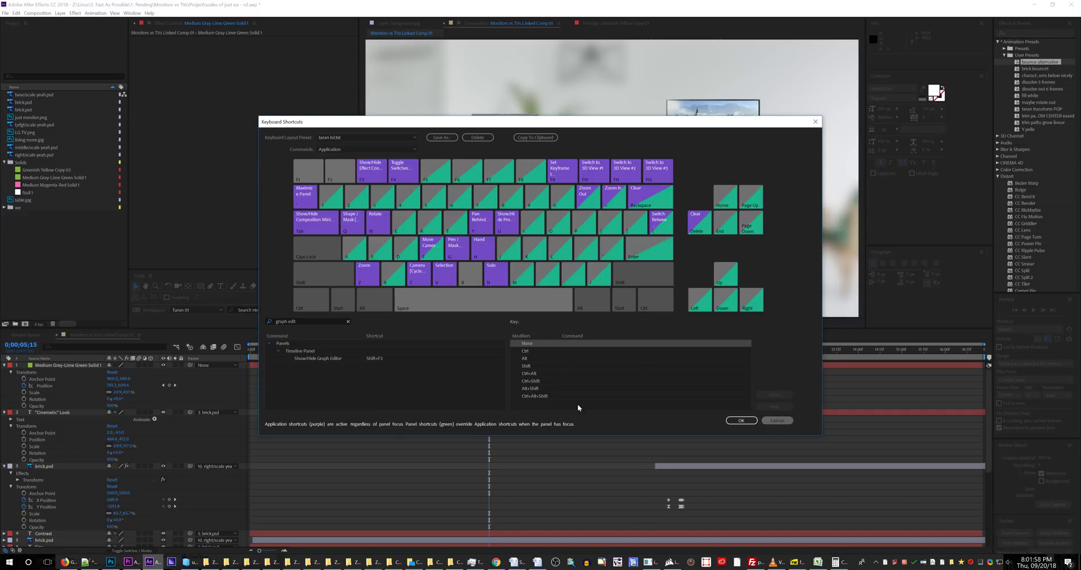
pyautogui.press('Escape')
pyautogui.hotkey('shift', 'F3')
pyautogui.hotkey('shift', 'F3')
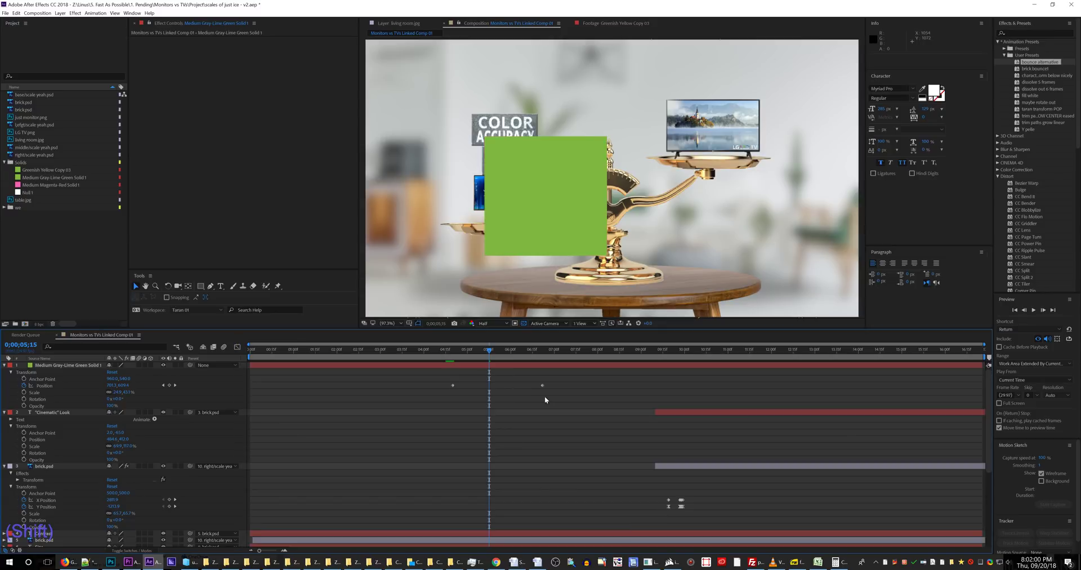
# Apply Easy Ease In to the solid's first Position keyframe and display its speed curve in the Graph Editor
pyautogui.rightClick(452, 385)
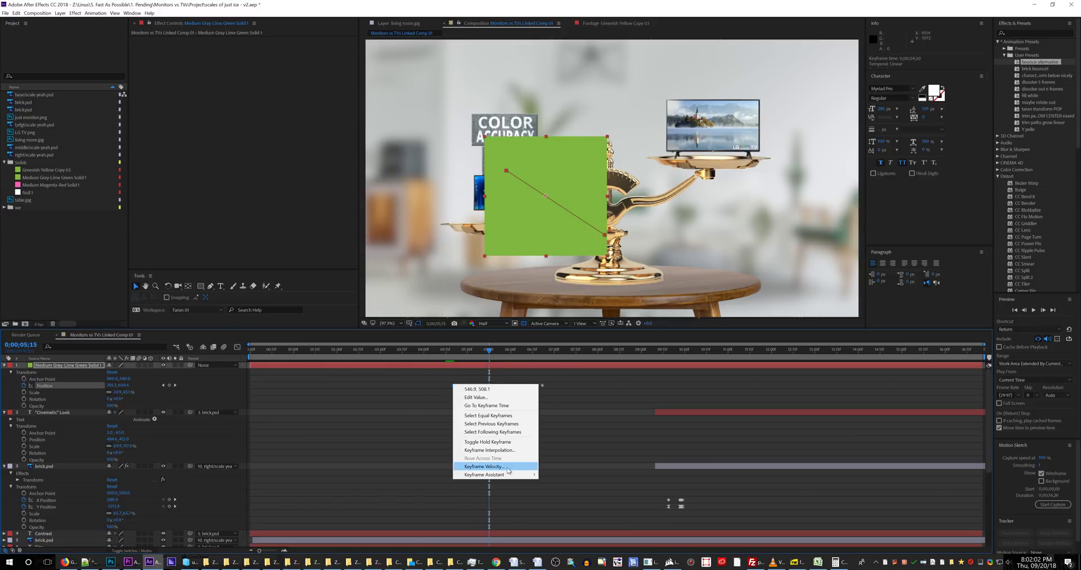
pyautogui.moveTo(495, 474)
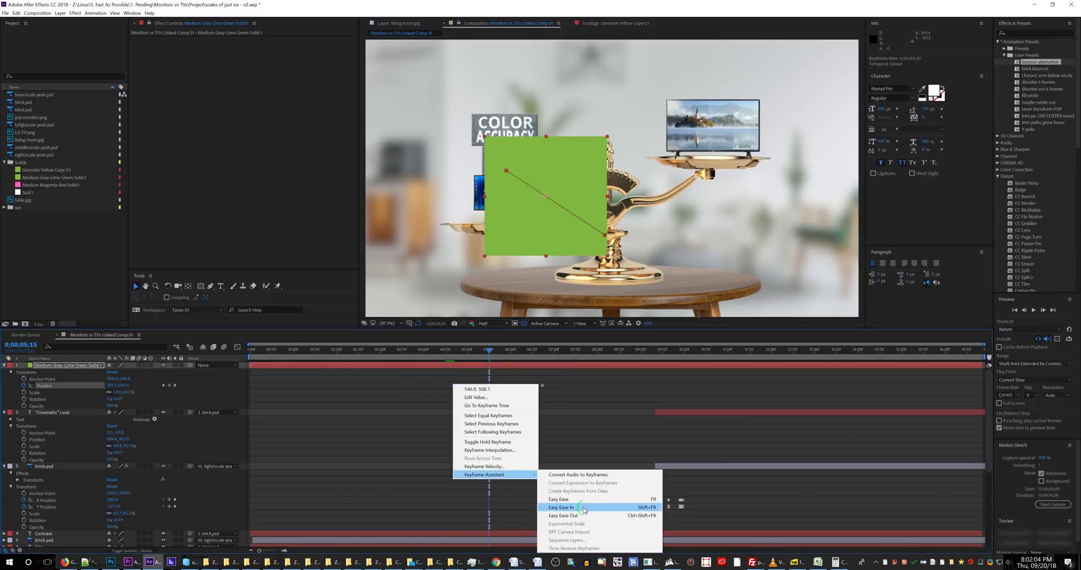
pyautogui.click(584, 509)
pyautogui.click(237, 347)
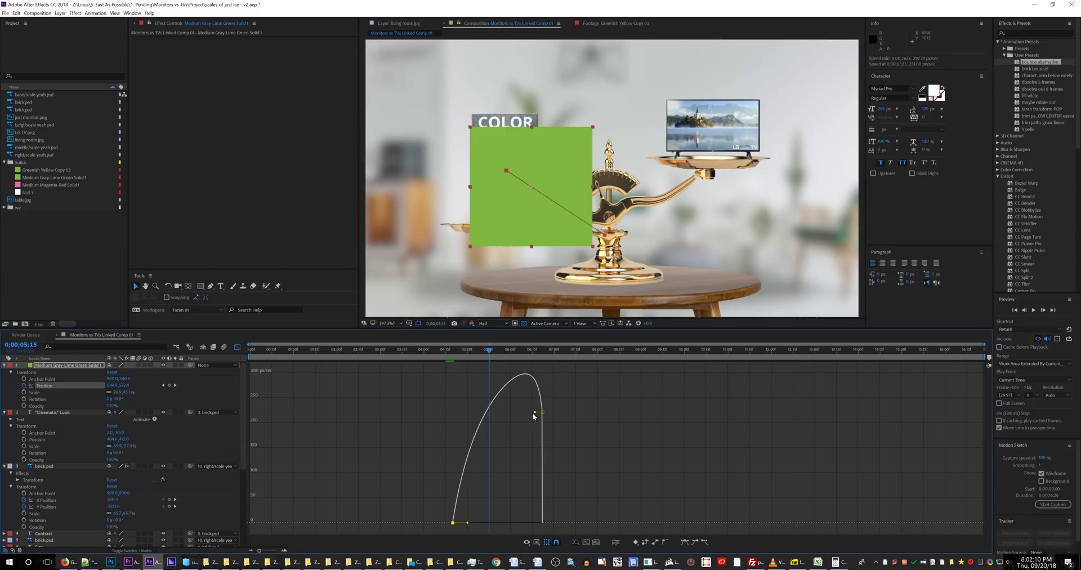
# Try reshaping the Position speed curve at the last keyframe, return it to its rounded shape and select that keyframe
pyautogui.moveTo(542, 413); pyautogui.dragTo(545, 426)
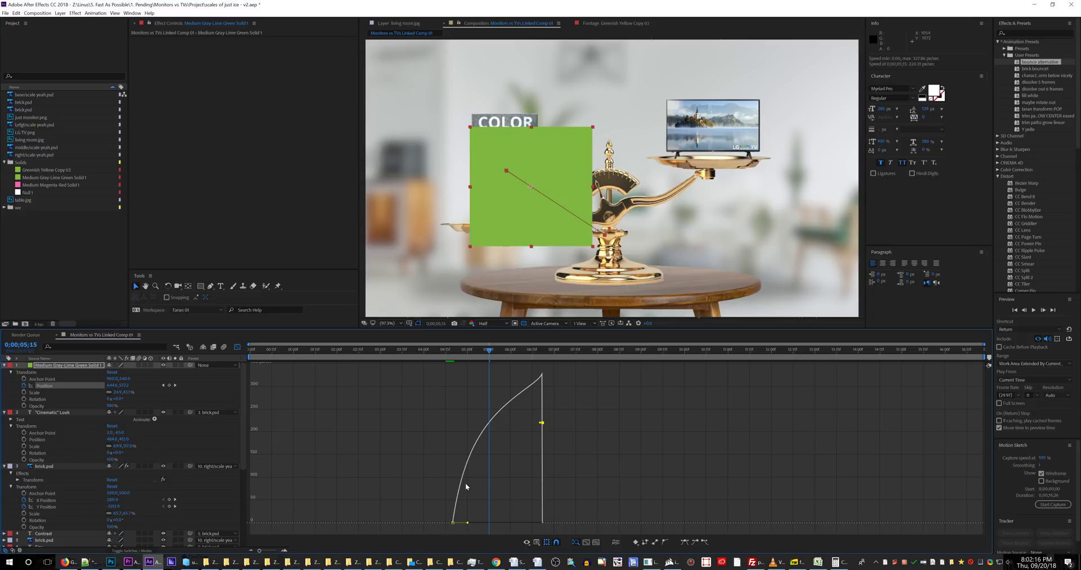
pyautogui.moveTo(540, 423); pyautogui.dragTo(534, 413)
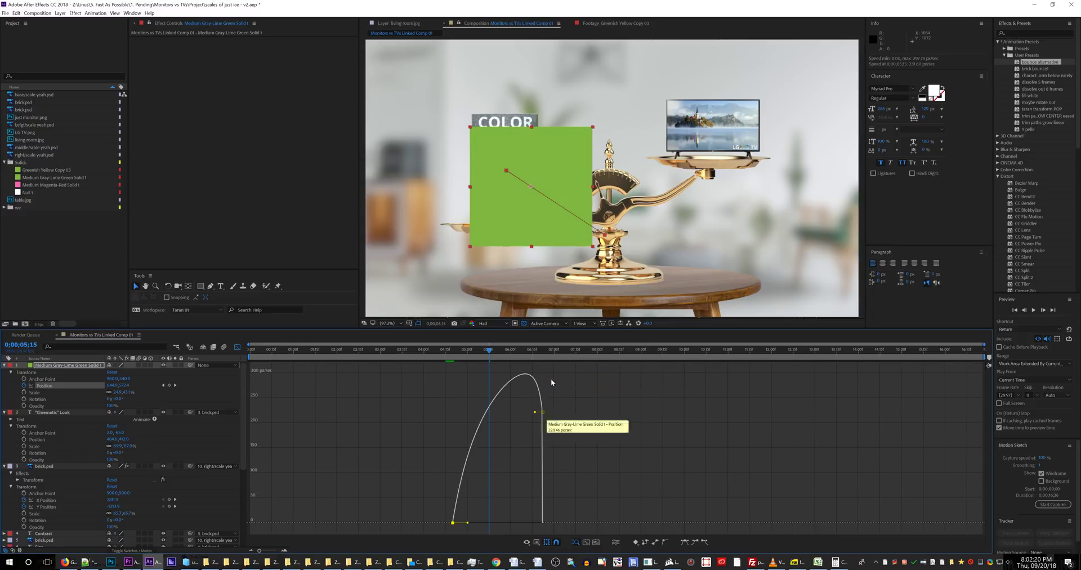
pyautogui.click(542, 412)
# Switch to the Notepad++ question list, highlight the question about slow playing with unfinished RAM previews, and return to After Effects
pyautogui.press('KP_Add')
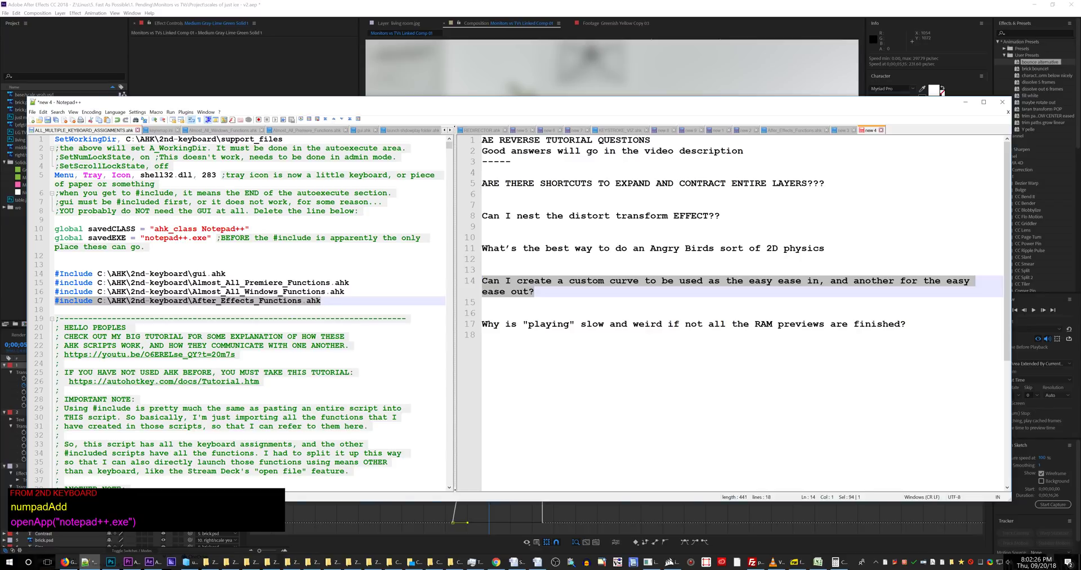
pyautogui.click(619, 303)
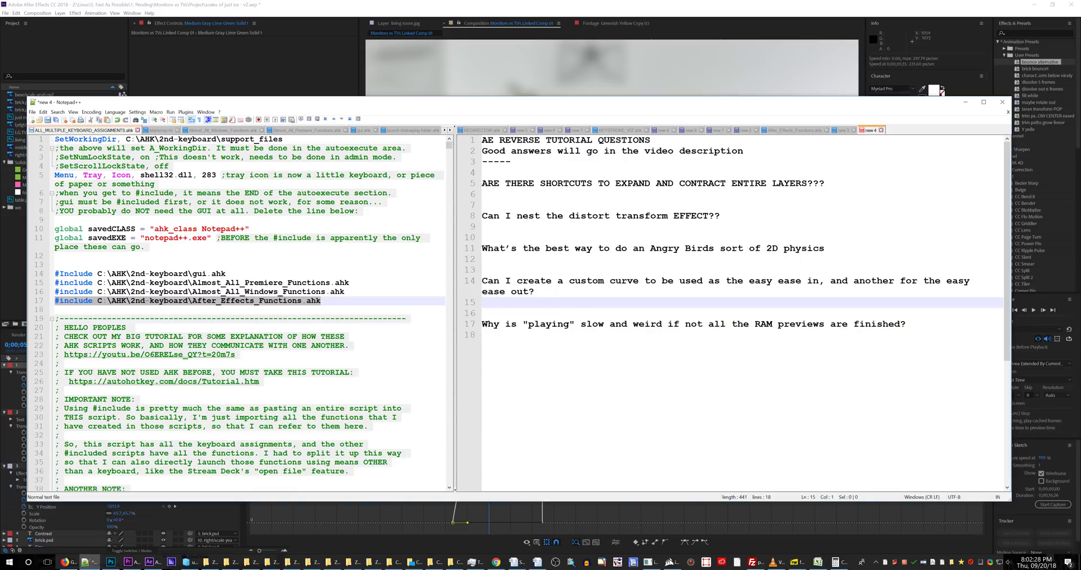
pyautogui.moveTo(917, 333); pyautogui.dragTo(430, 317)
pyautogui.click(395, 2)
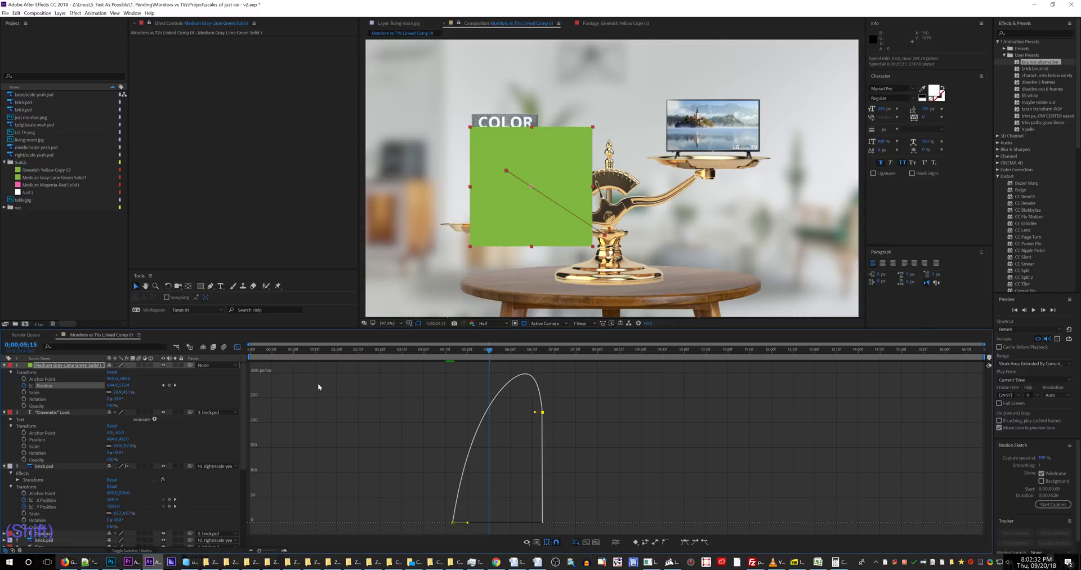
# Hide the Graph Editor and collapse the green solid and the expanded brick.psd layer in the timeline
pyautogui.hotkey('shift', 'F3')
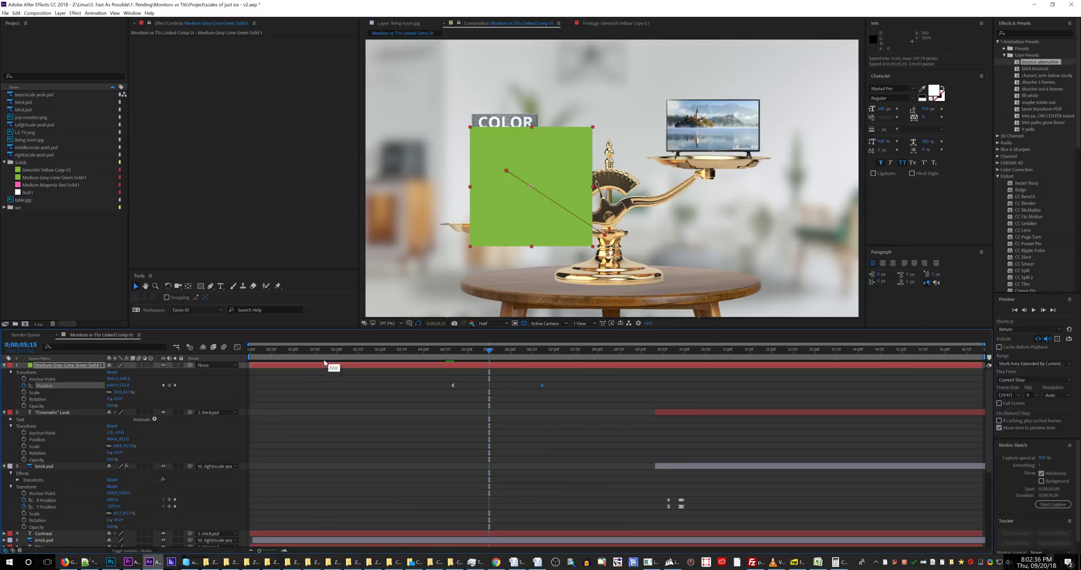
pyautogui.click(5, 365)
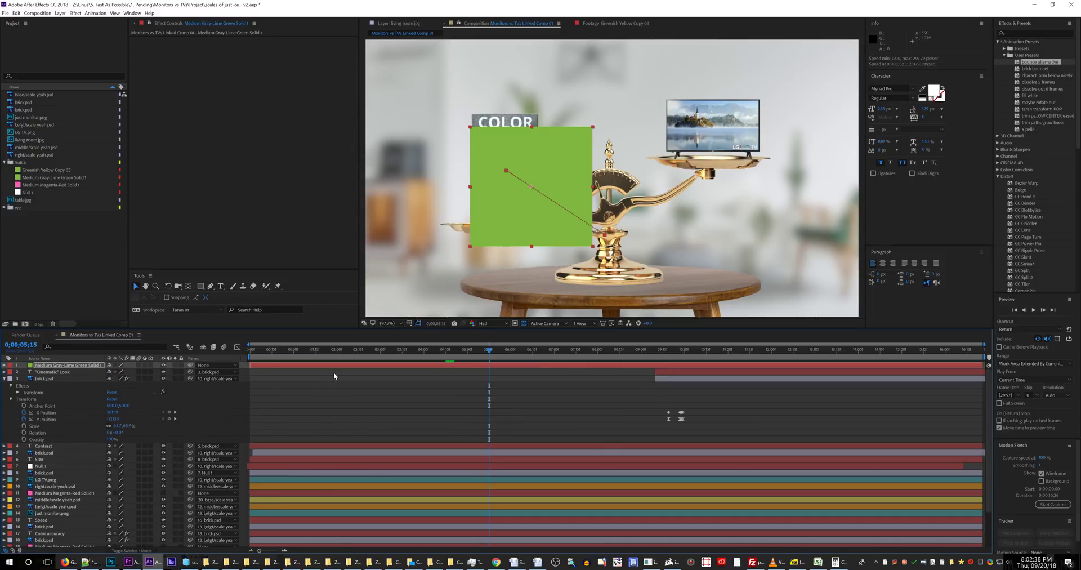
pyautogui.click(11, 386)
pyautogui.click(4, 378)
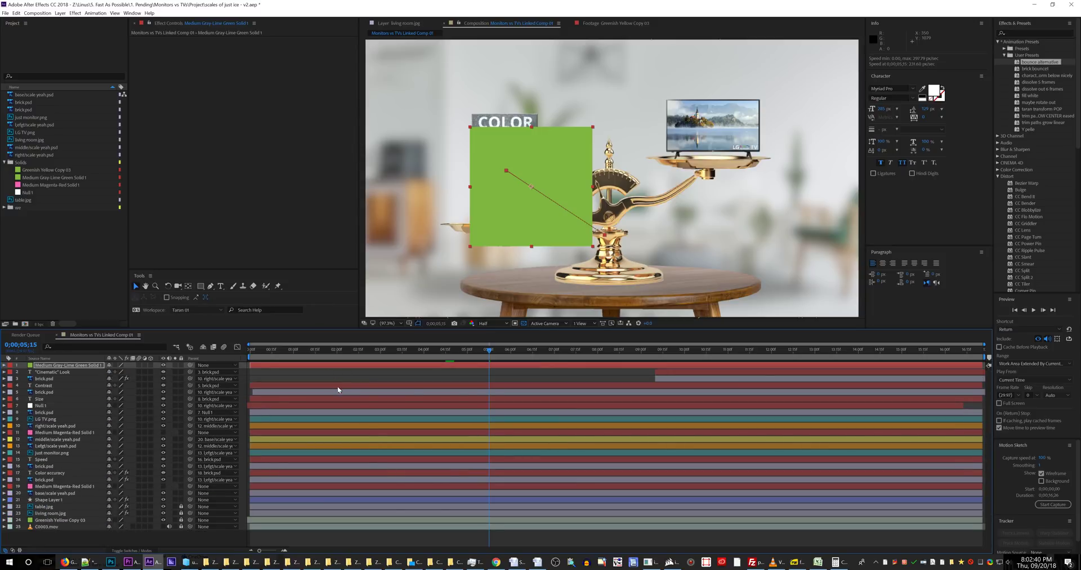
# Expand the green solid's properties, preview playback from 0;00;02;03 and scrub to 0;00;05;29
pyautogui.moveTo(485, 352); pyautogui.dragTo(466, 351)
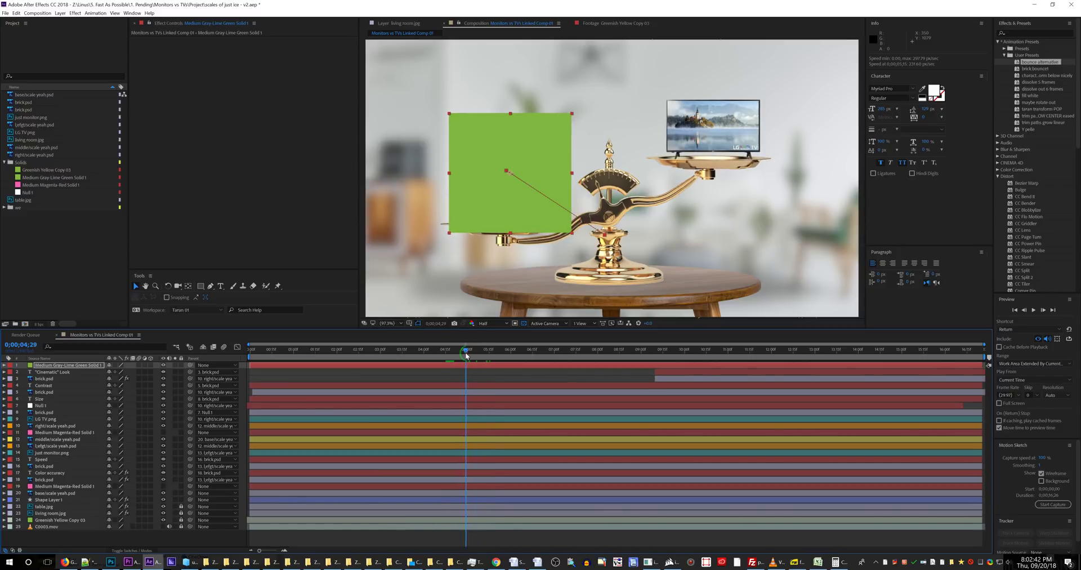
pyautogui.hotkey('ctrl', '`')
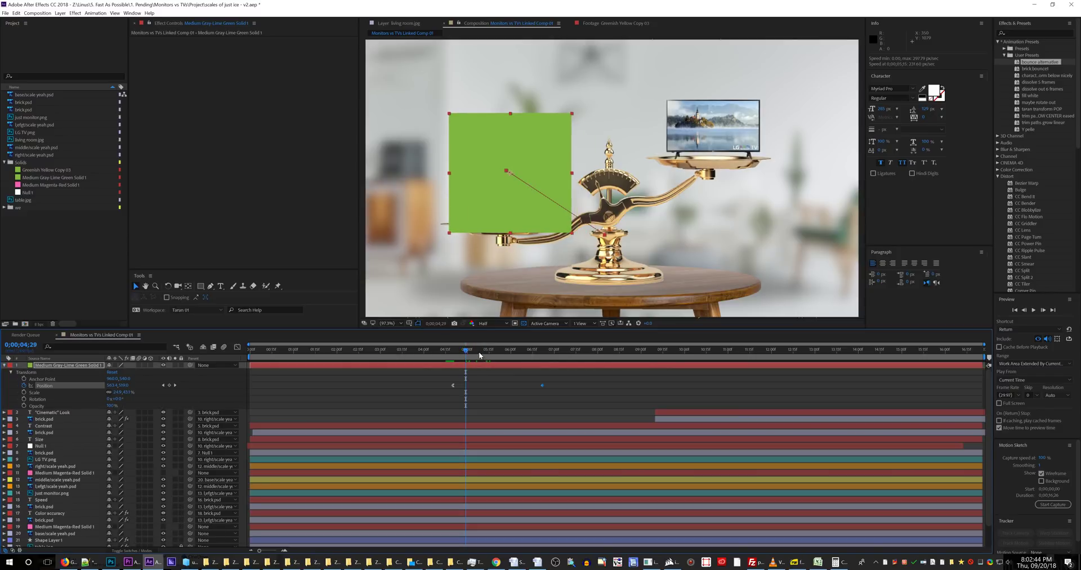
pyautogui.moveTo(478, 353); pyautogui.dragTo(342, 351)
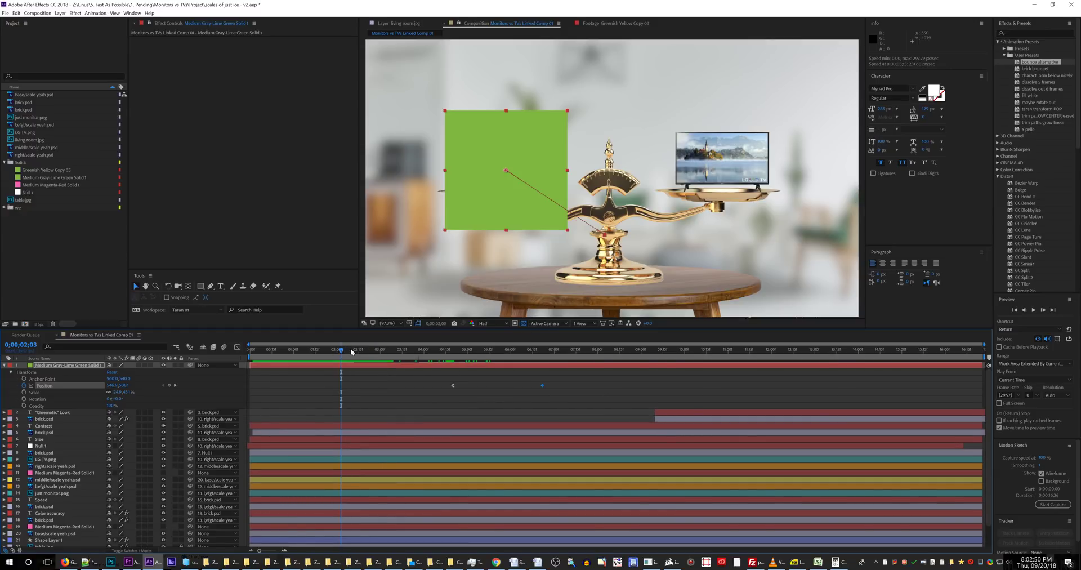
pyautogui.press('space')
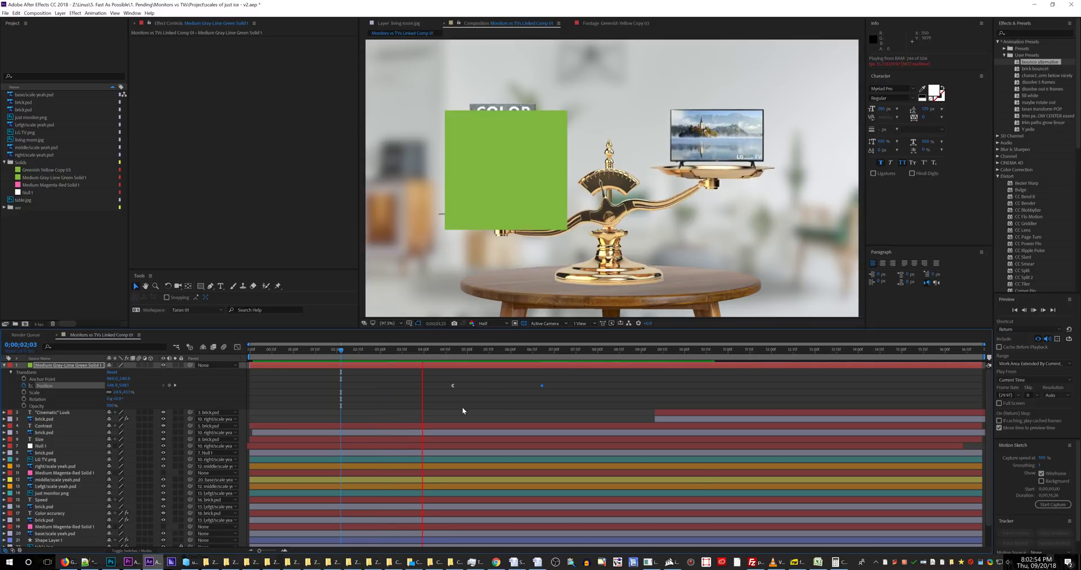
pyautogui.press('space')
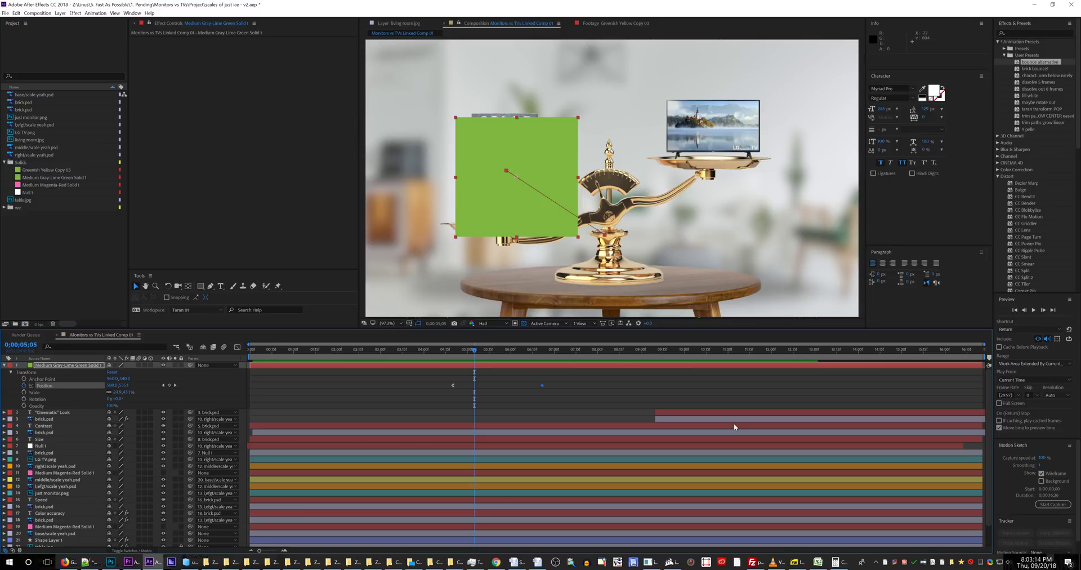
pyautogui.moveTo(802, 355); pyautogui.dragTo(509, 360)
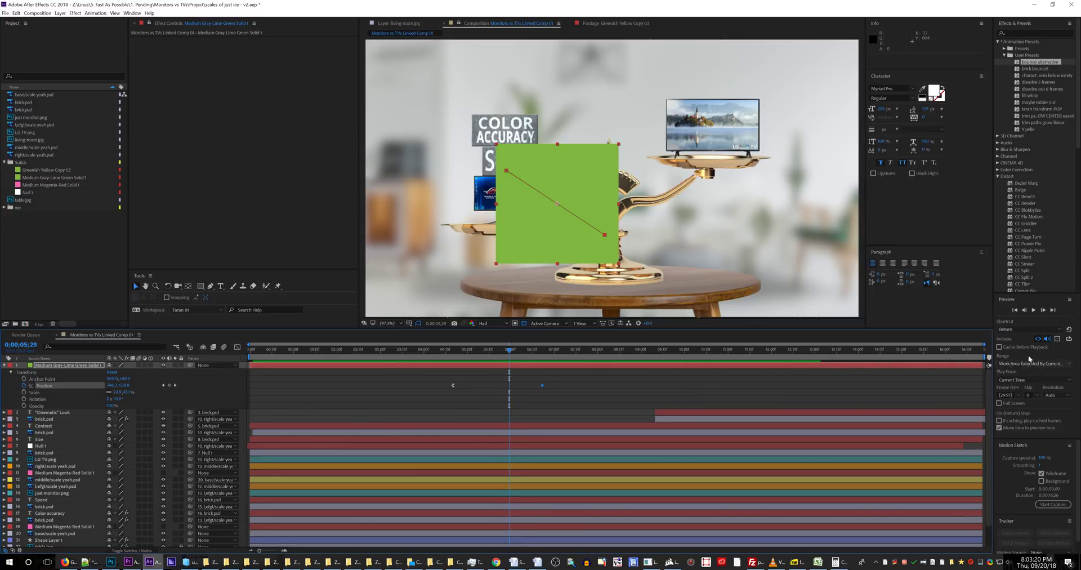
# Widen the panel column containing Effects & Presets, Preview and Motion Sketch
pyautogui.click(1018, 319)
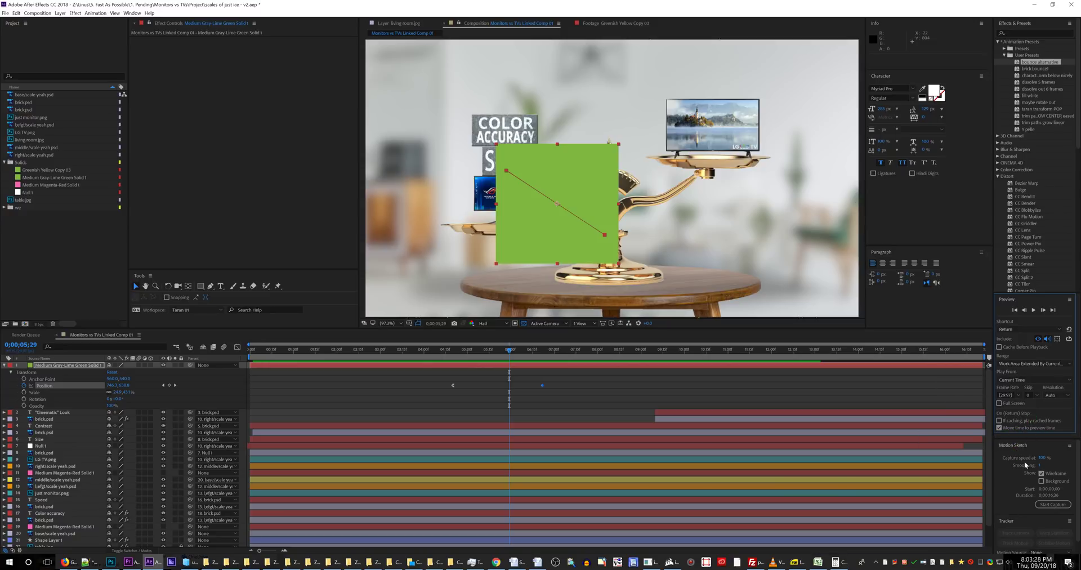
pyautogui.scroll(-2, 1026, 484)
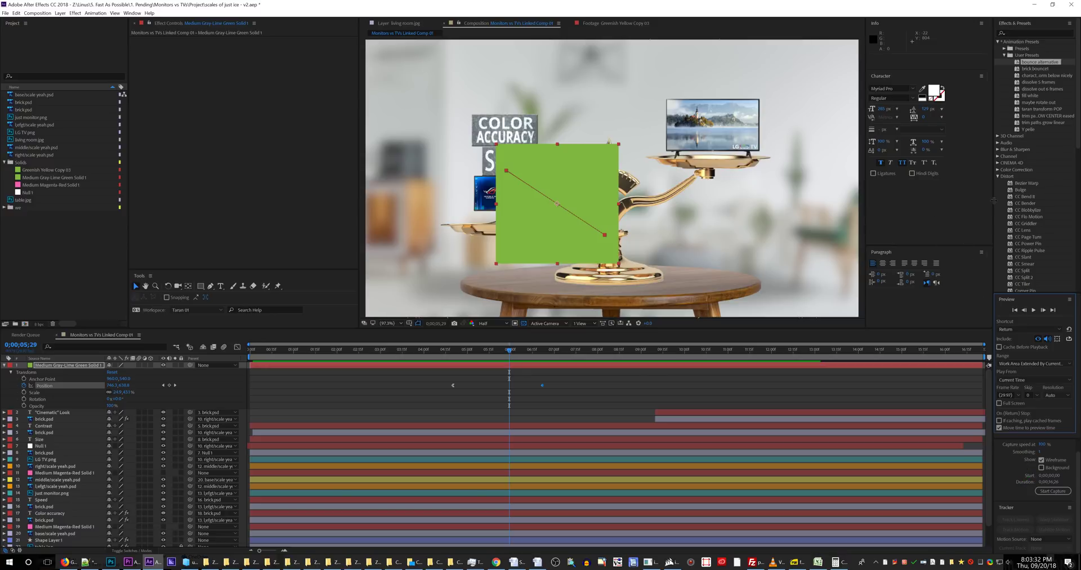
pyautogui.moveTo(993, 200); pyautogui.dragTo(966, 200)
# Try setting the preview range to Play Around Current Time
pyautogui.click(1019, 363)
pyautogui.click(1023, 389)
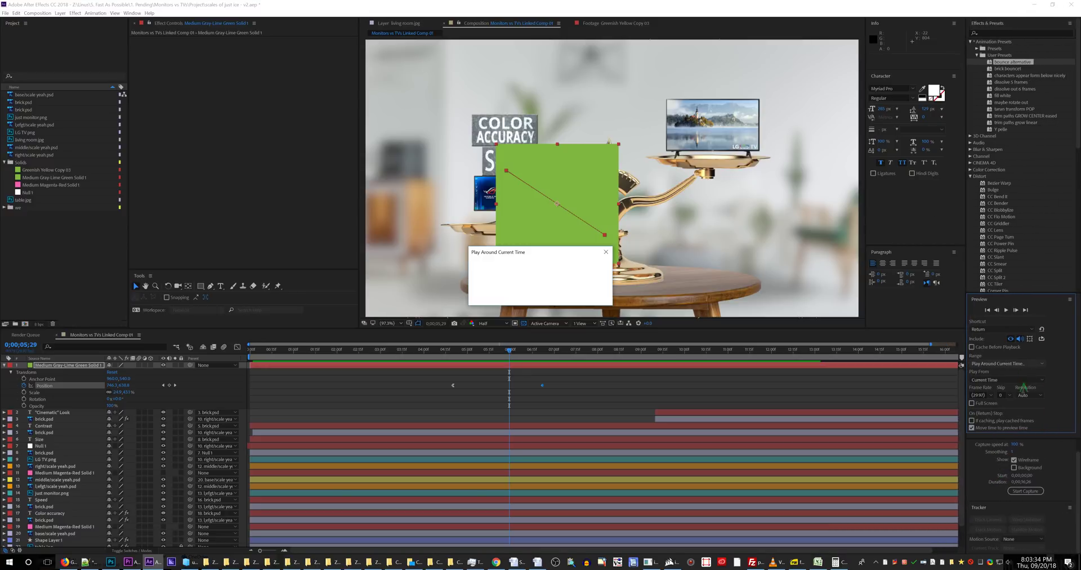
pyautogui.press('Escape')
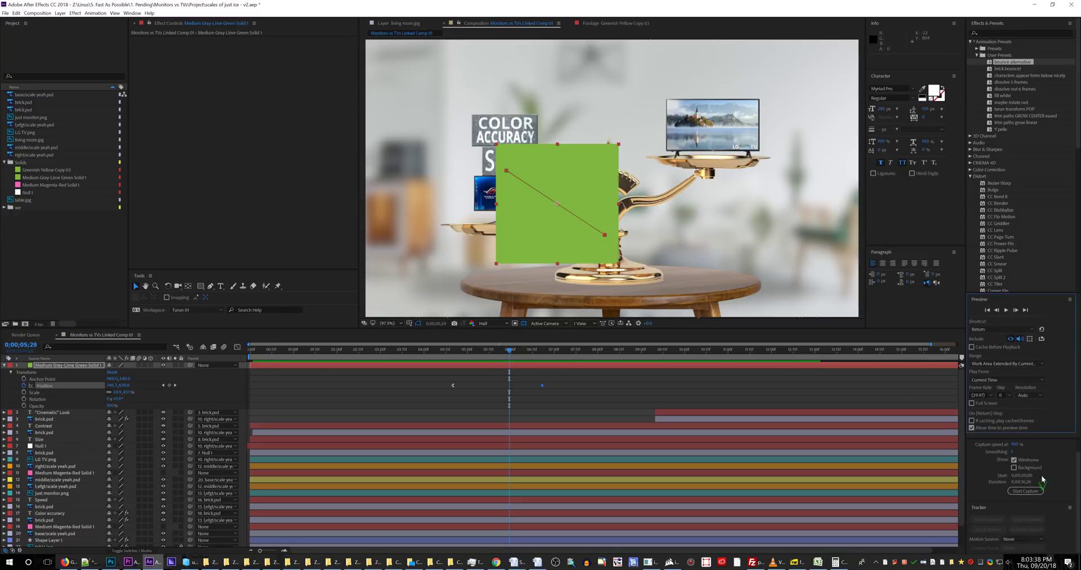
# Adjust the heights of the Preview and Motion Sketch panels, moving Motion Sketch further down the column
pyautogui.moveTo(1036, 437); pyautogui.dragTo(1037, 467)
pyautogui.scroll(-3, 1044, 505)
pyautogui.moveTo(1045, 510); pyautogui.dragTo(1048, 489)
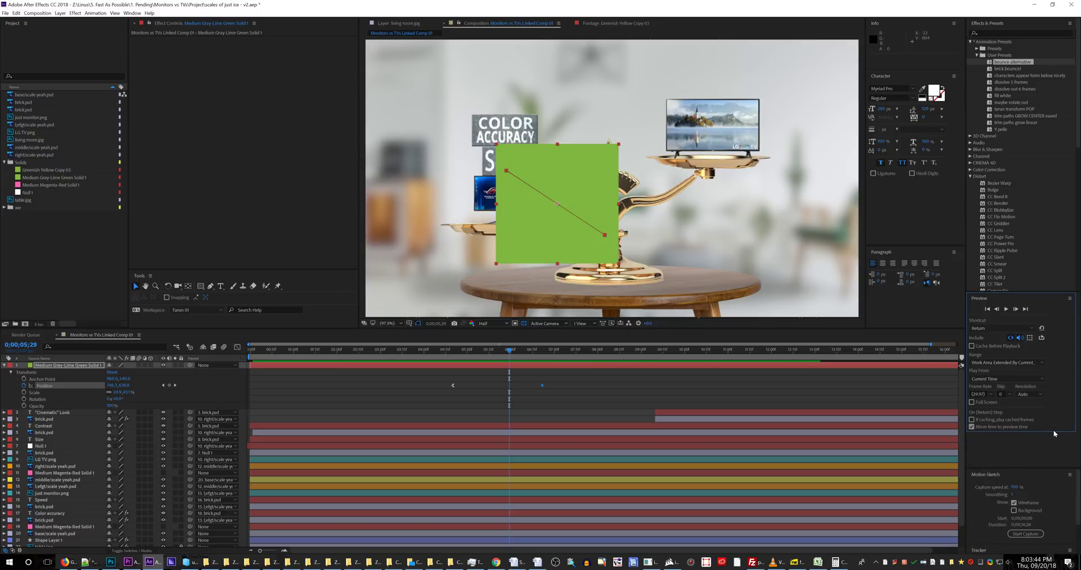
pyautogui.moveTo(1042, 433)
pyautogui.mouseDown()
pyautogui.moveTo(1038, 464)
pyautogui.moveTo(1045, 388)
pyautogui.mouseUp()
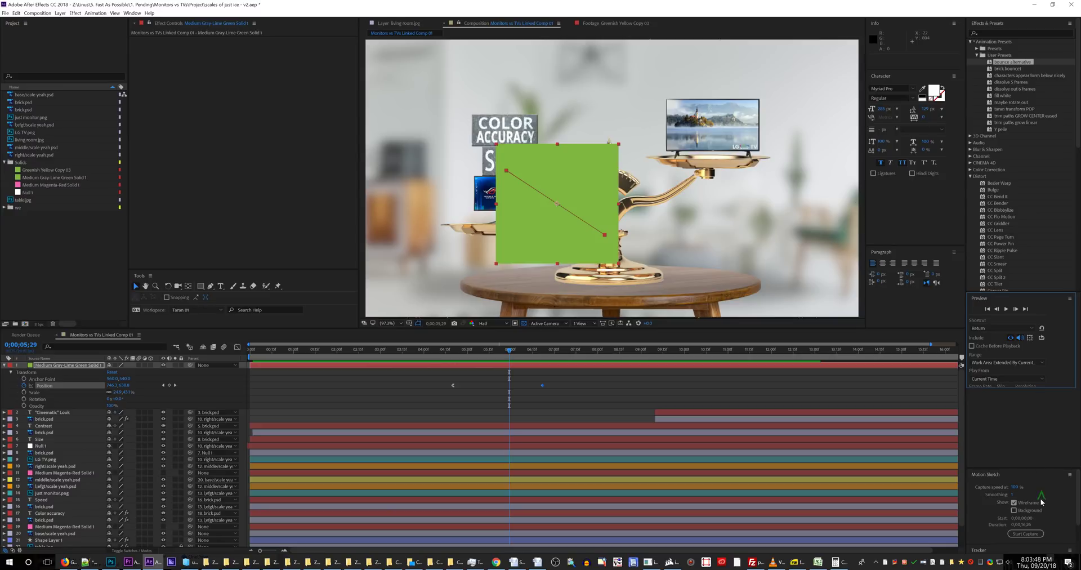
pyautogui.scroll(-3, 1042, 497)
pyautogui.scroll(3, 1046, 498)
pyautogui.scroll(-3, 1046, 498)
pyautogui.scroll(-2, 1041, 364)
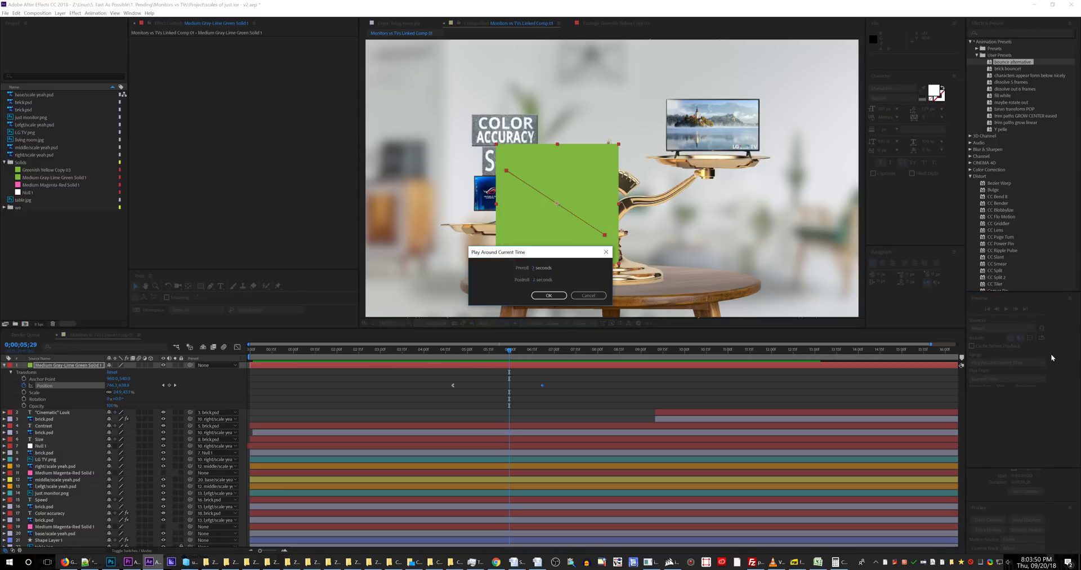
pyautogui.press('Escape')
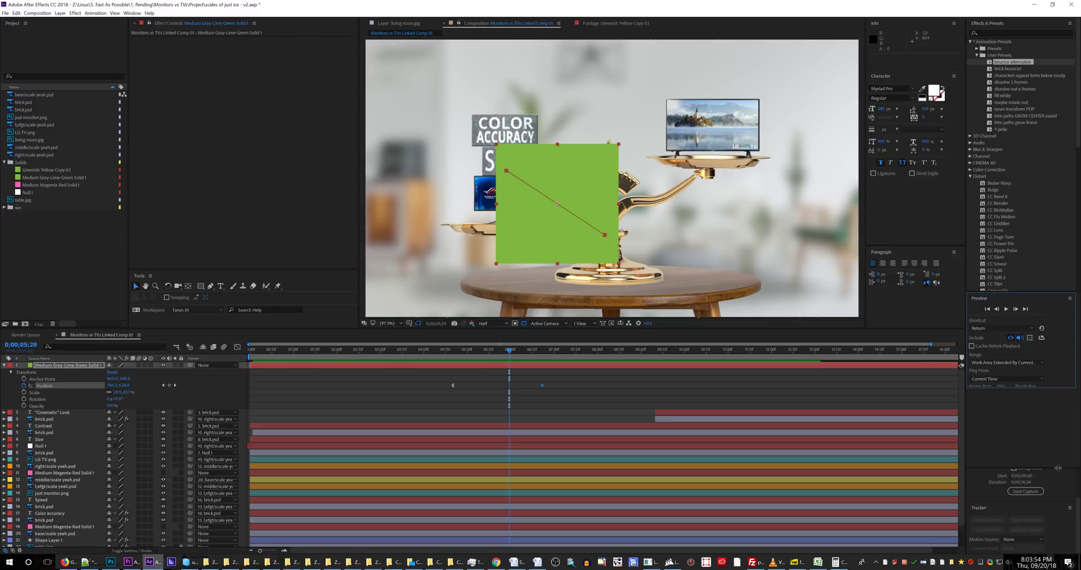
# Resize the Preview and Motion Sketch panels so that all of the Preview options fit above Motion Sketch
pyautogui.moveTo(1057, 467); pyautogui.dragTo(1058, 421)
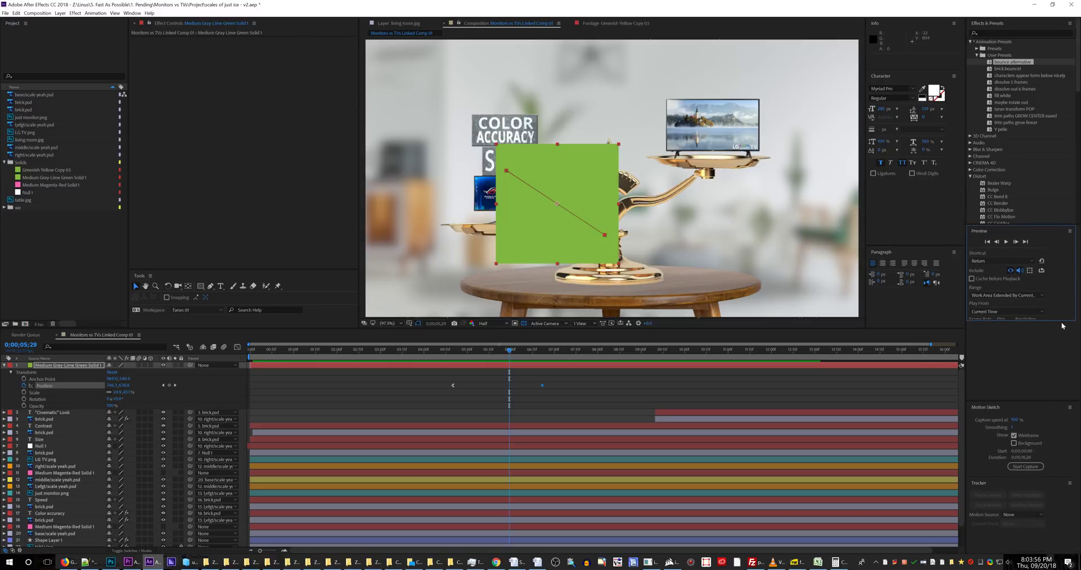
pyautogui.moveTo(1062, 325); pyautogui.dragTo(1058, 401)
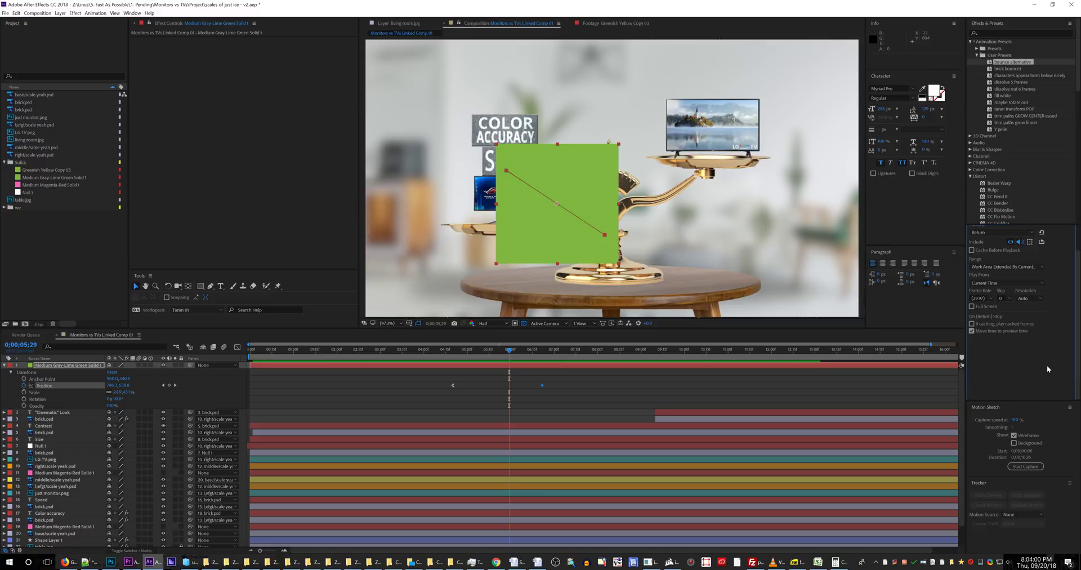
pyautogui.moveTo(1048, 401)
pyautogui.mouseDown()
pyautogui.moveTo(1046, 359)
pyautogui.moveTo(1020, 337)
pyautogui.mouseUp()
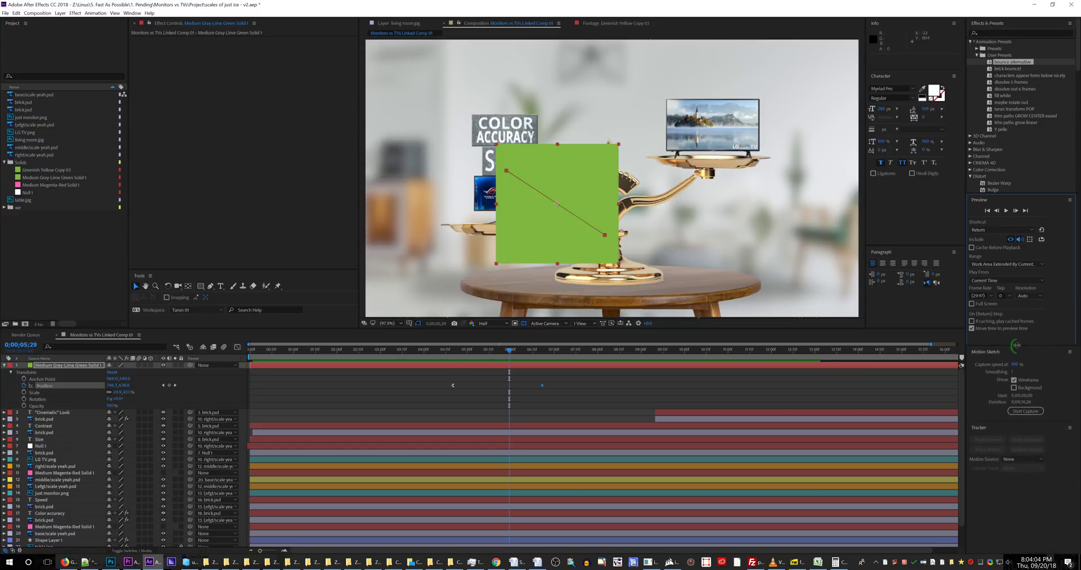
pyautogui.scroll(-3, 1056, 321)
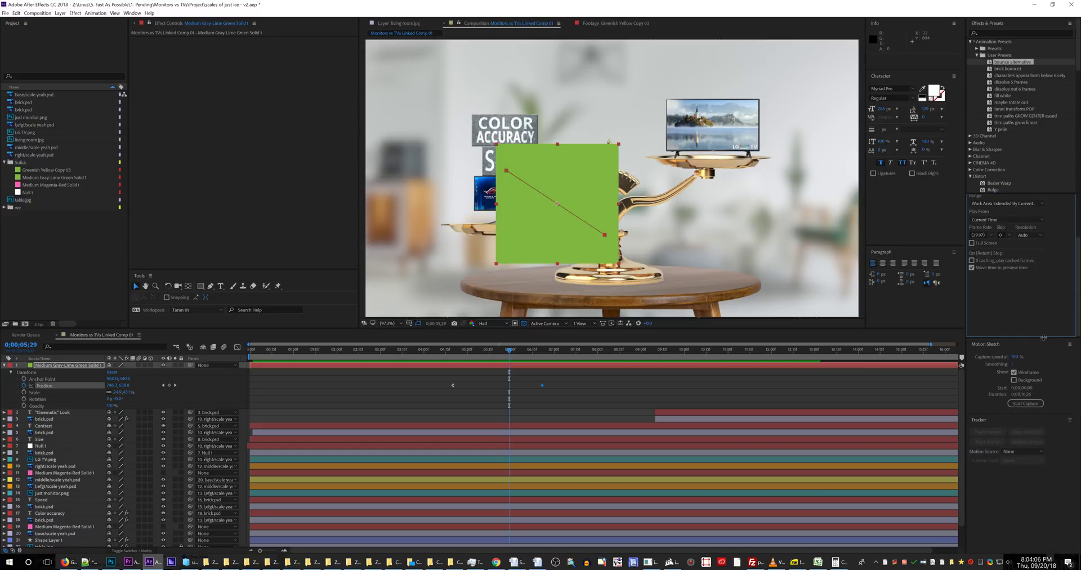
pyautogui.scroll(3, 1047, 280)
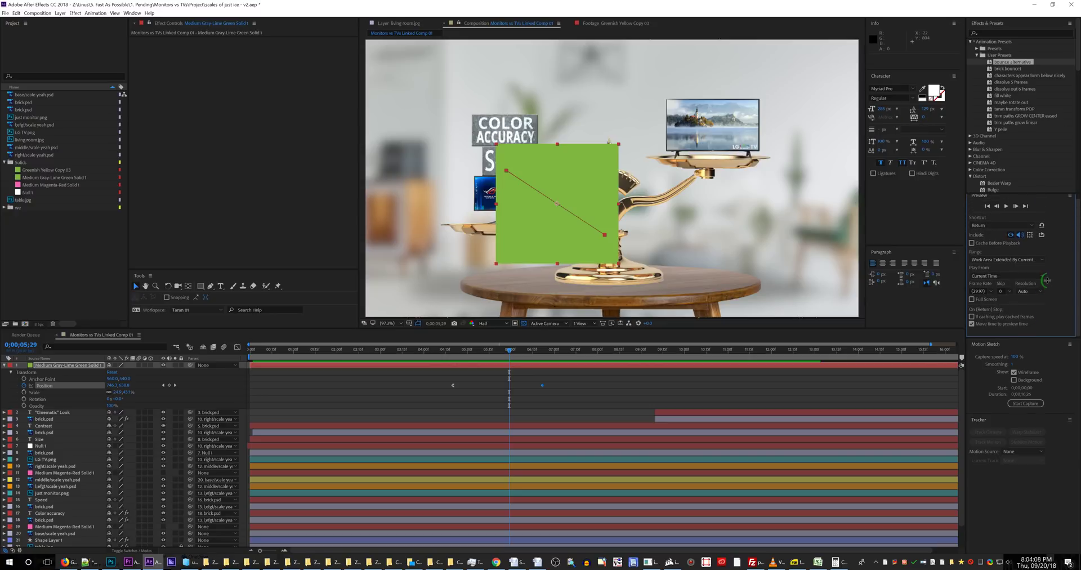
pyautogui.scroll(1, 1047, 280)
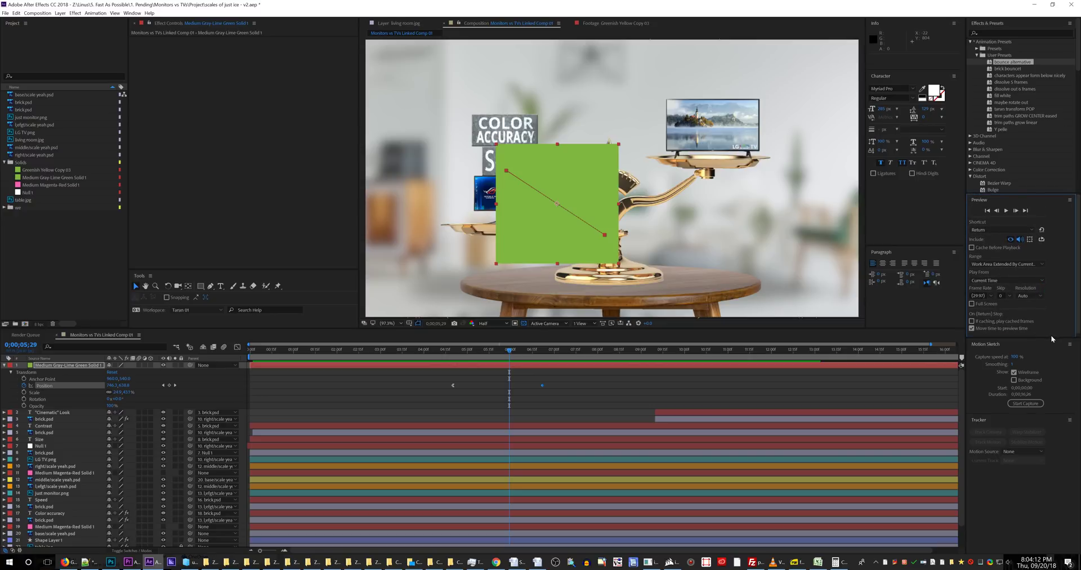
pyautogui.moveTo(1050, 338); pyautogui.dragTo(1050, 345)
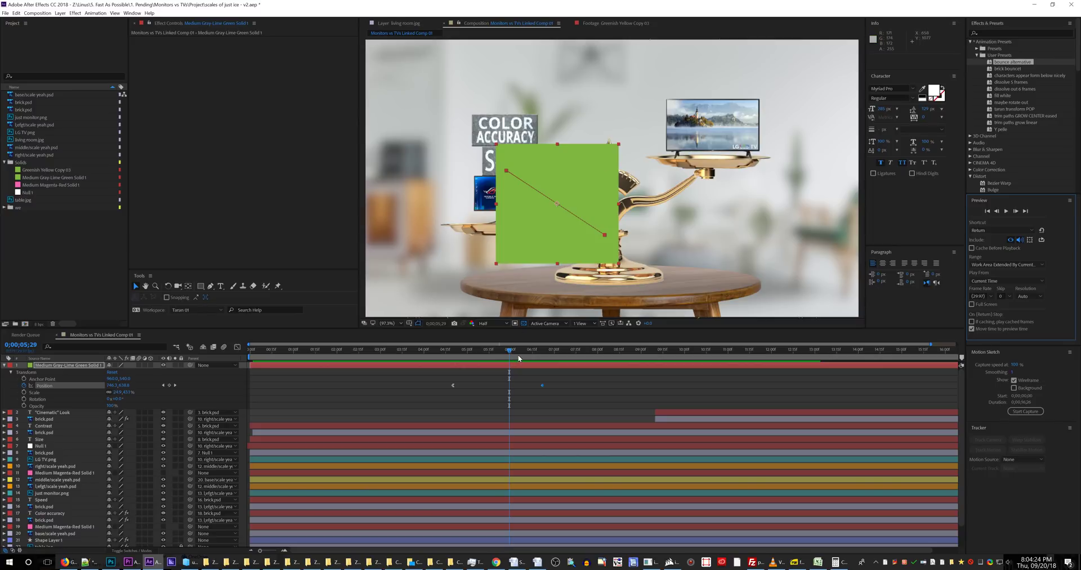
# Look through the available preview shortcuts, keeping Return selected
pyautogui.click(997, 231)
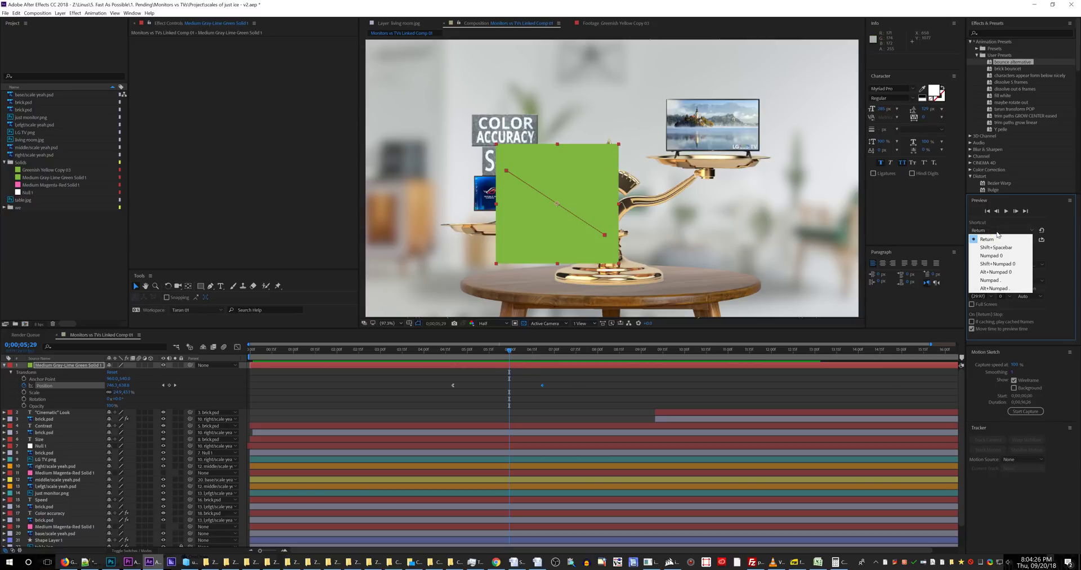
pyautogui.click(998, 232)
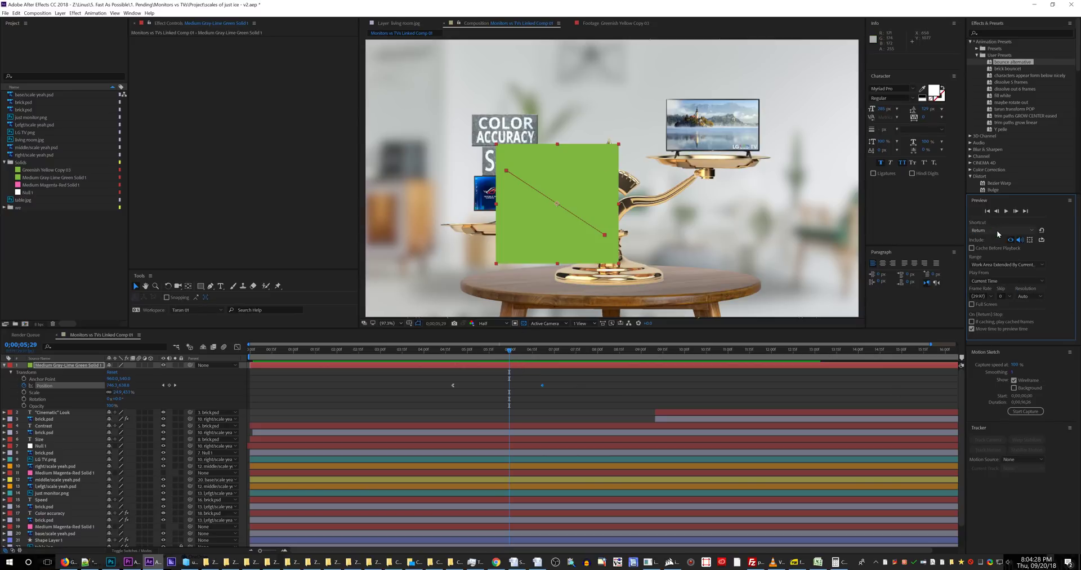
# Deselect the green solid and its keyframes, and preview playback from 0;00;05;29, stopping at 0;00;11;00
pyautogui.press('space')
pyautogui.moveTo(726, 195); pyautogui.dragTo(769, 188)
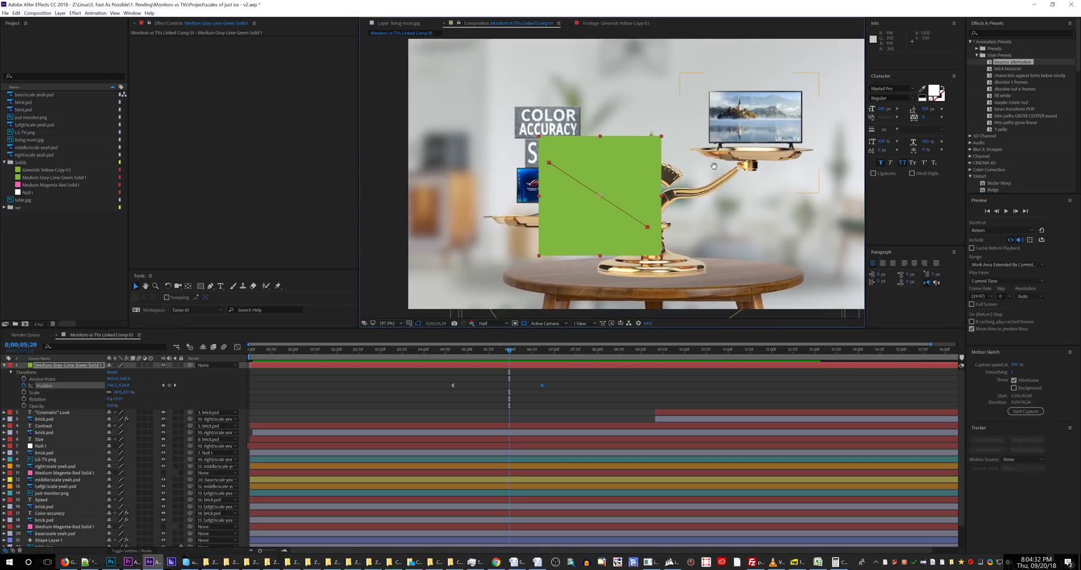
pyautogui.moveTo(712, 169); pyautogui.dragTo(667, 127)
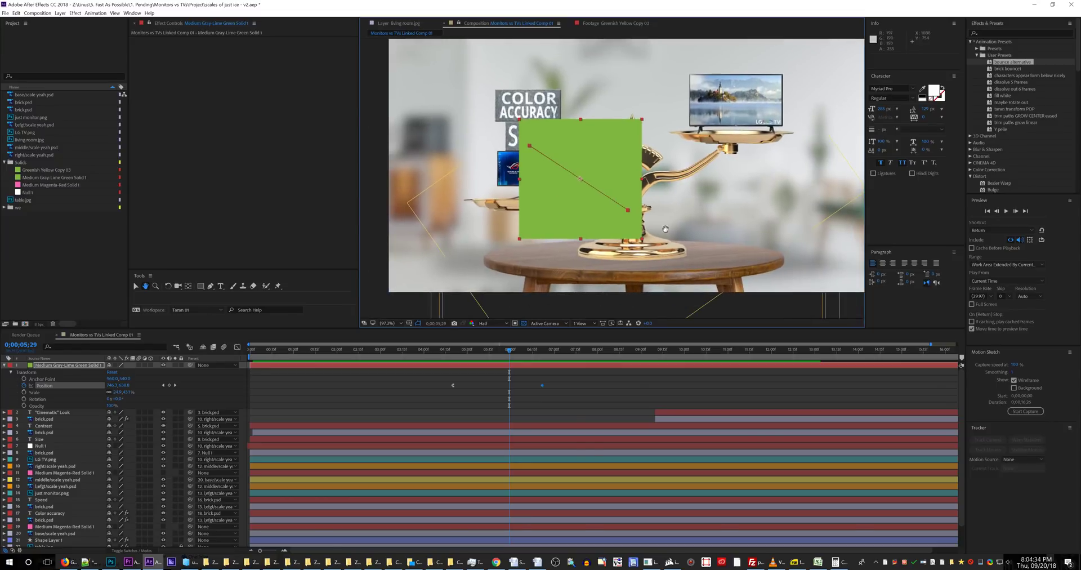
pyautogui.press('v')
pyautogui.click(566, 378)
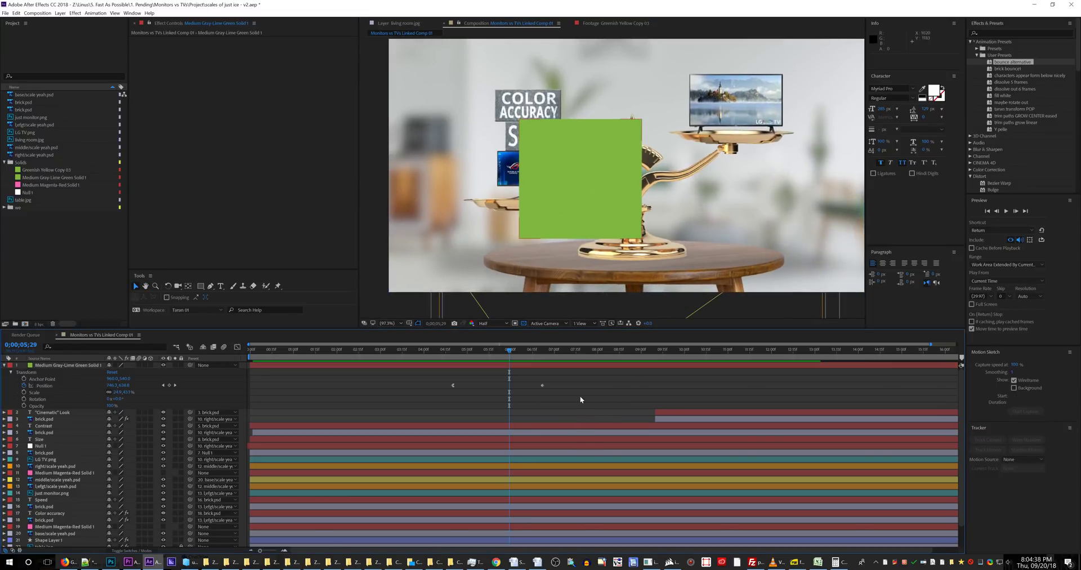
pyautogui.press('space')
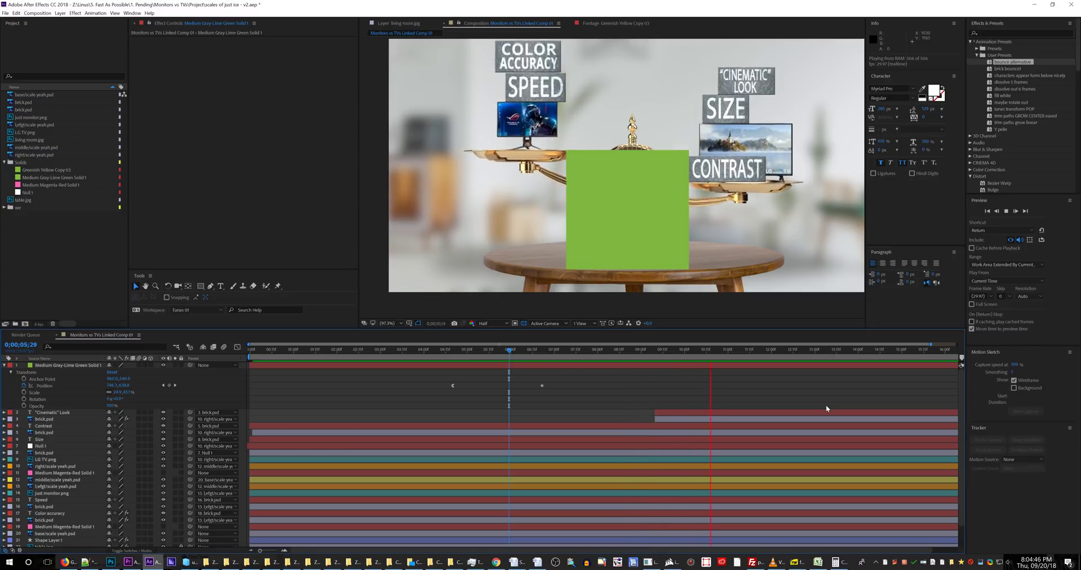
pyautogui.press('space')
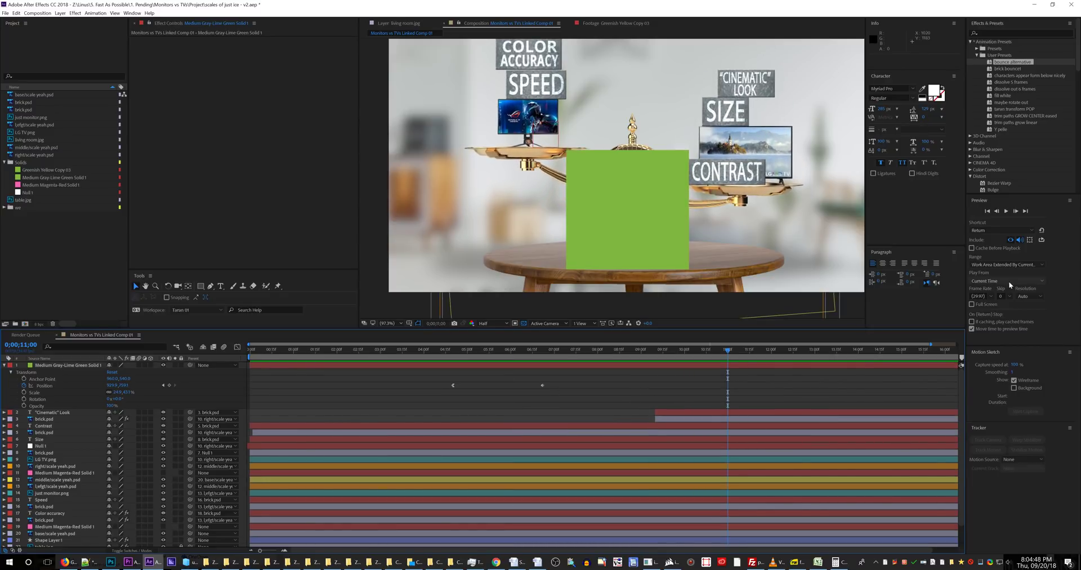
# Switch to Notepad++ and select all the text of the AE reverse tutorial questions
pyautogui.click(1050, 262)
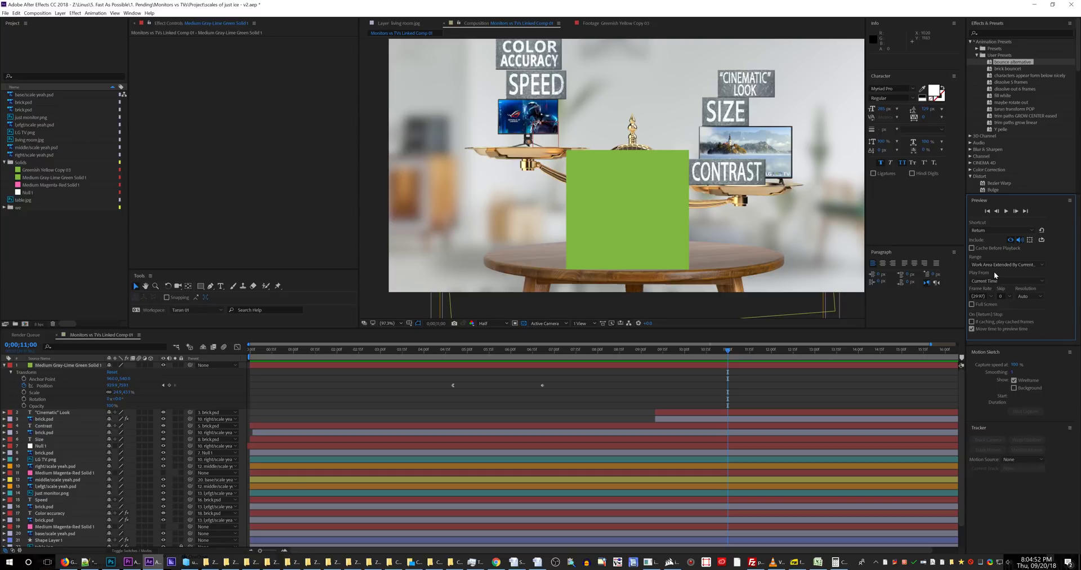
pyautogui.press('KP_Add')
pyautogui.hotkey('ctrl', 'a')
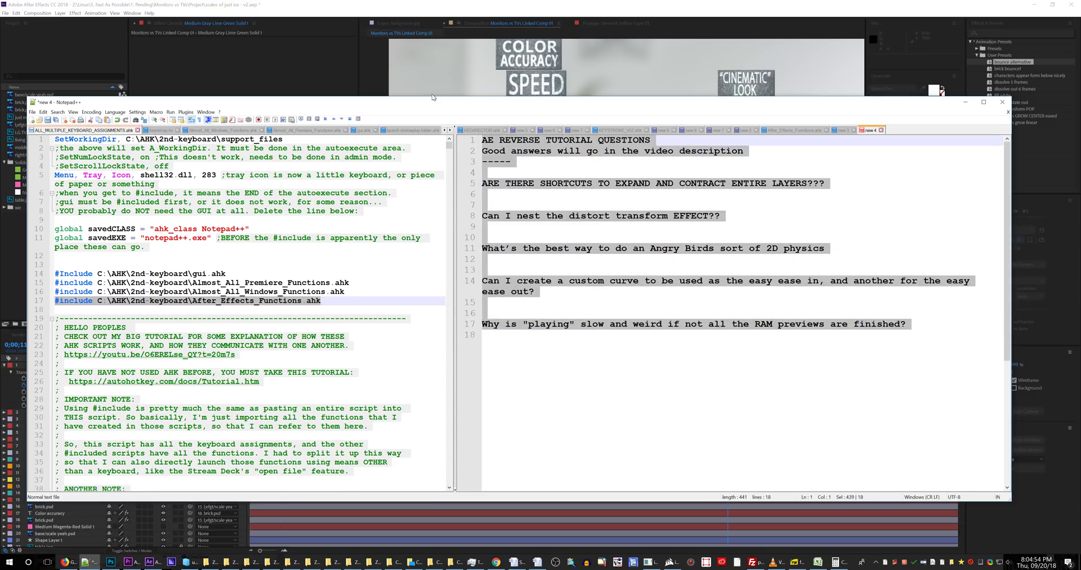